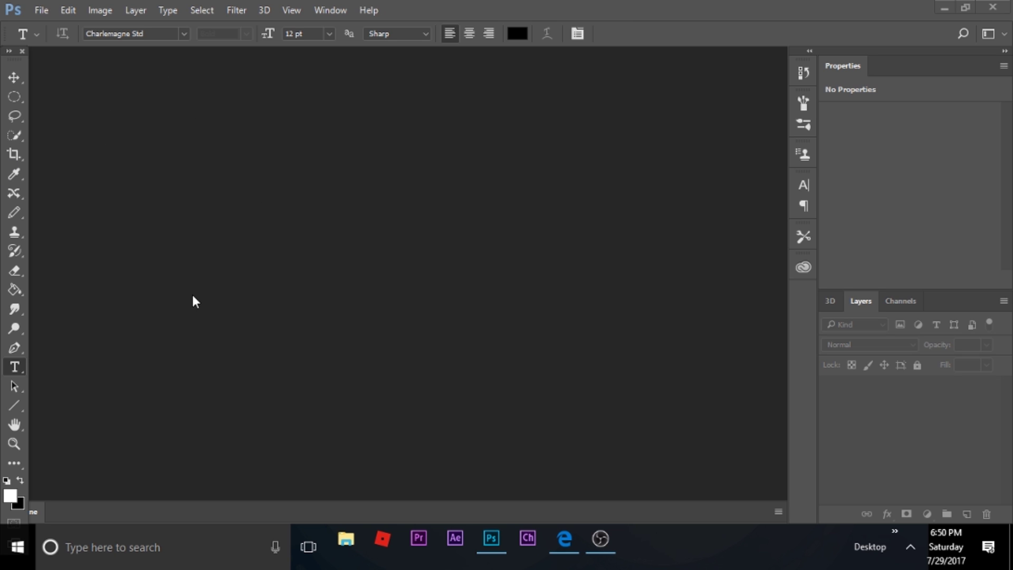
Step: Open the File menu in the empty Photoshop workspace
left_click(41, 10)
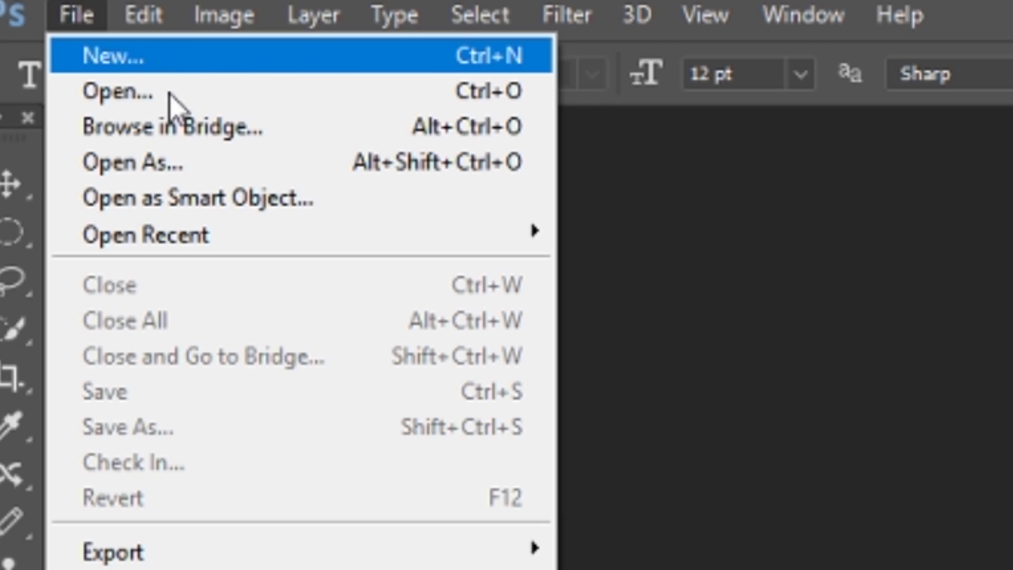
Step: Create a new blank white 1280 × 720 px, 300 ppi document
left_click(226, 58)
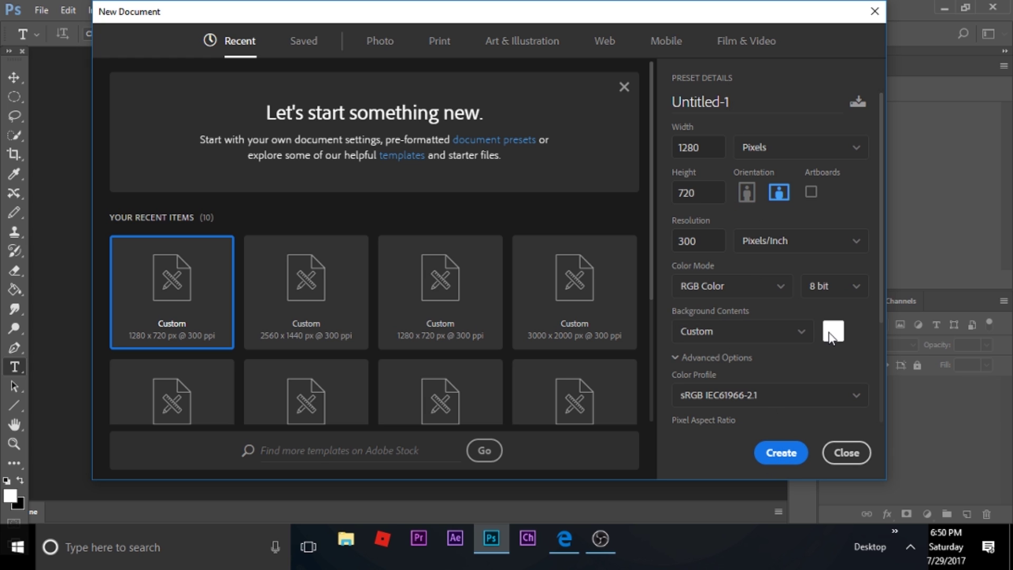
left_click(781, 453)
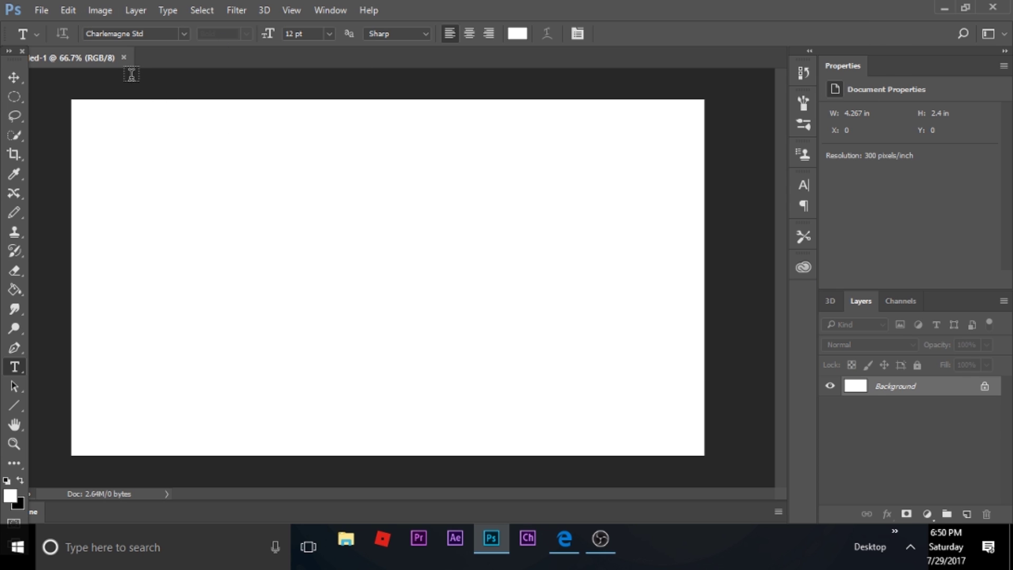
Step: Close the blank Untitled-1 document and open hand.jpg from the Desktop
left_click(123, 58)
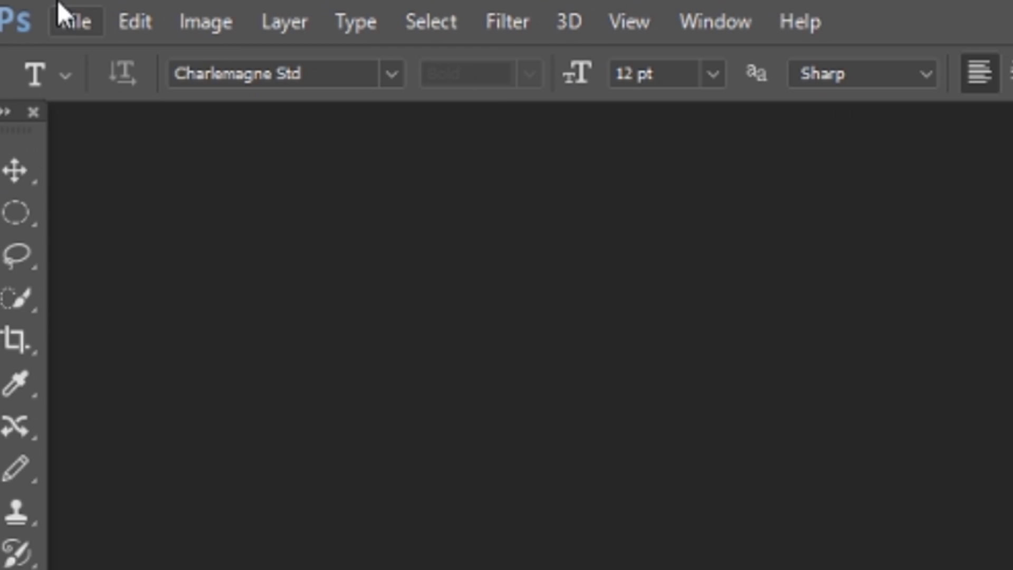
left_click(40, 7)
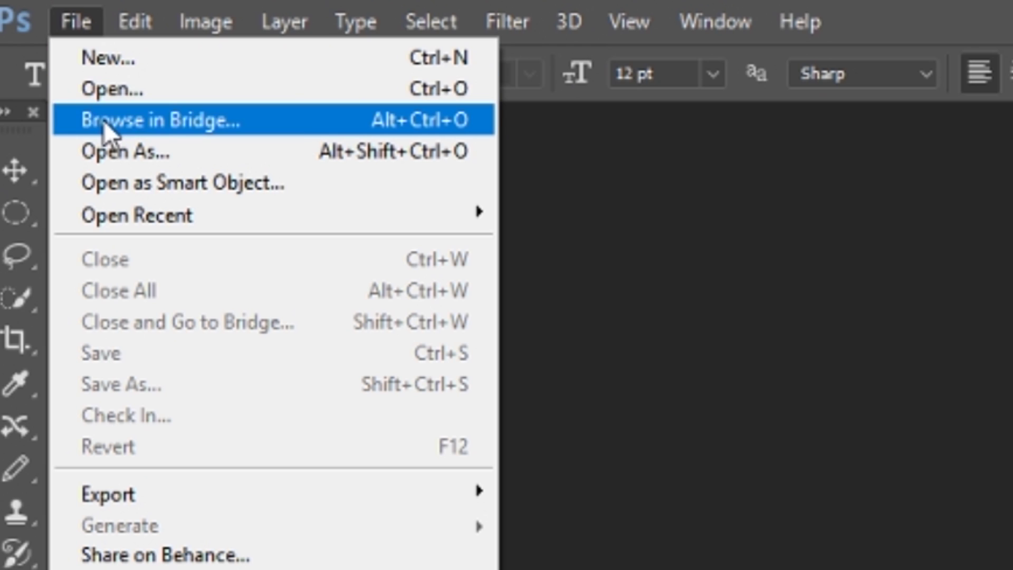
left_click(96, 94)
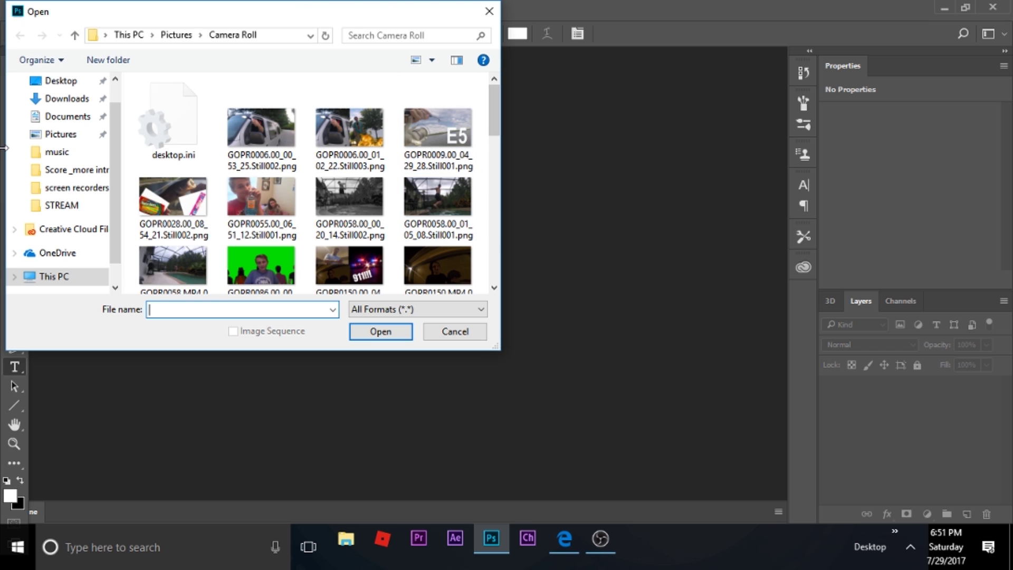
left_click(59, 82)
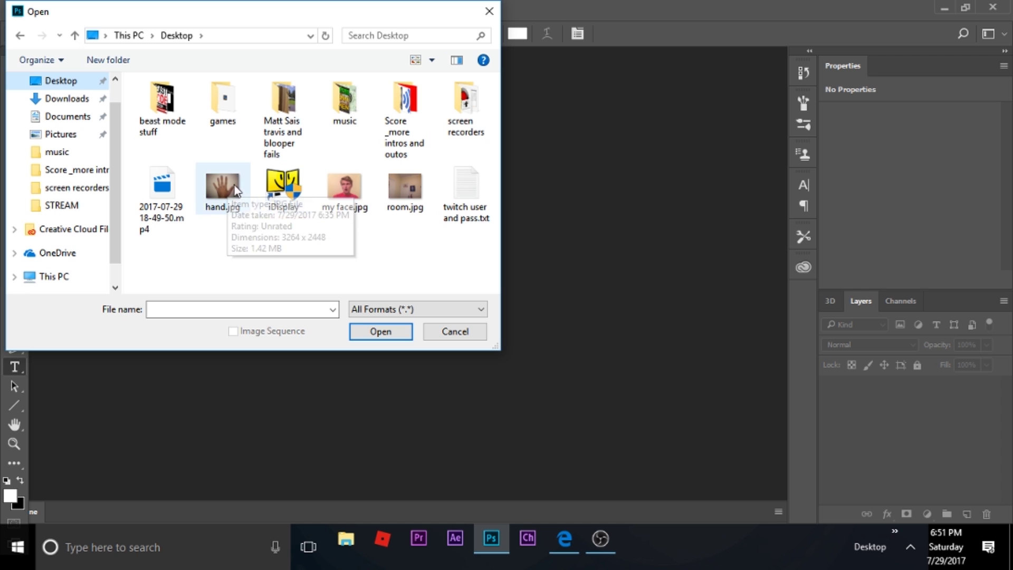
left_click(232, 190)
double_click(232, 190)
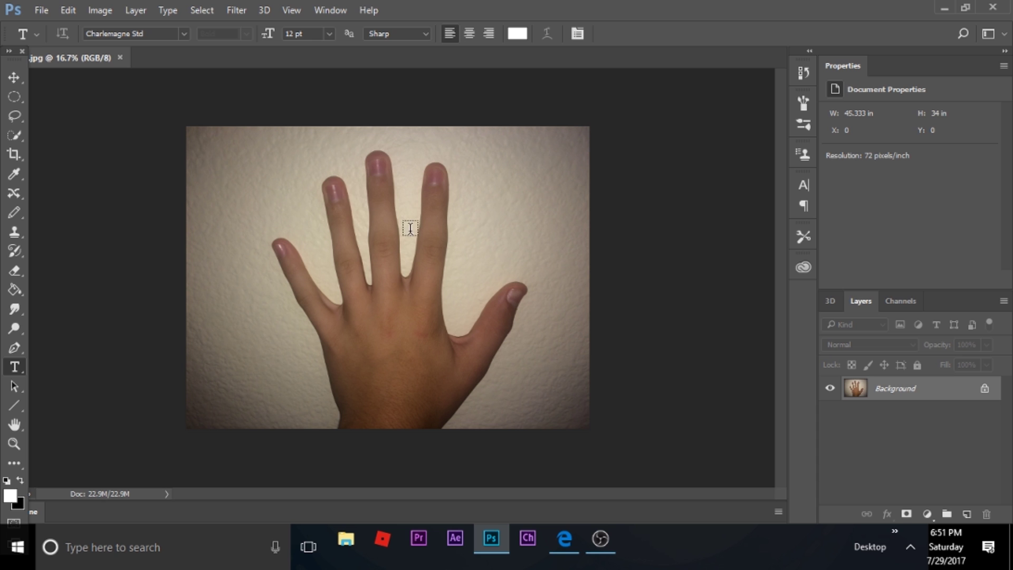
key("h")
left_click(15, 78)
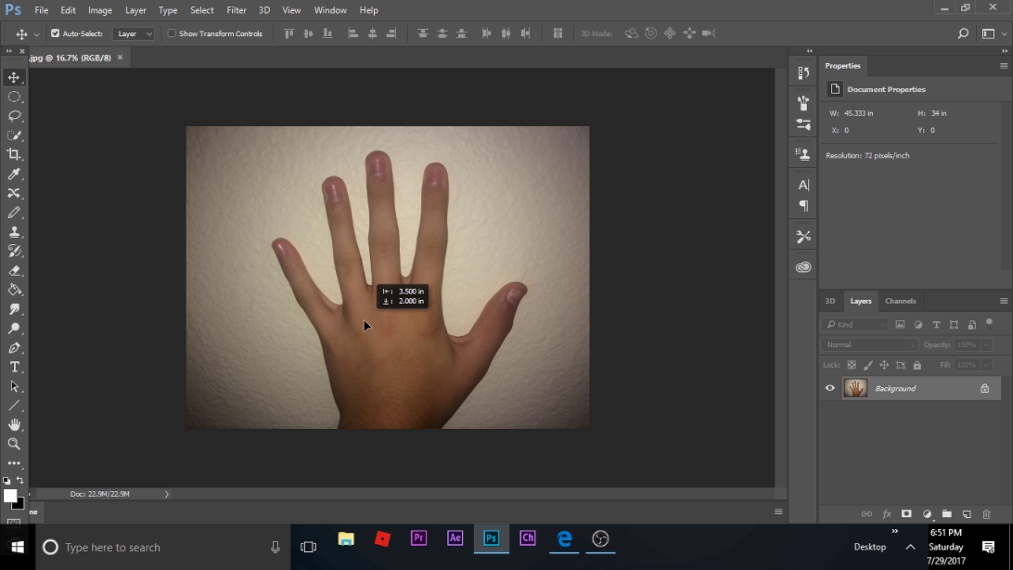
left_click(366, 324)
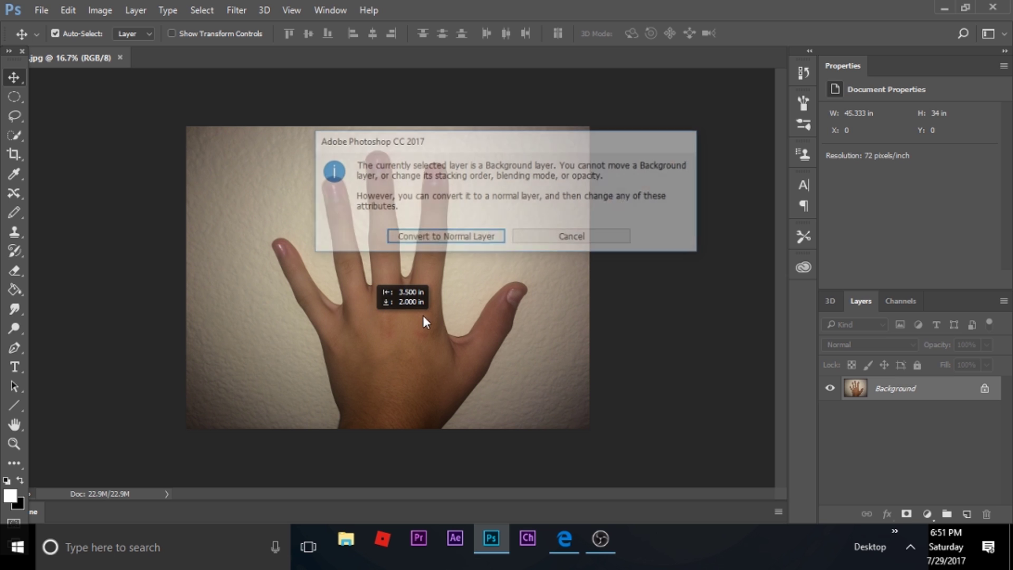
left_click(561, 236)
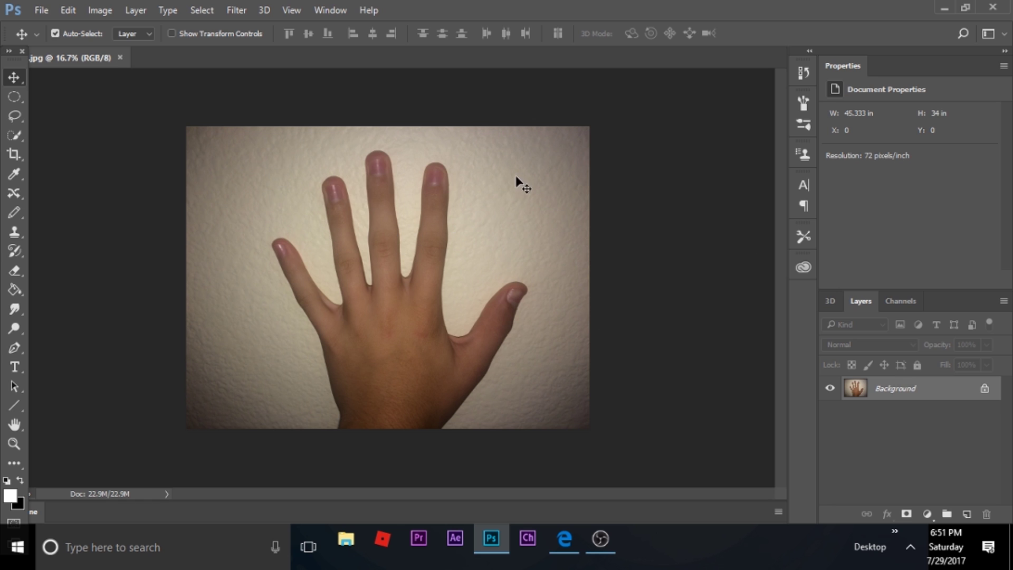
left_click(18, 369)
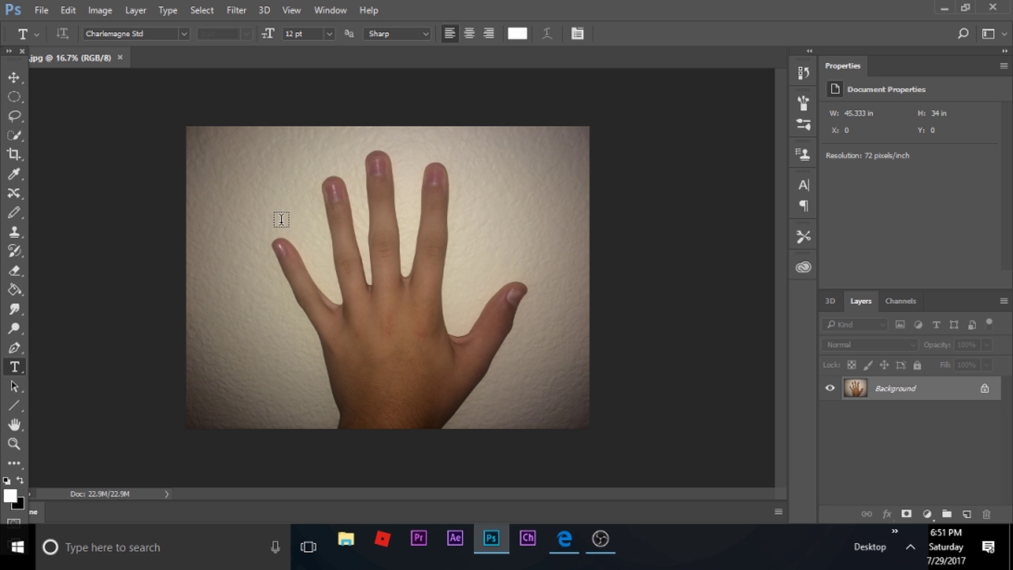
left_click(285, 213)
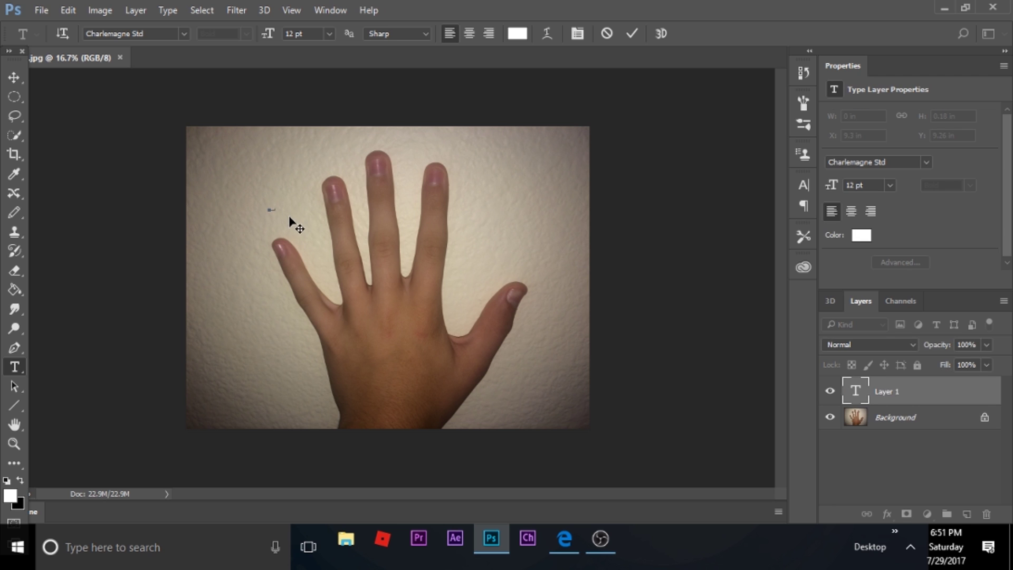
left_click_drag(272, 207, 287, 187)
type("TTTTTT")
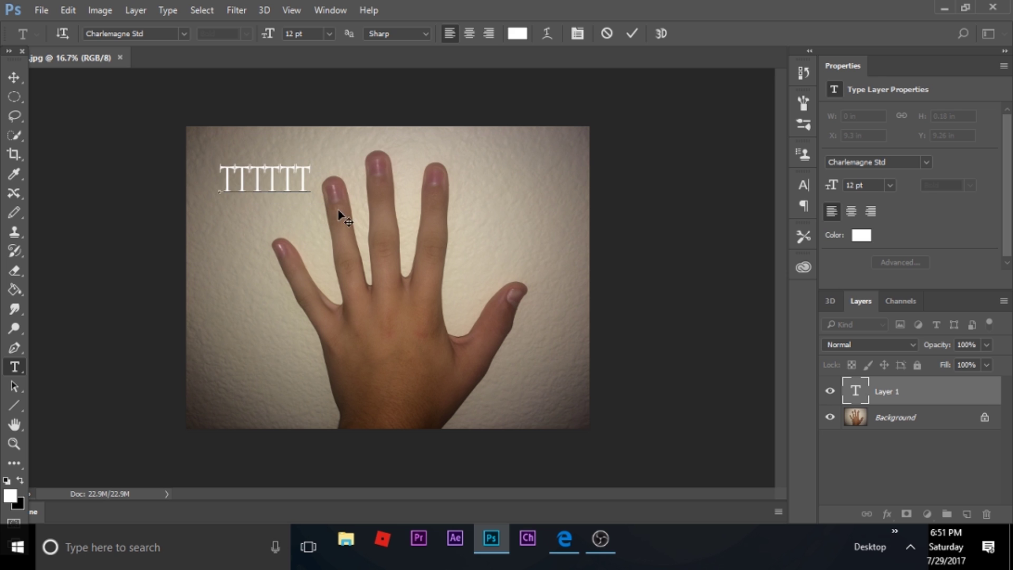
left_click(15, 77)
left_click_drag(248, 180, 227, 167)
mouse_move(290, 176)
left_mouse_down()
mouse_move(289, 185)
mouse_move(285, 177)
left_mouse_up()
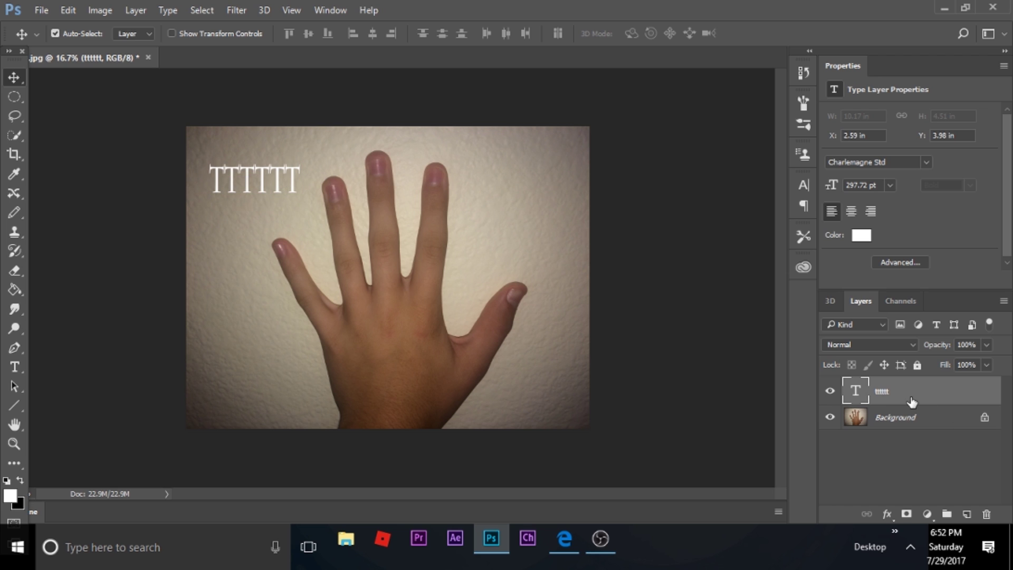
key("Delete")
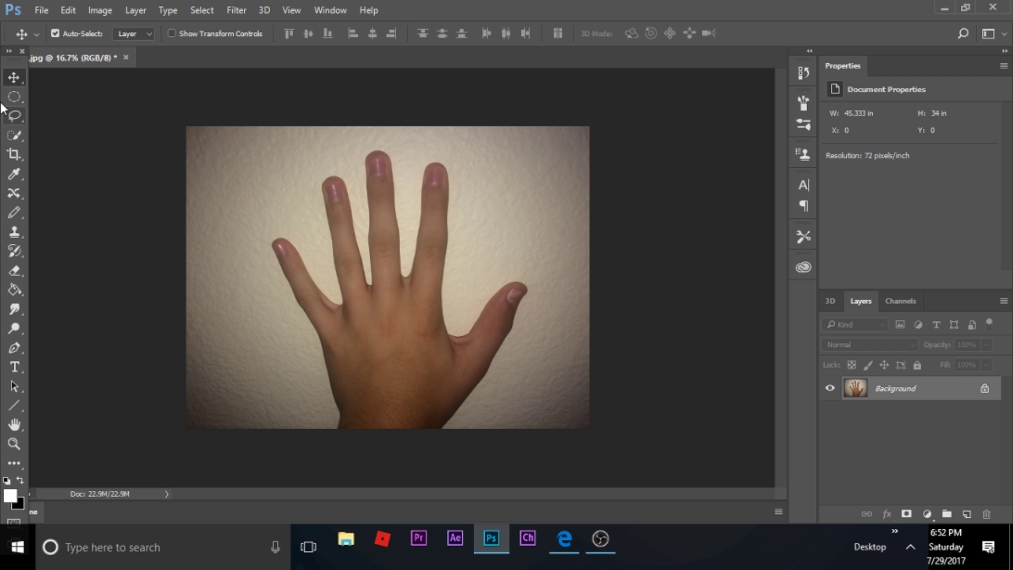
right_click(20, 98)
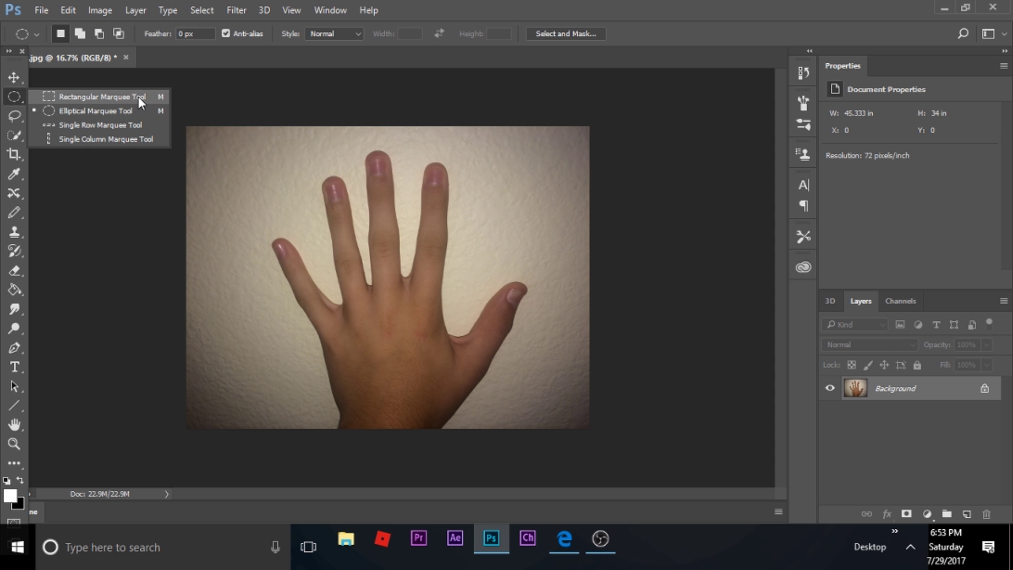
left_click(58, 98)
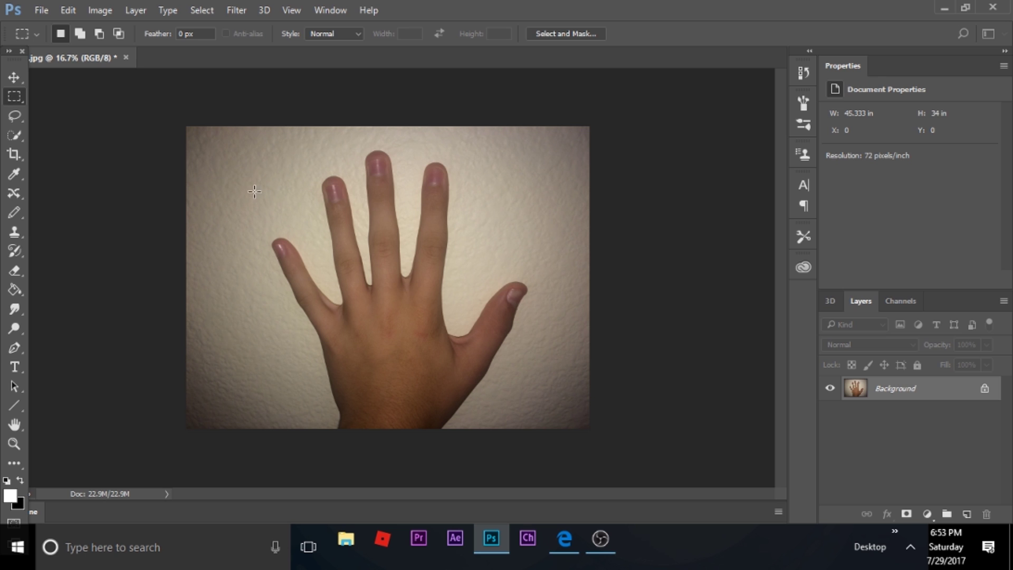
left_click_drag(249, 172, 443, 340)
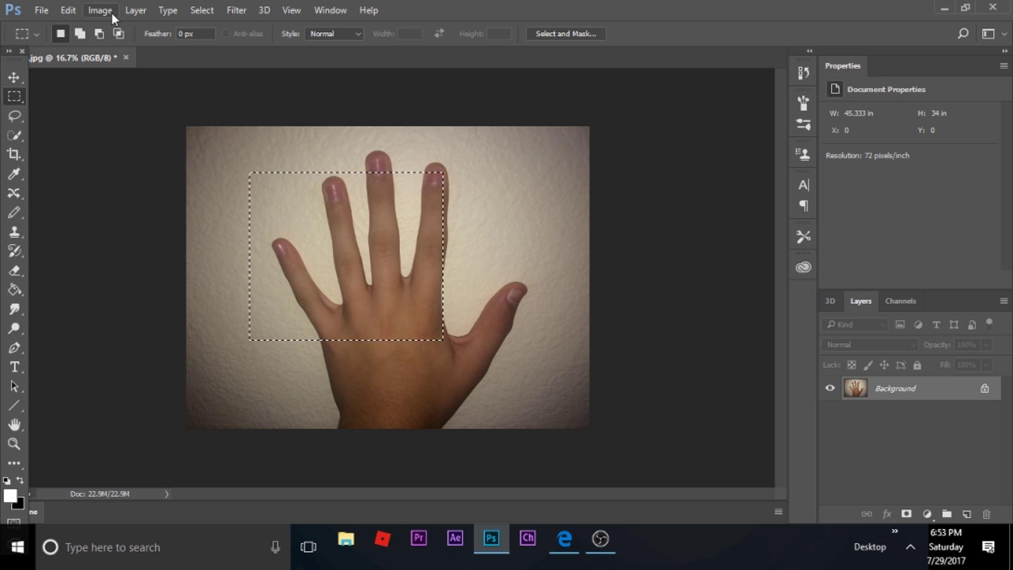
left_click(136, 10)
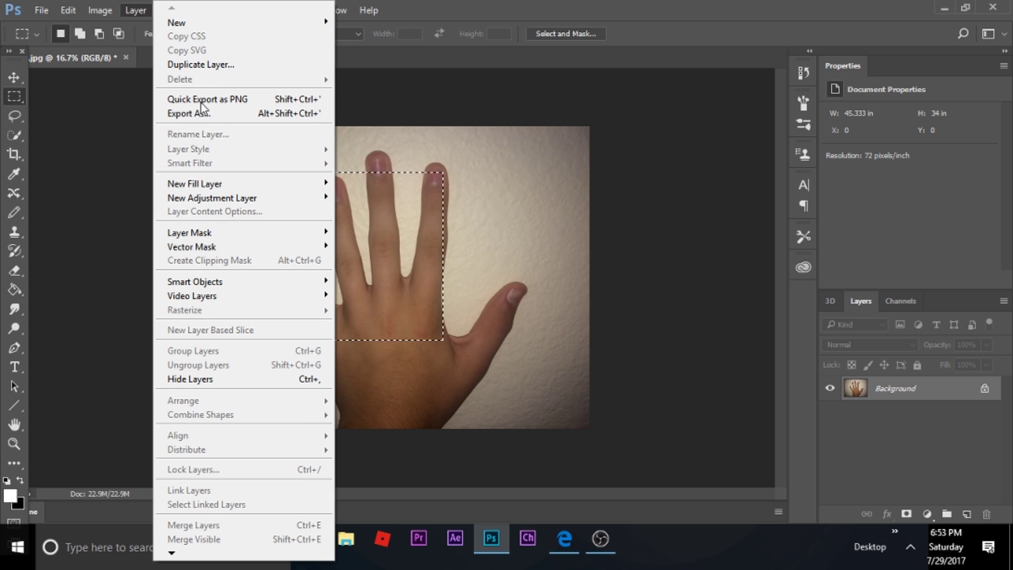
mouse_move(296, 22)
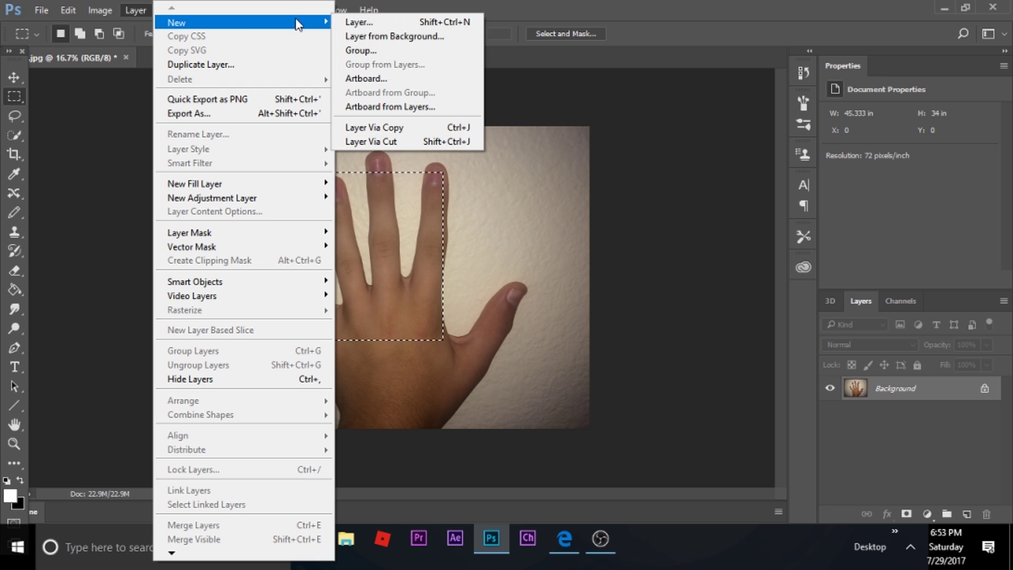
left_click(400, 143)
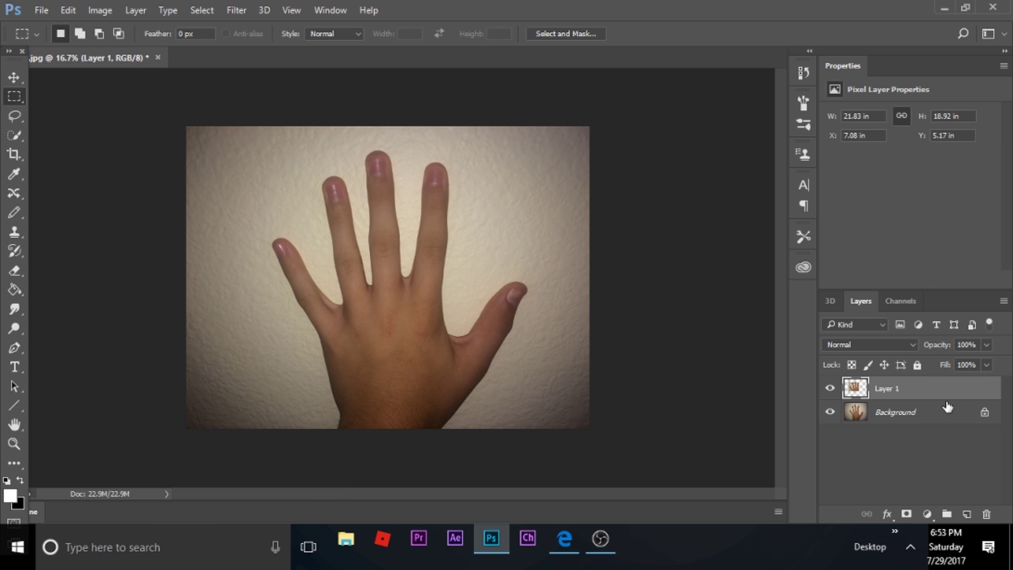
left_click(831, 389)
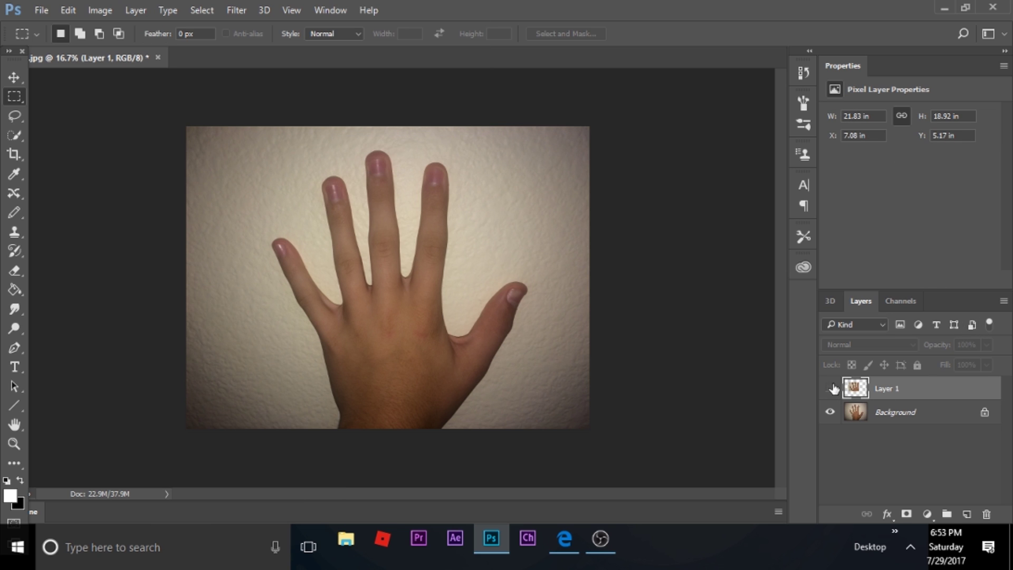
left_click(830, 389)
left_click(829, 413)
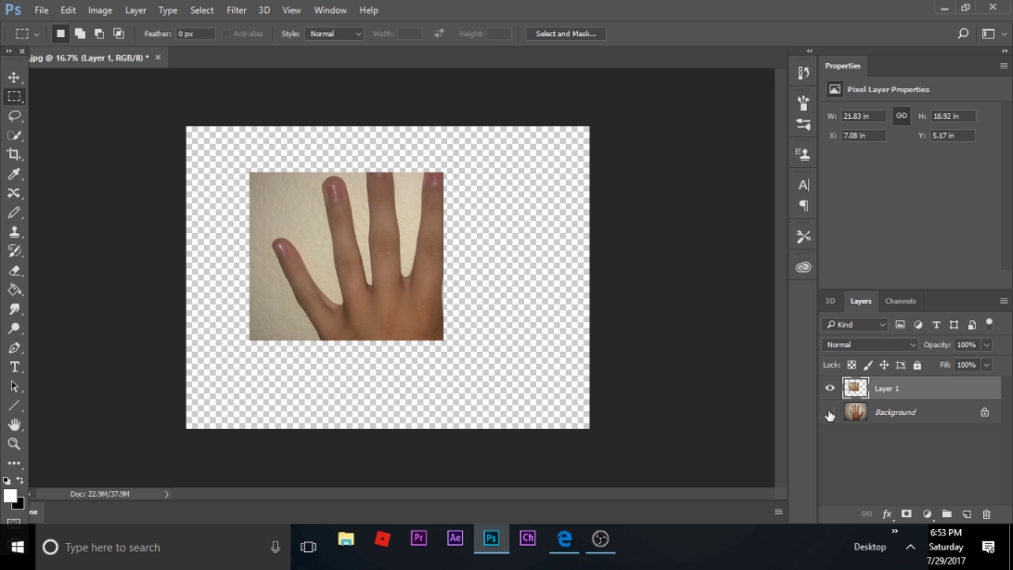
left_click(830, 413)
left_click(830, 413)
left_click(829, 413)
key("Delete")
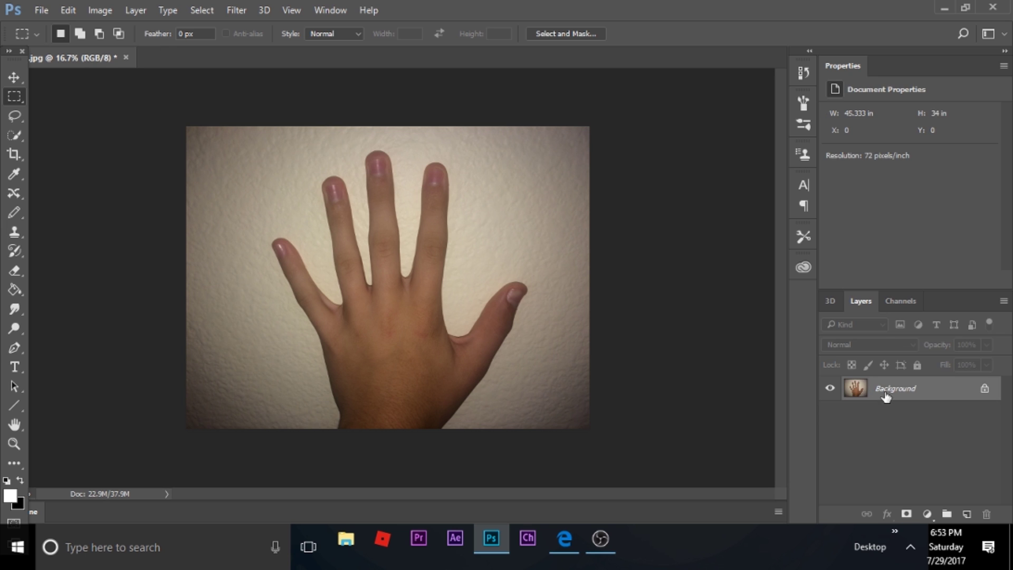
right_click(14, 96)
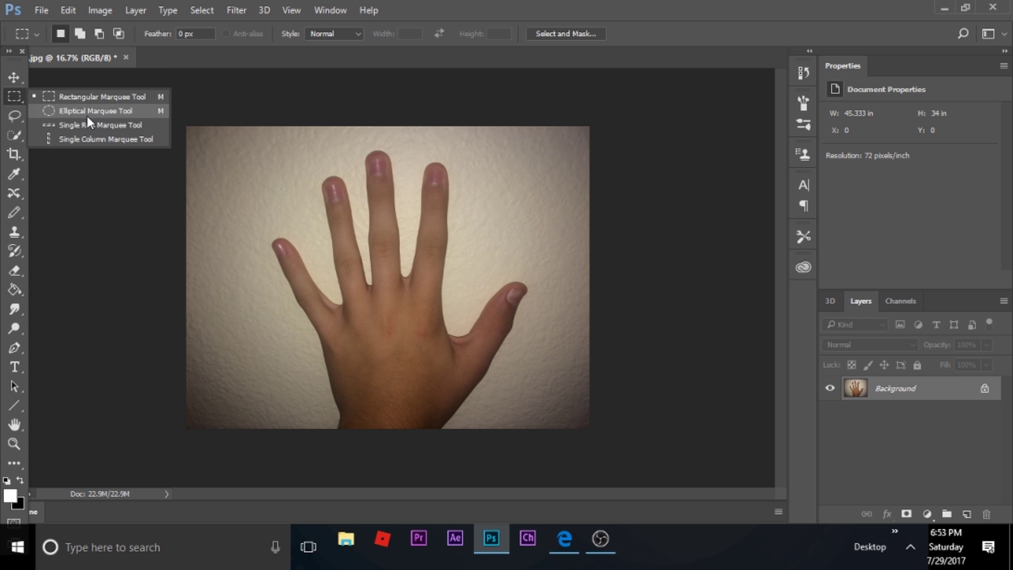
Step: Draw an elliptical marquee around the fingers, then deselect it
left_click(253, 145)
left_click_drag(276, 168, 450, 330)
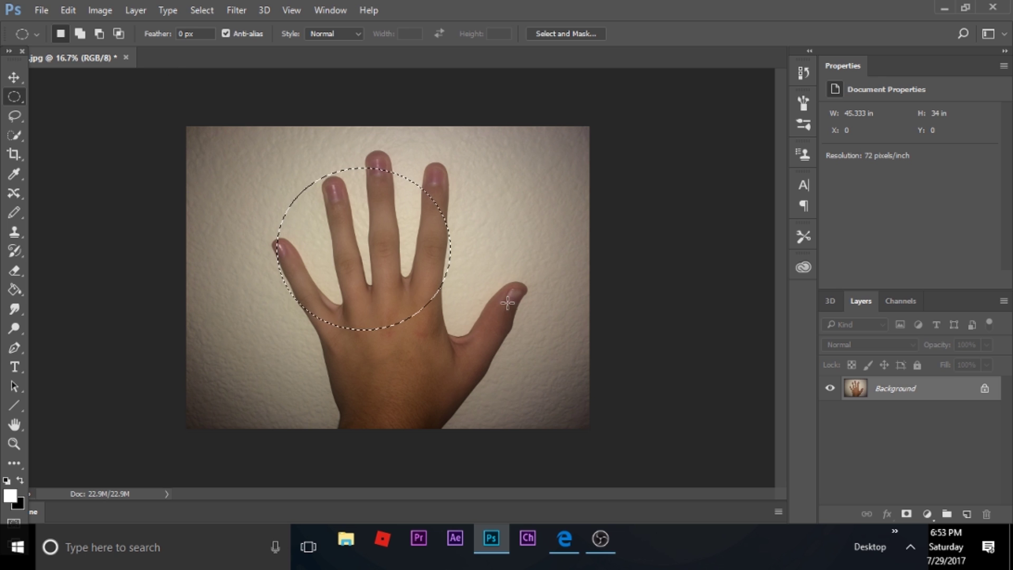
right_click(354, 209)
left_click(420, 220)
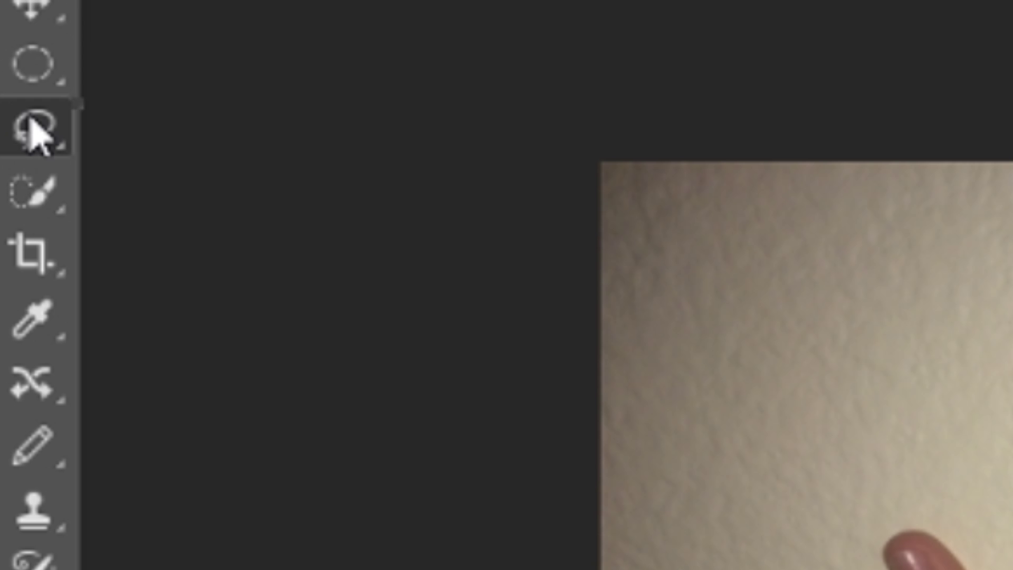
Step: Draw a freehand Lasso selection across the fingers, then deselect it
left_click_drag(14, 114, 73, 122)
left_click_drag(293, 226, 323, 289)
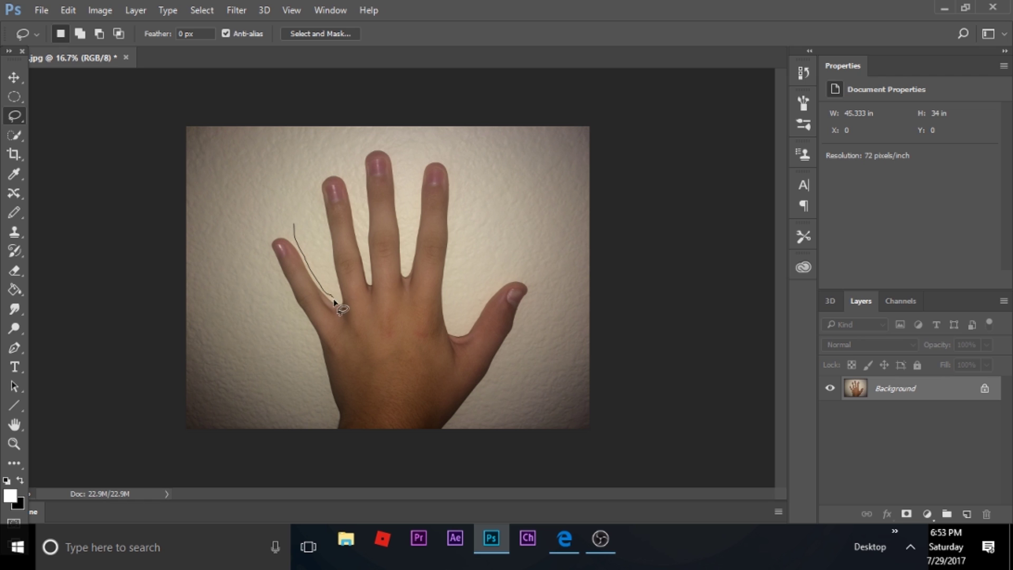
mouse_move(333, 245)
left_mouse_down()
mouse_move(323, 174)
mouse_move(358, 202)
mouse_move(377, 267)
mouse_move(372, 124)
mouse_move(451, 249)
left_mouse_up()
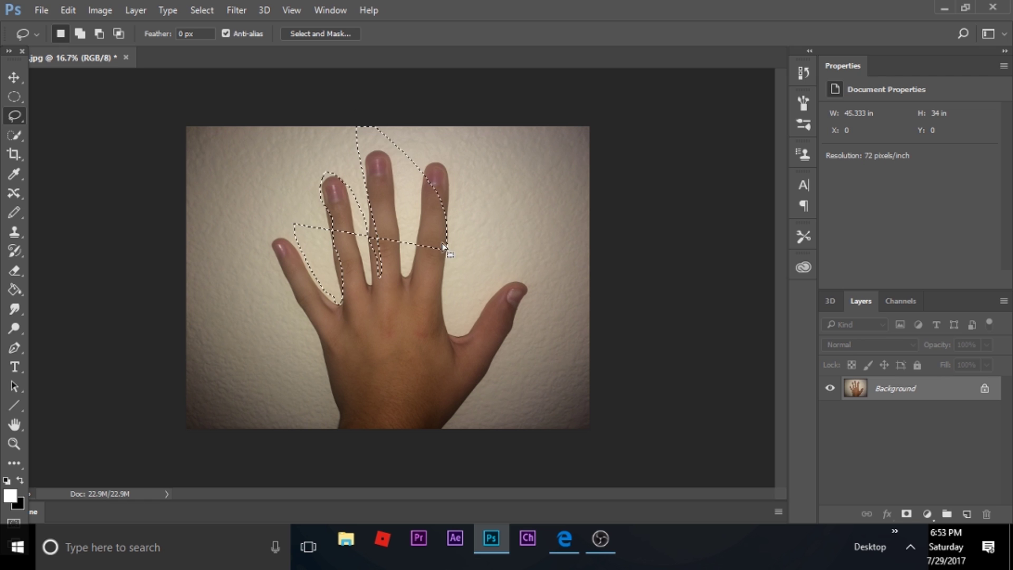
right_click(396, 212)
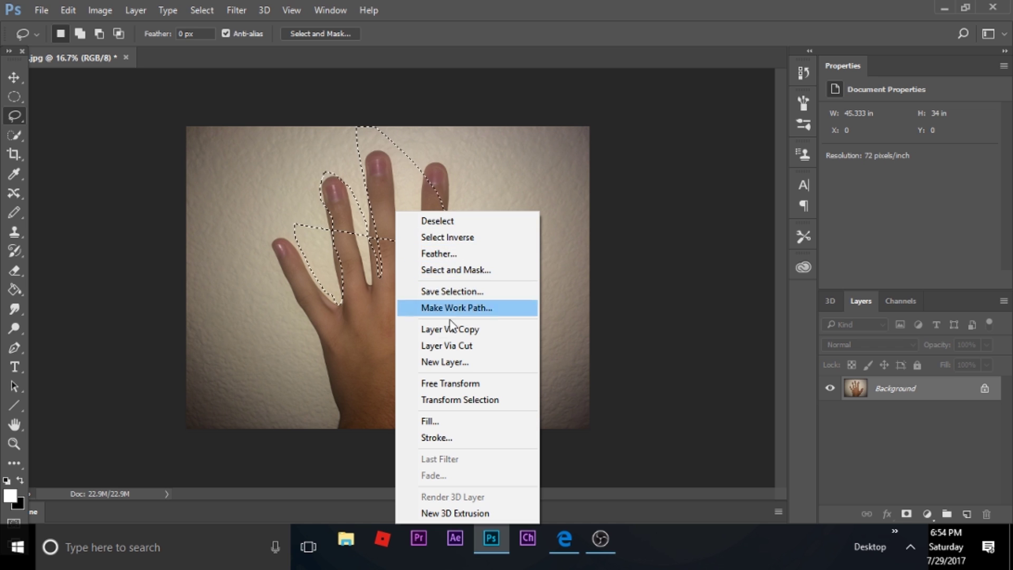
left_click(384, 174)
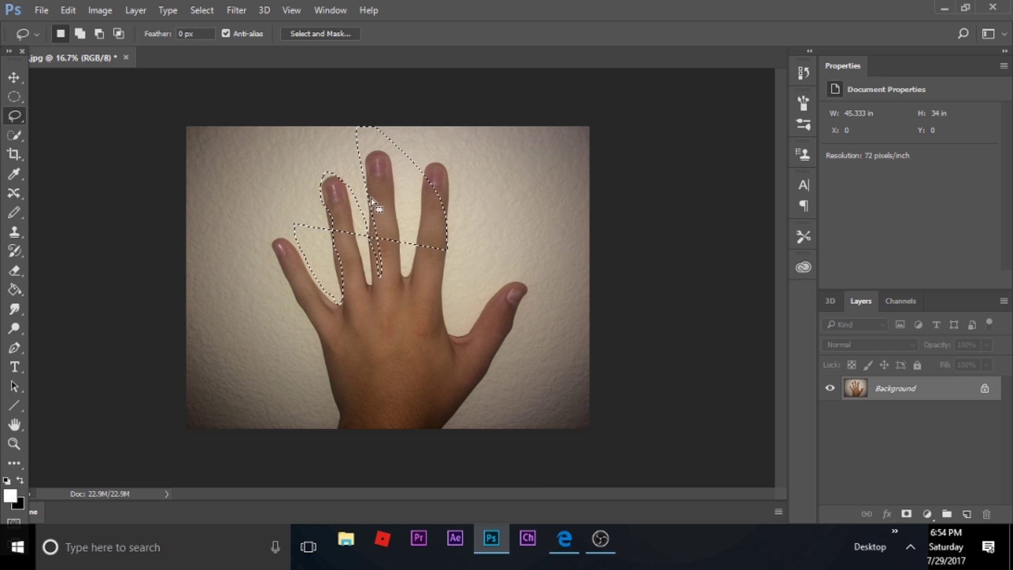
left_click(132, 10)
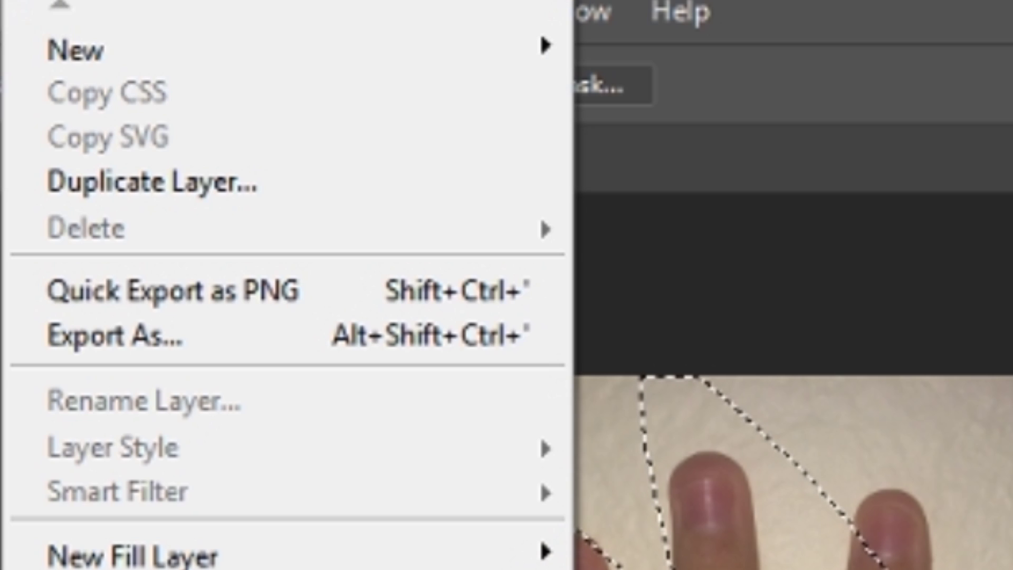
mouse_move(250, 24)
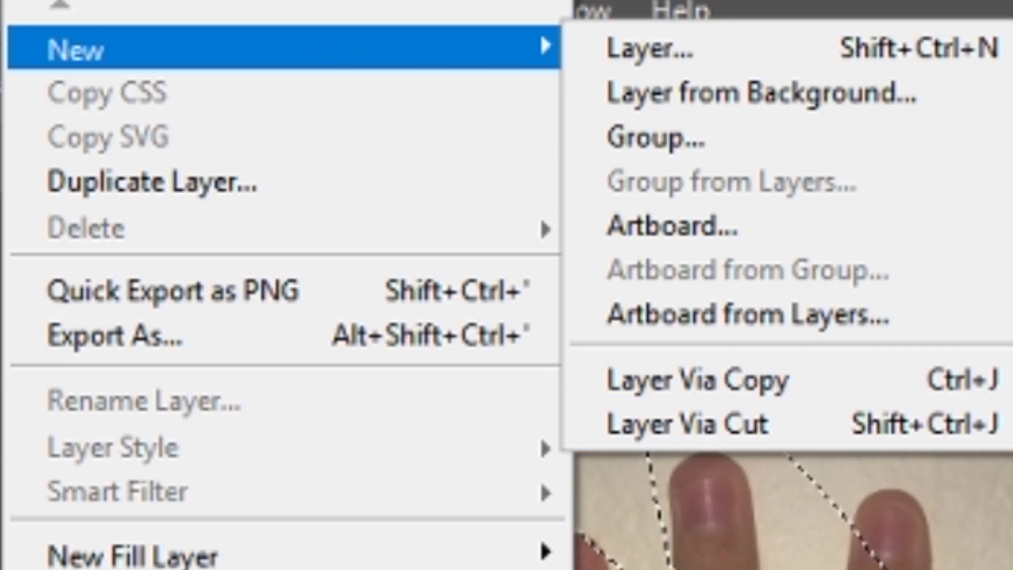
left_click(429, 217)
right_click(429, 216)
left_click(453, 218)
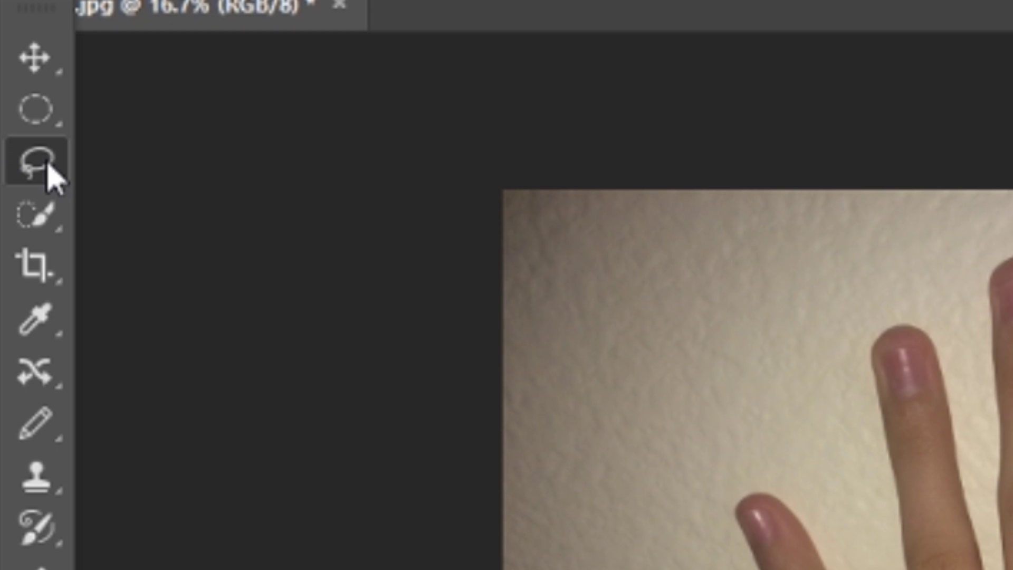
Step: With the Polygonal Lasso, outline the little finger and adjoining palm with straight edges
right_click(52, 175)
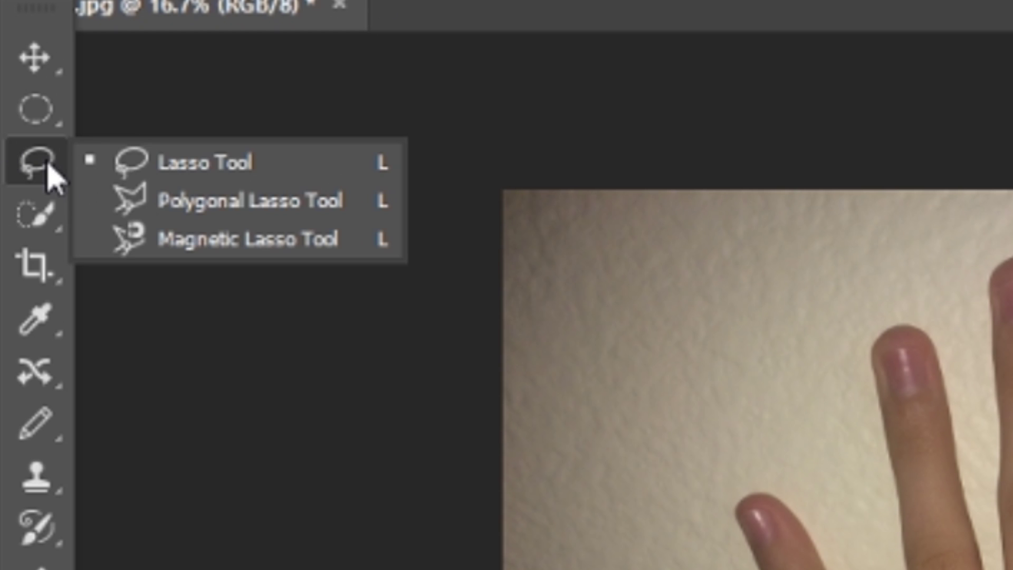
left_click(238, 210)
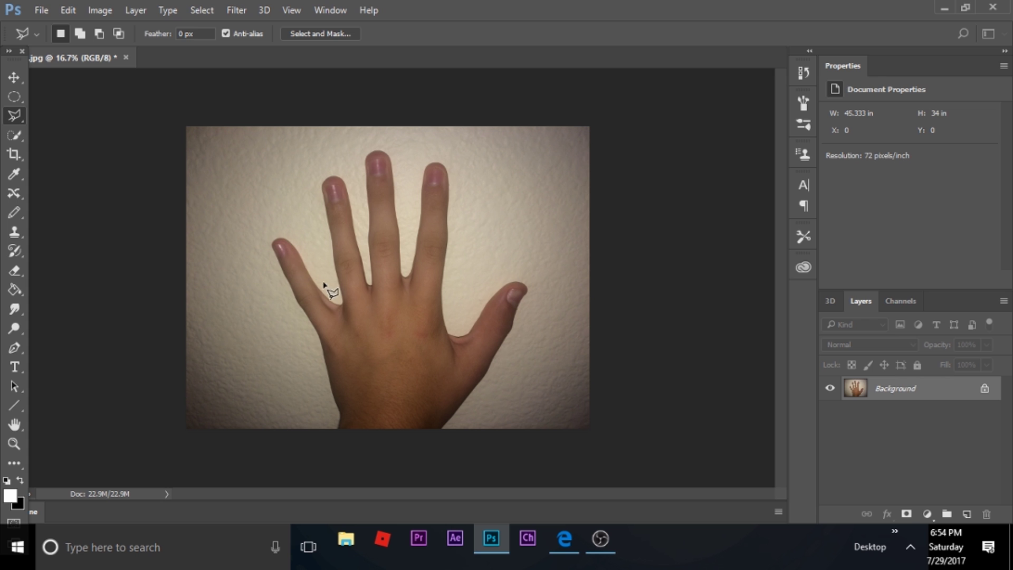
left_click(286, 240)
left_click(283, 291)
left_click(316, 333)
left_click(359, 356)
left_click(423, 369)
left_click(426, 303)
left_click(355, 276)
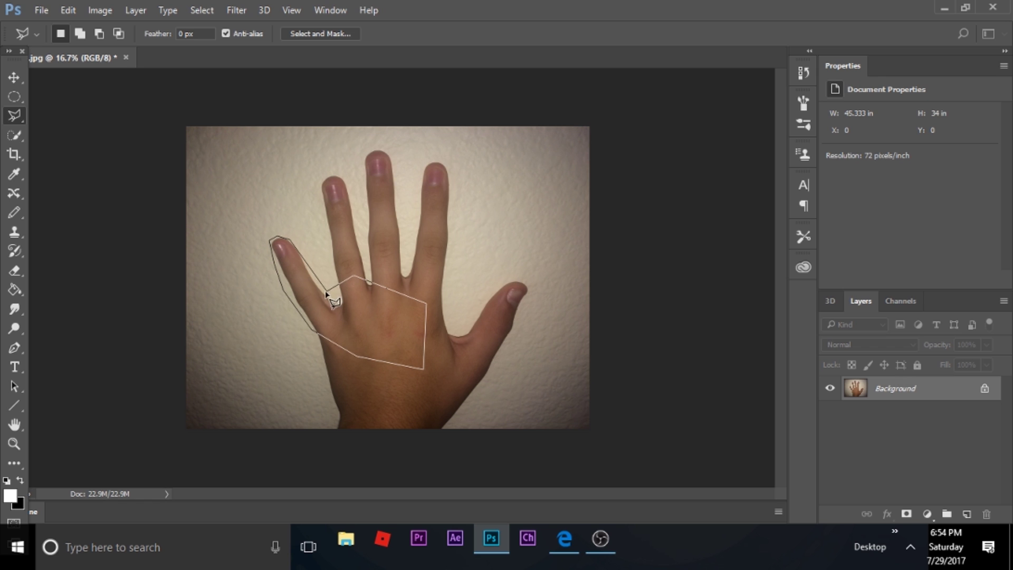
left_click(327, 291)
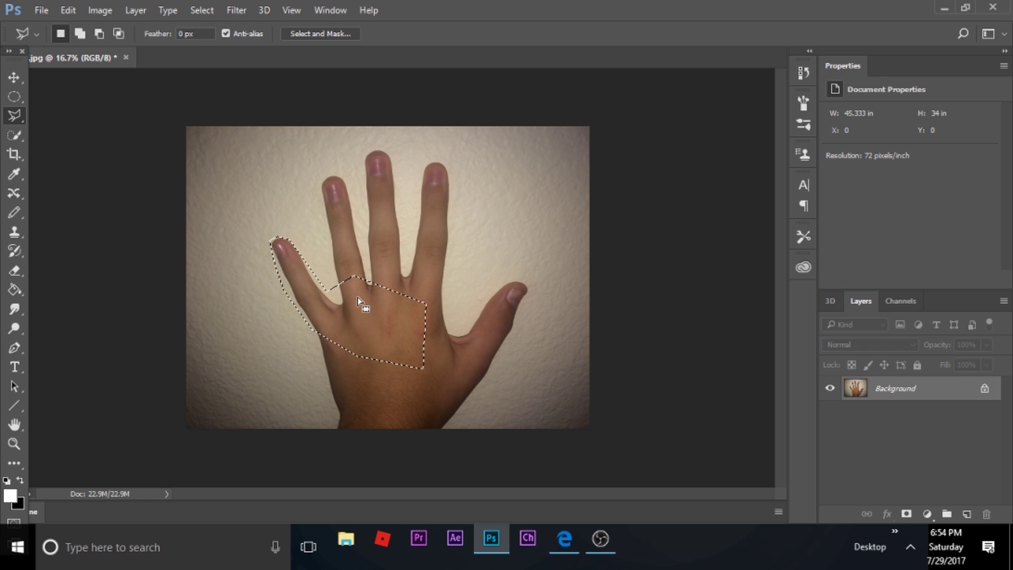
Step: Copy the finger-and-palm selection onto Layer 1 and hide Background to preview it
left_click(136, 10)
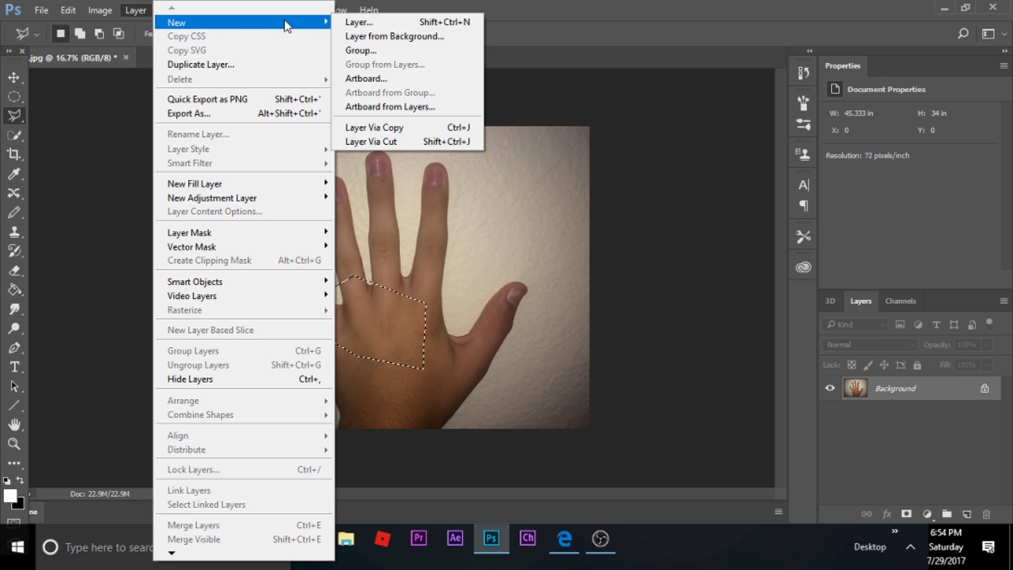
mouse_move(321, 22)
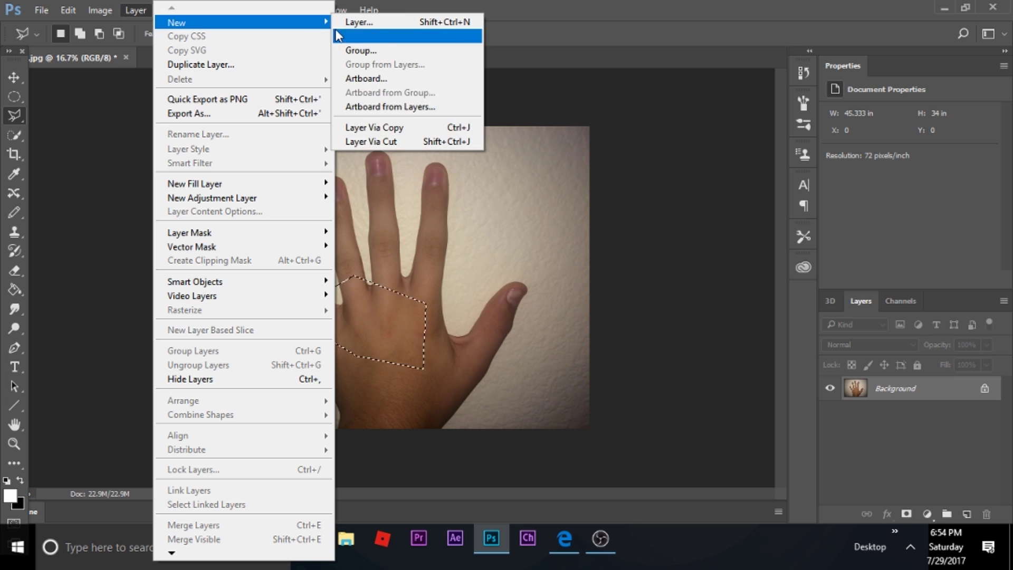
left_click(399, 129)
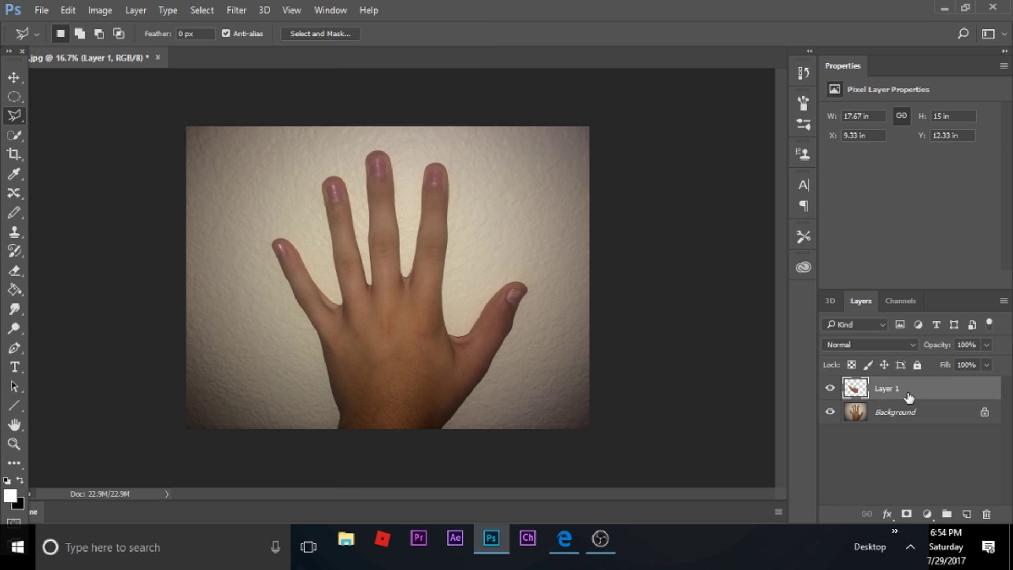
left_click(832, 413)
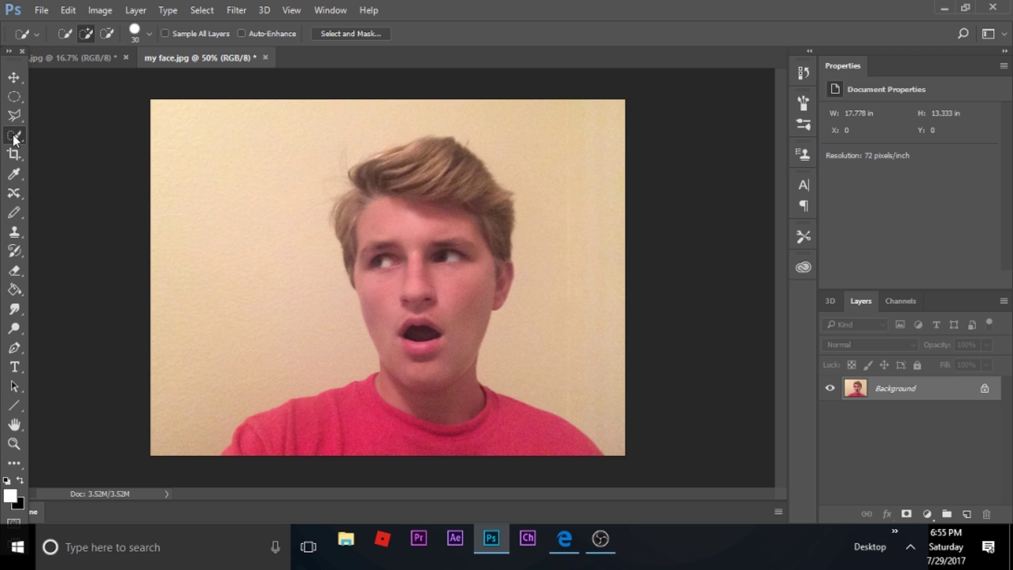
Step: Switch to the Quick Selection Tool, try selecting the wall, then deselect
right_click(13, 134)
left_click(79, 137)
mouse_move(210, 340)
left_mouse_down()
mouse_move(248, 317)
mouse_move(329, 176)
mouse_move(435, 129)
mouse_move(411, 127)
mouse_move(373, 134)
mouse_move(361, 168)
mouse_move(382, 166)
mouse_move(387, 185)
mouse_move(425, 191)
mouse_move(386, 140)
mouse_move(475, 236)
mouse_move(585, 410)
mouse_move(534, 167)
mouse_move(543, 292)
left_mouse_up()
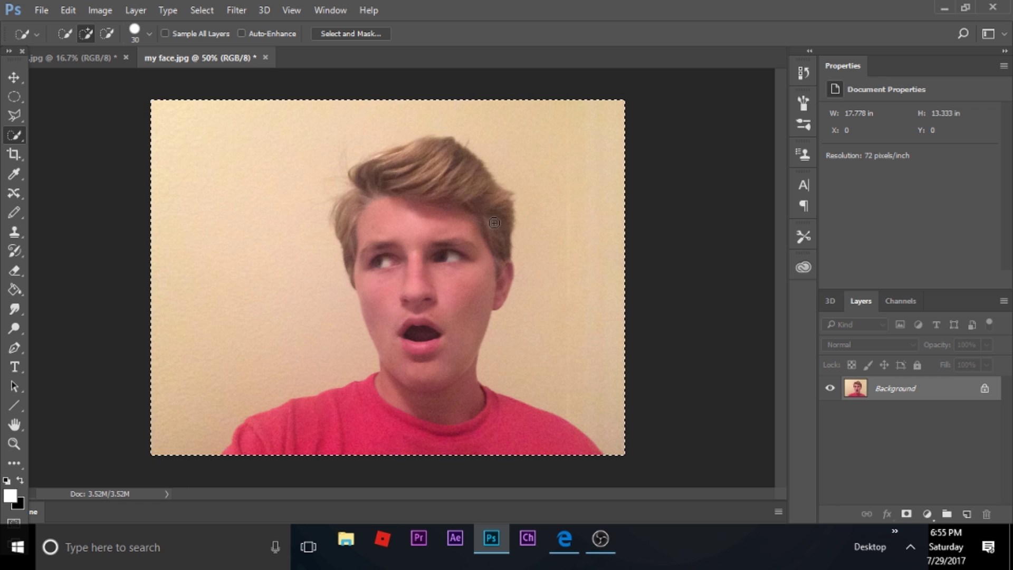
right_click(450, 208)
left_click(490, 216)
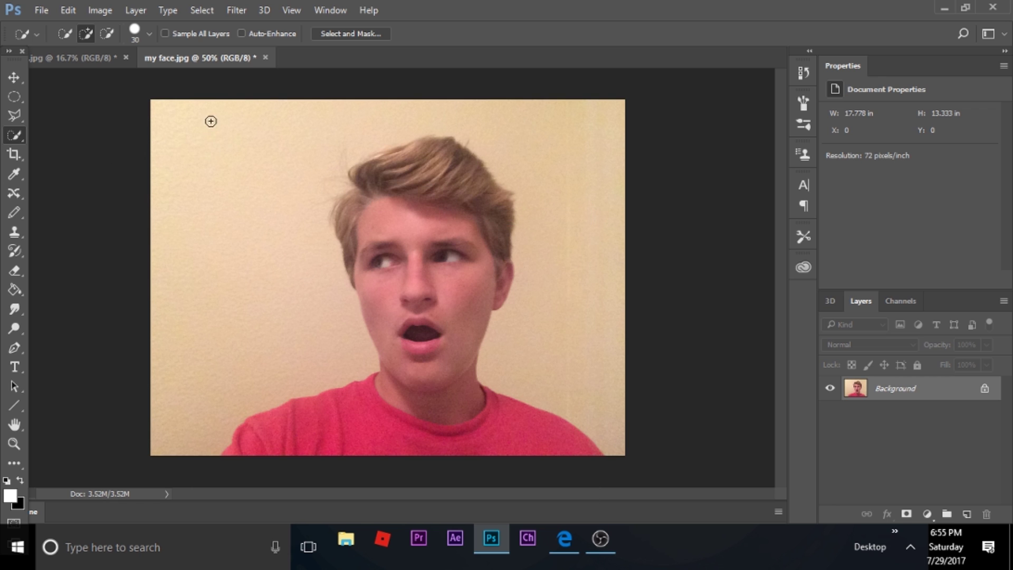
Step: Quick-select the wall on both the left and right sides of the head
mouse_move(210, 121)
left_mouse_down()
mouse_move(234, 193)
mouse_move(294, 296)
left_mouse_up()
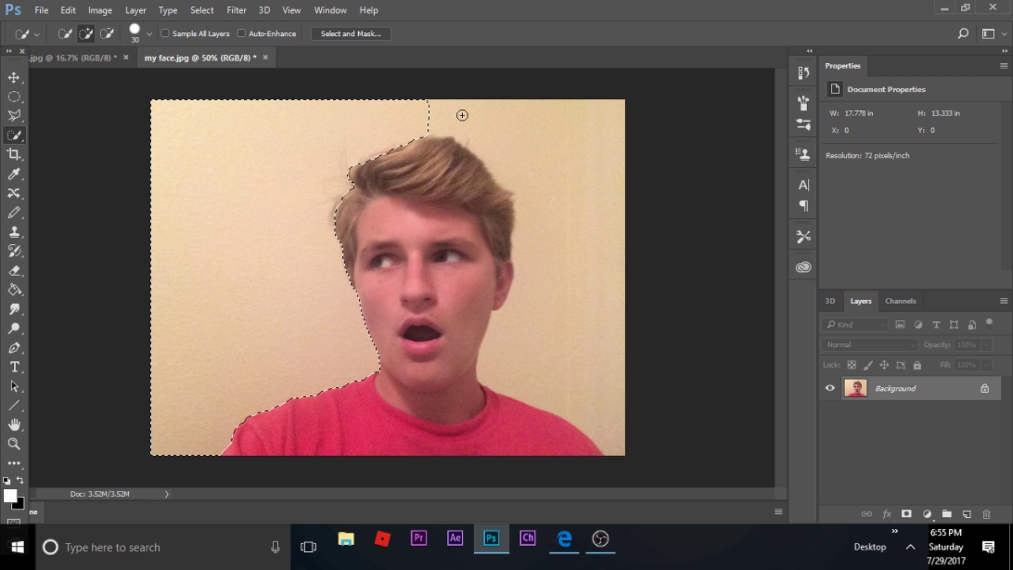
mouse_move(462, 115)
left_mouse_down()
mouse_move(513, 124)
mouse_move(558, 186)
mouse_move(572, 241)
left_mouse_up()
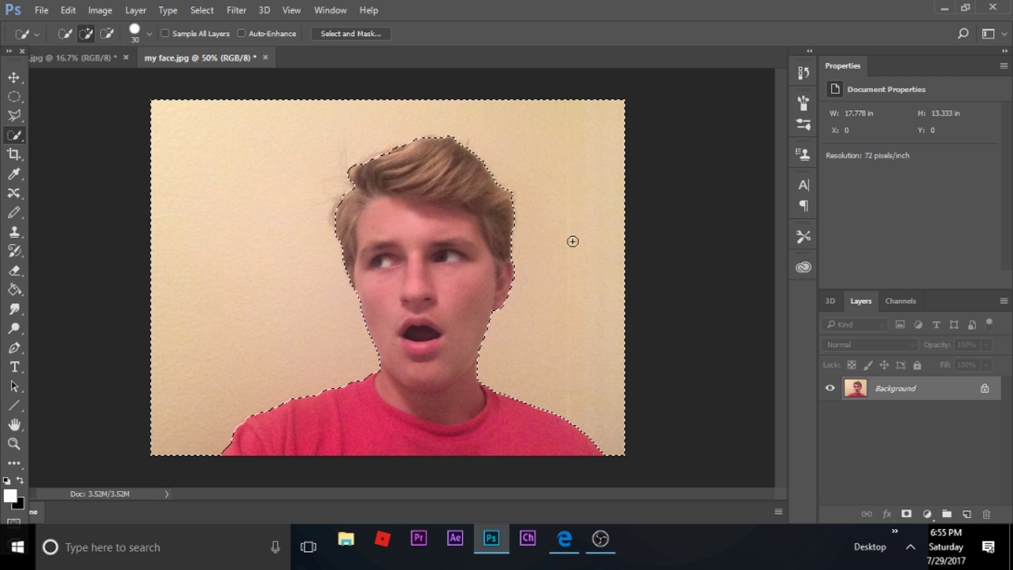
right_click(443, 289)
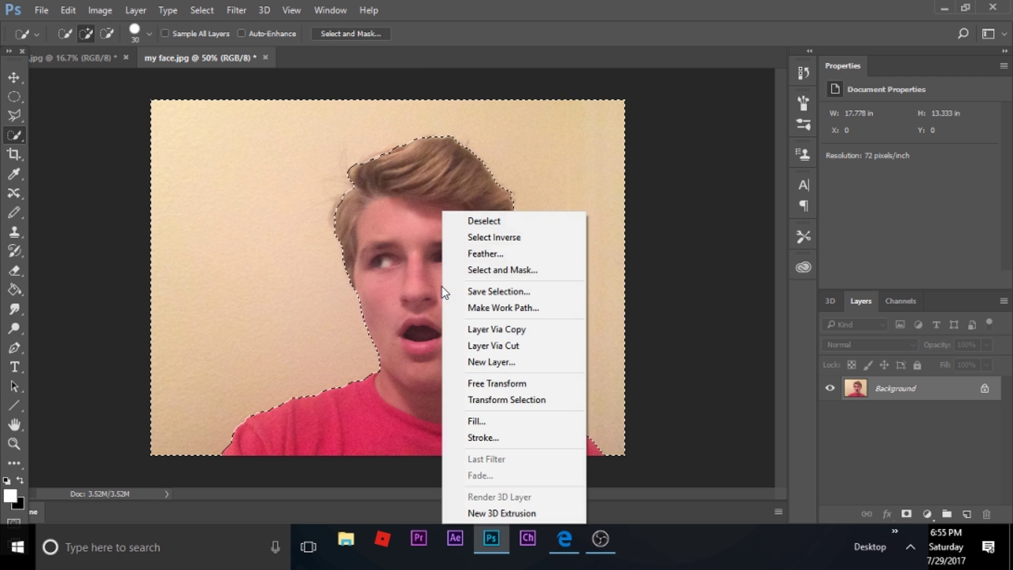
left_click(396, 248)
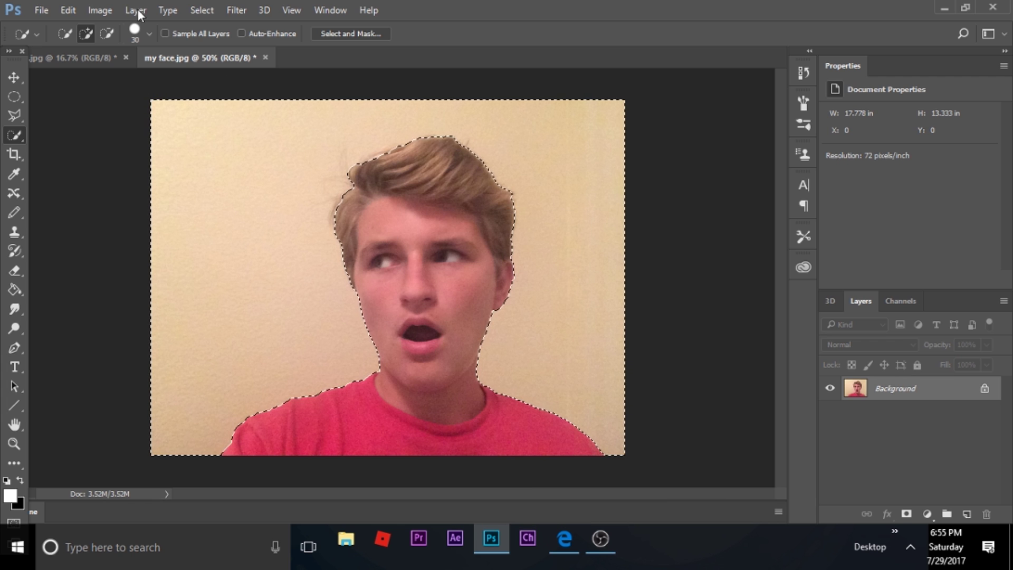
Step: Copy the wall onto Layer 1, toggle layer visibility to preview, then undo it
left_click(132, 10)
mouse_move(293, 28)
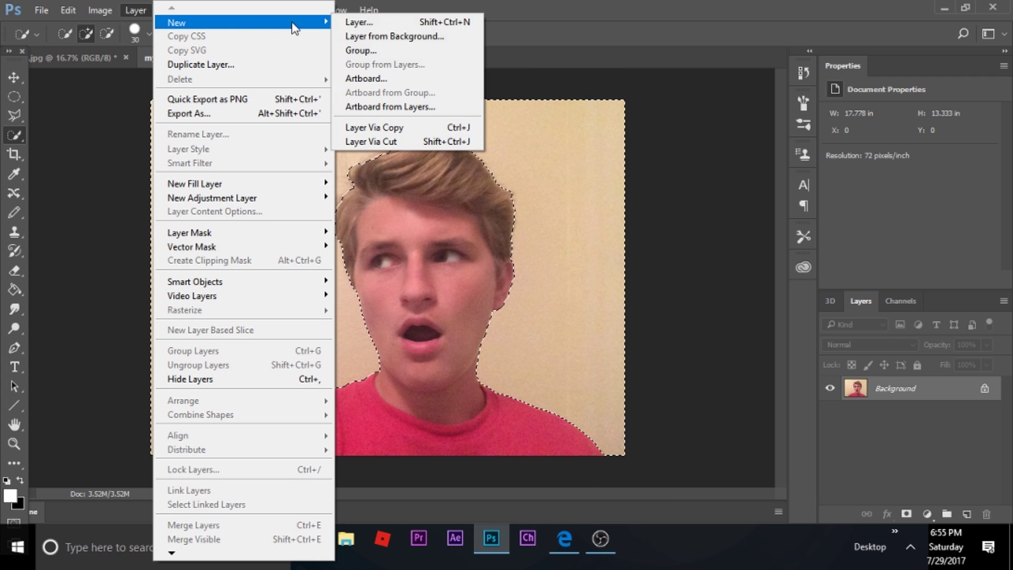
left_click(374, 127)
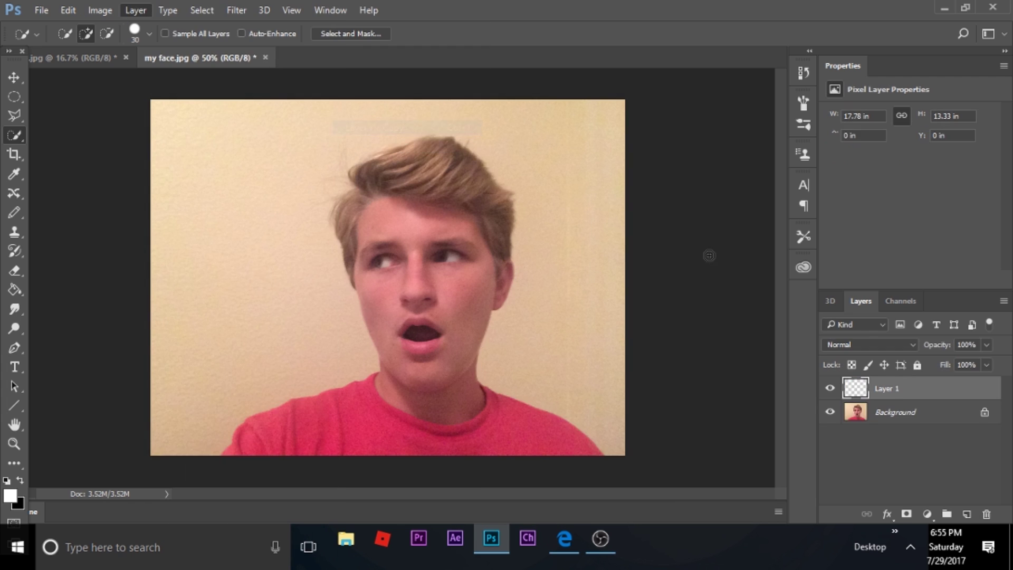
left_click(831, 412)
left_click(831, 413)
left_click(830, 412)
left_click(830, 412)
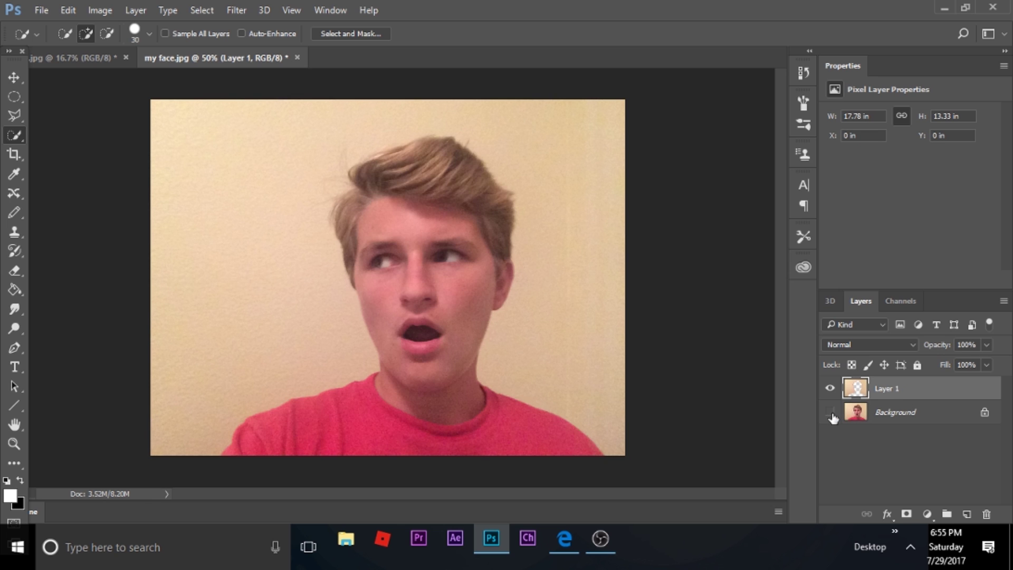
left_click(832, 415)
left_click(832, 414)
left_click(831, 414)
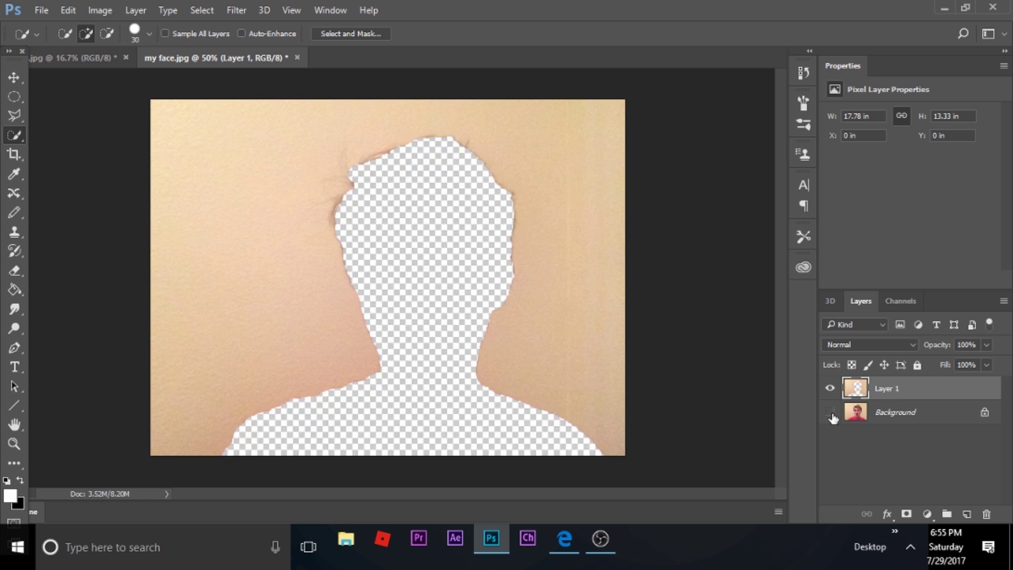
left_click(830, 412)
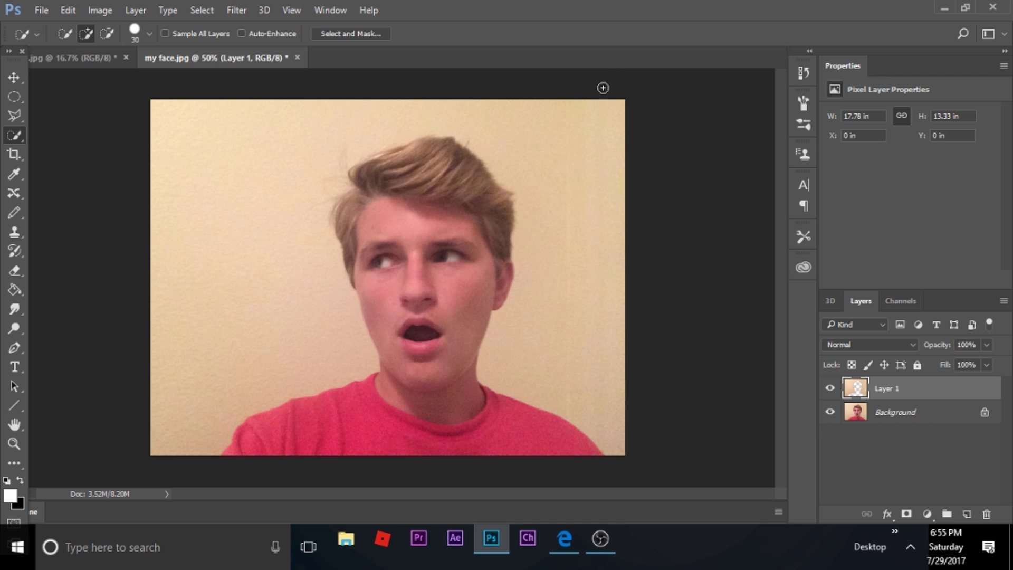
left_click(831, 414)
left_click(831, 415)
left_click(832, 391)
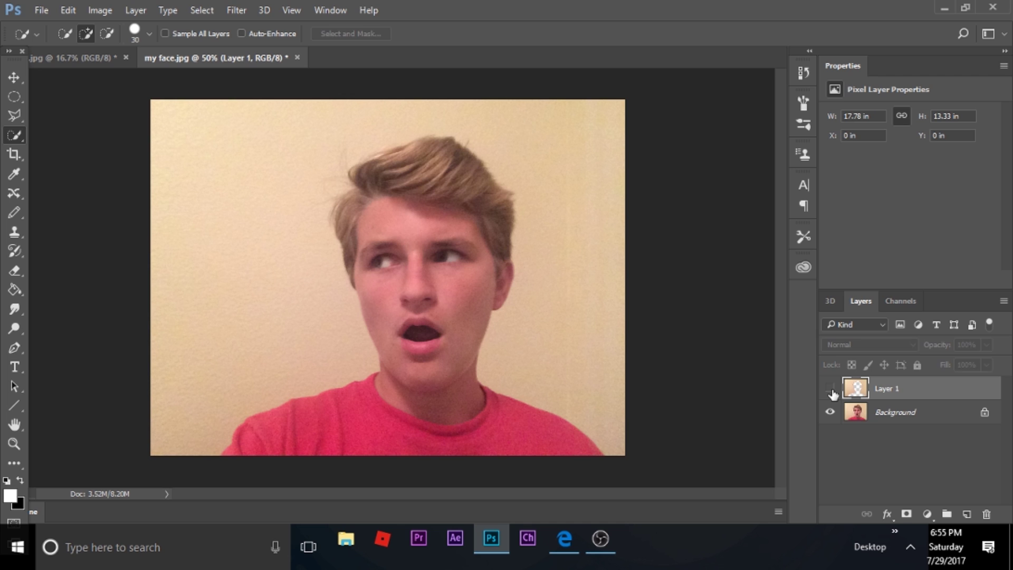
left_click(832, 391)
key("ctrl+z")
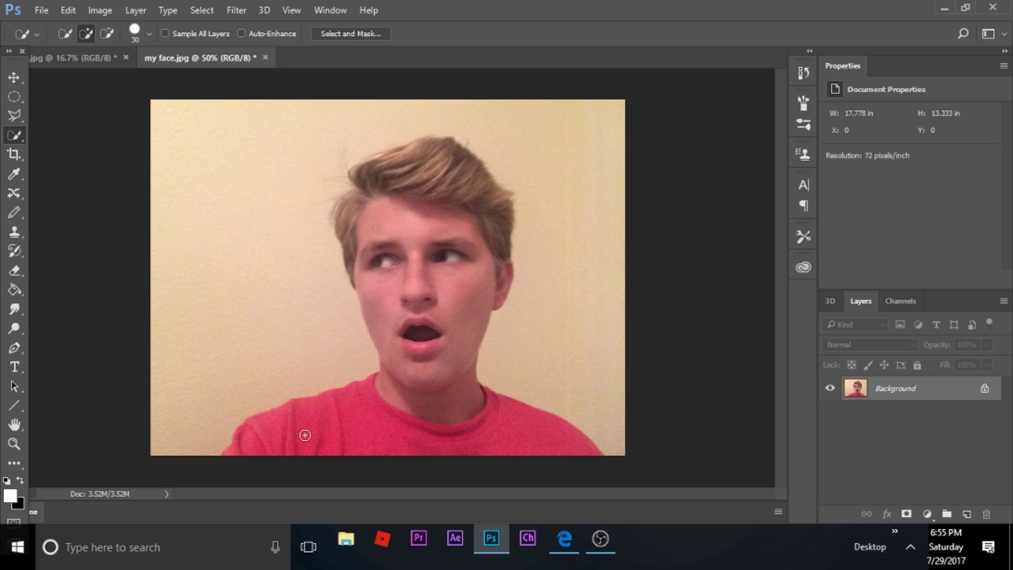
Step: Quick-select the person and cut them onto a new Layer 1 with Layer Via Cut
mouse_move(288, 452)
left_mouse_down()
mouse_move(406, 401)
mouse_move(419, 364)
mouse_move(418, 203)
left_mouse_up()
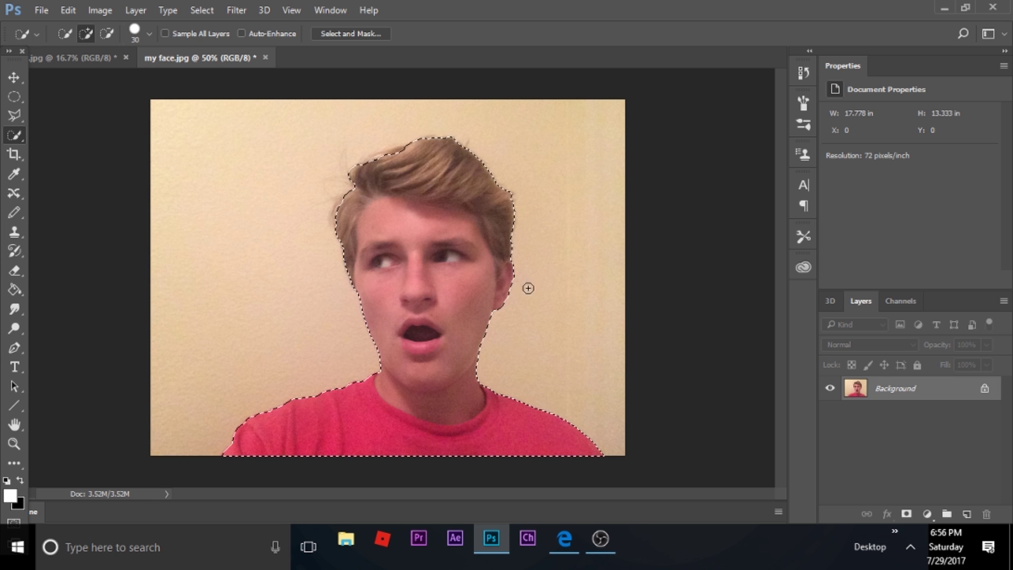
left_click(135, 10)
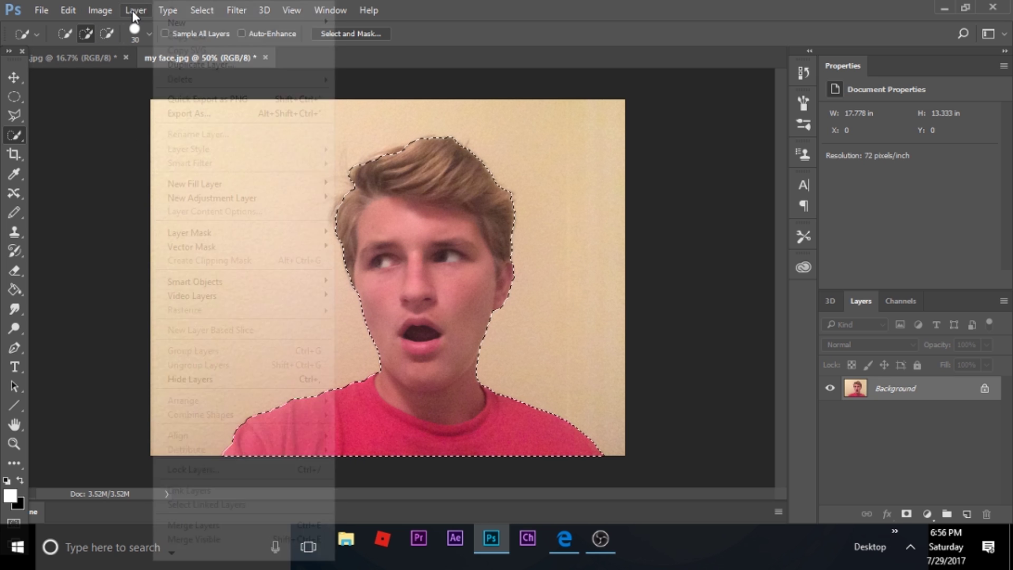
mouse_move(186, 25)
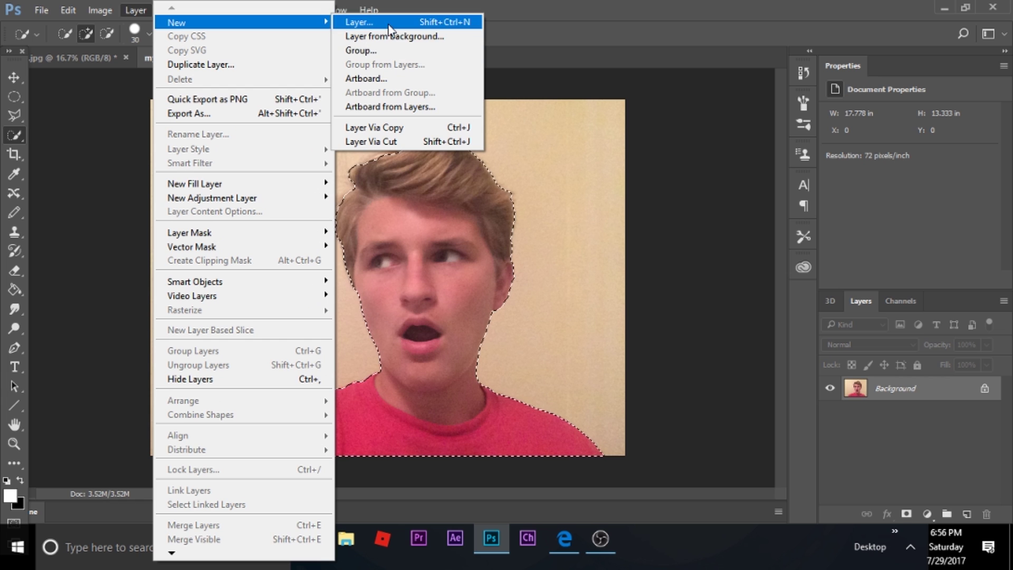
left_click(399, 141)
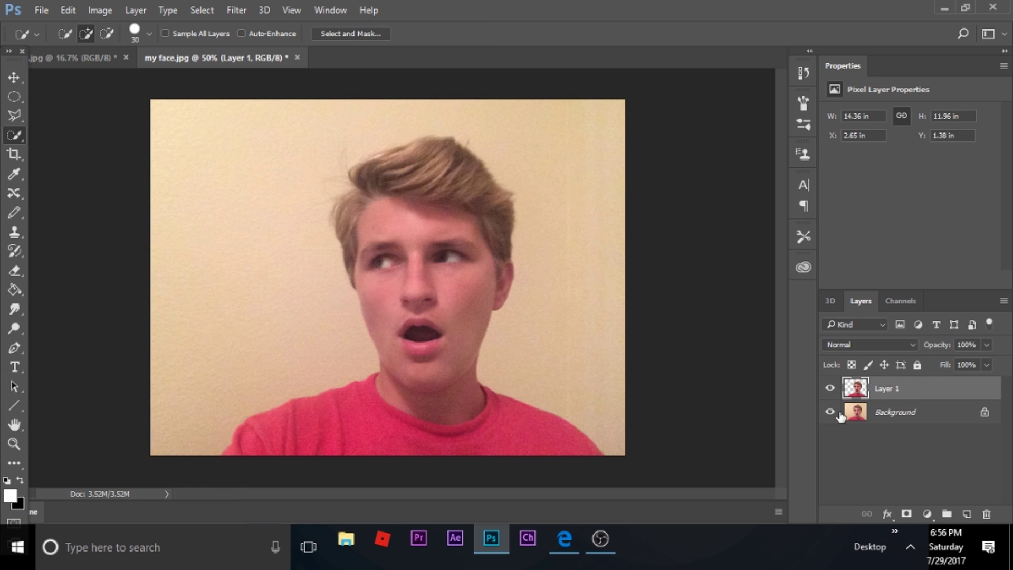
Step: Toggle Background visibility to preview the cut-out person, then remove Layer 1
left_click(831, 413)
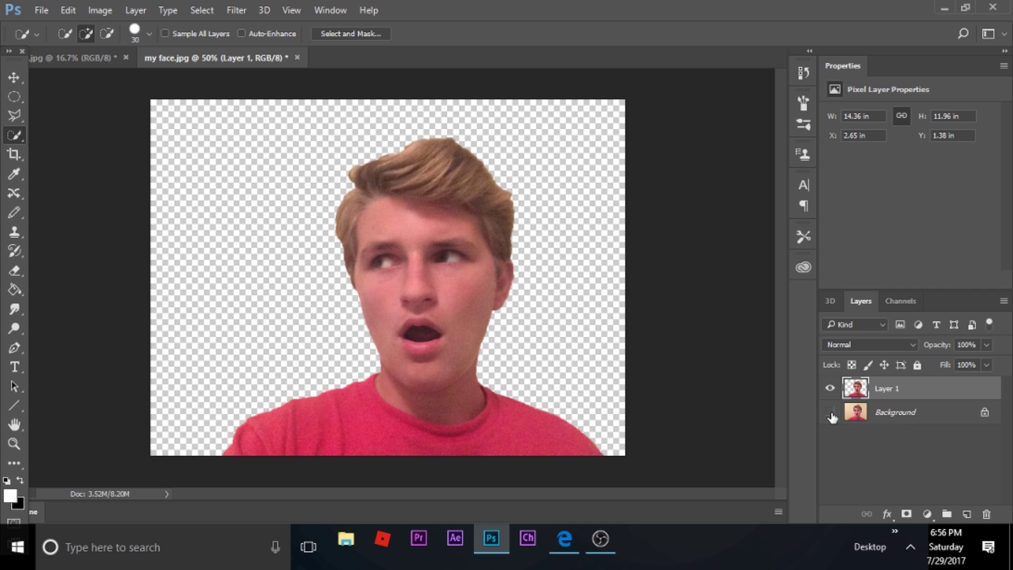
left_click(831, 415)
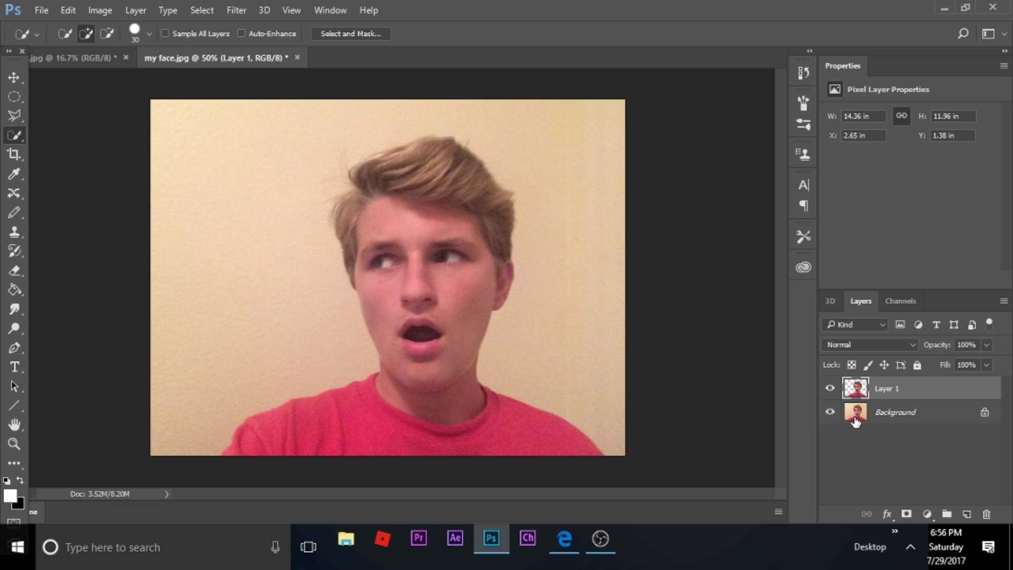
left_click(830, 413)
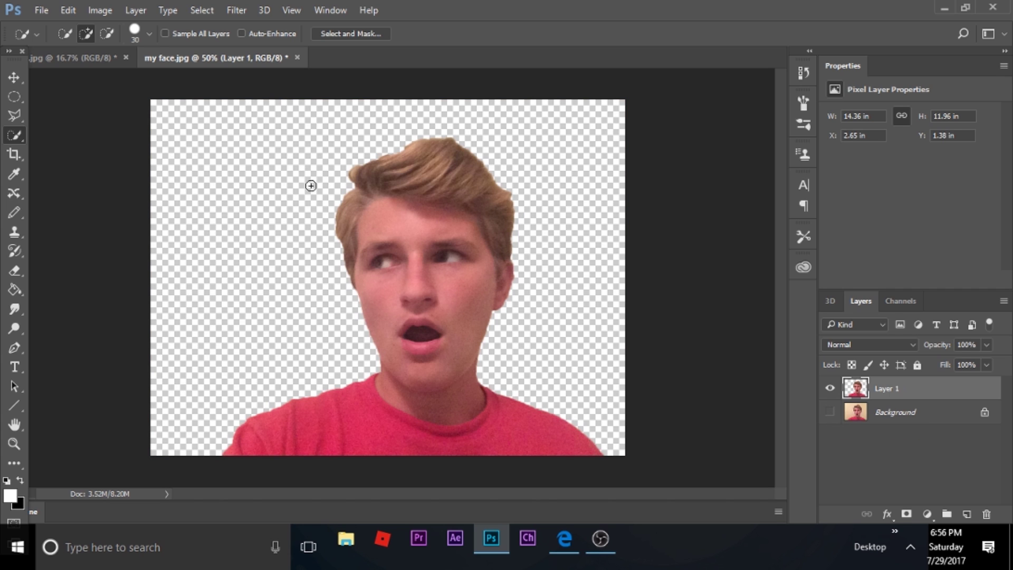
left_click(831, 413)
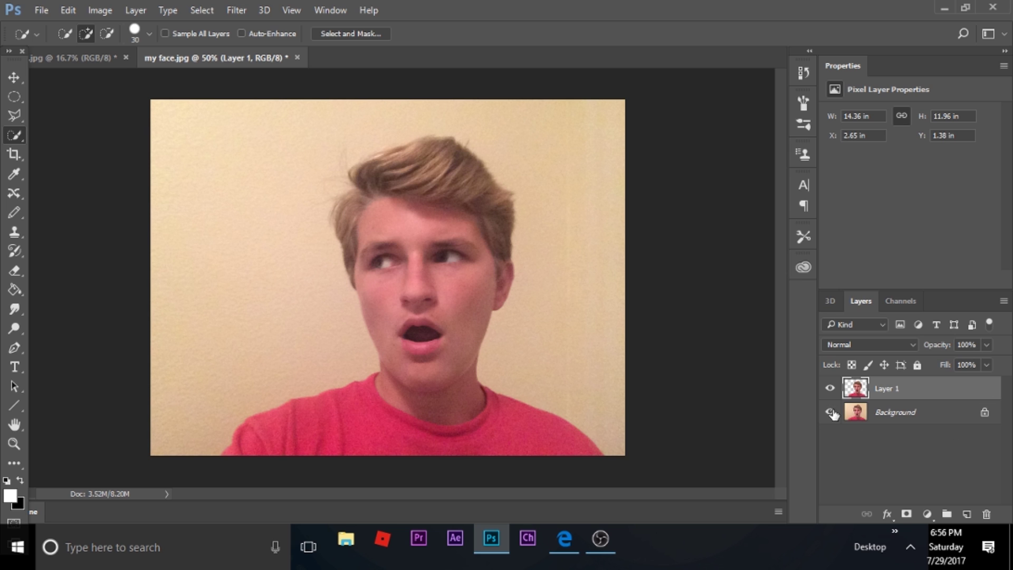
left_click(831, 414)
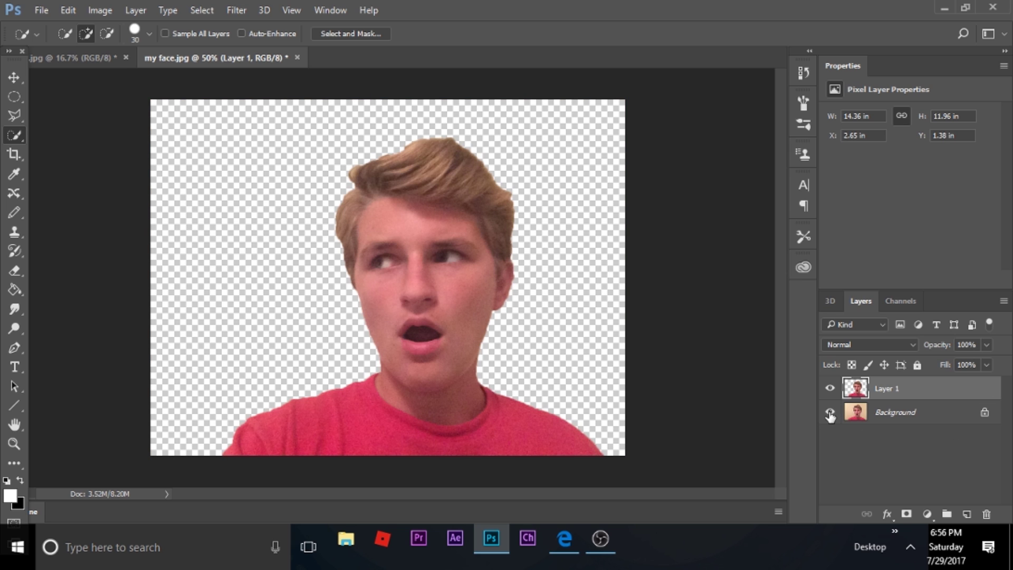
left_click(830, 414)
key("Delete")
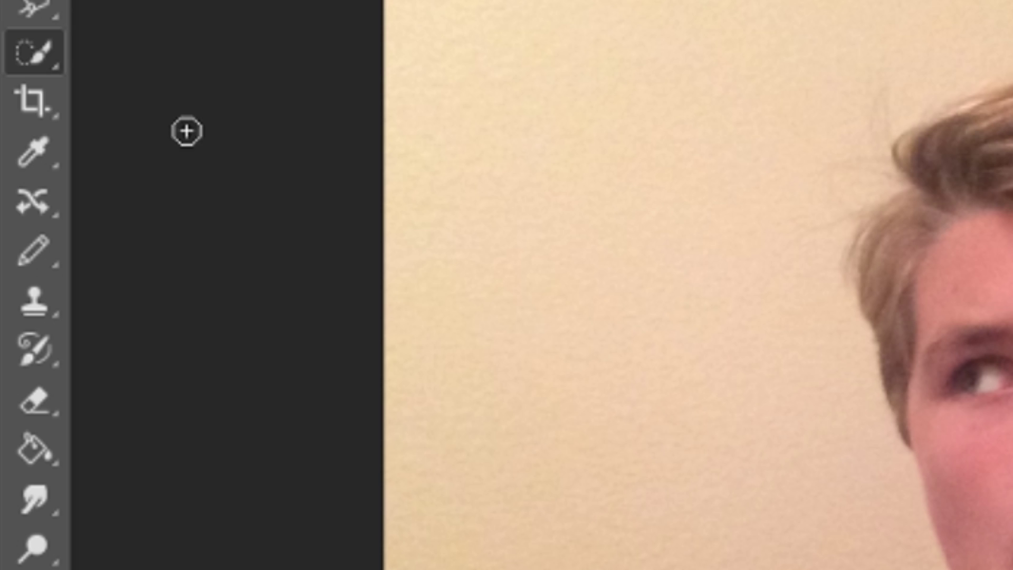
Step: Pick the Crop Tool and narrow the crop box from left and right around the face
right_click(13, 157)
left_click(116, 106)
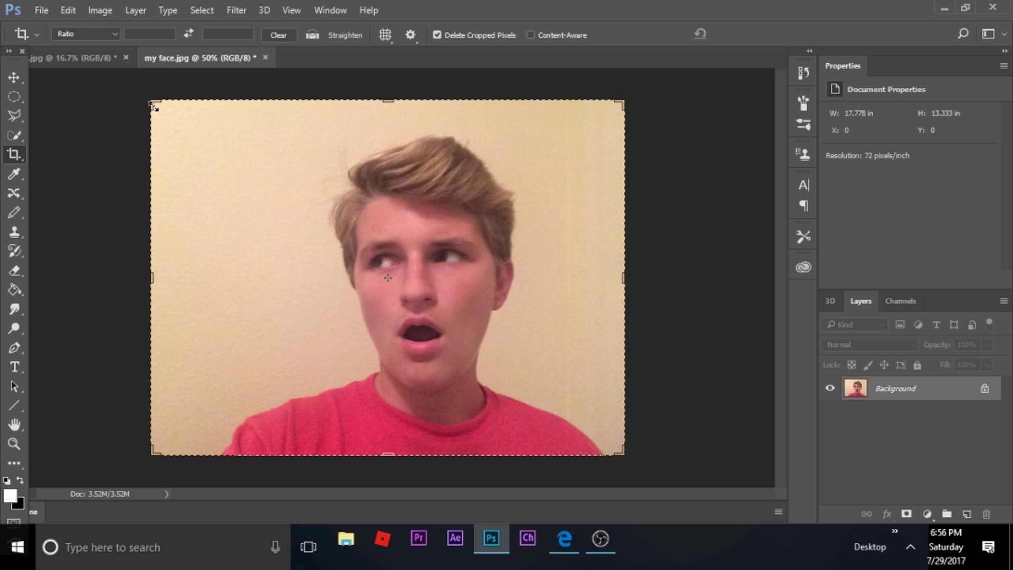
left_click_drag(154, 106, 310, 195)
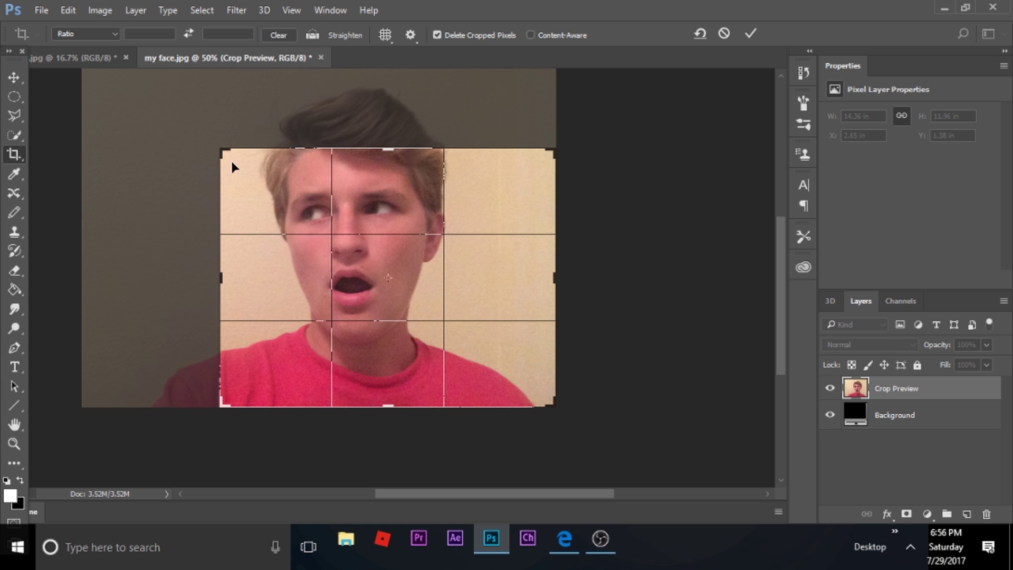
left_click_drag(219, 149, 150, 144)
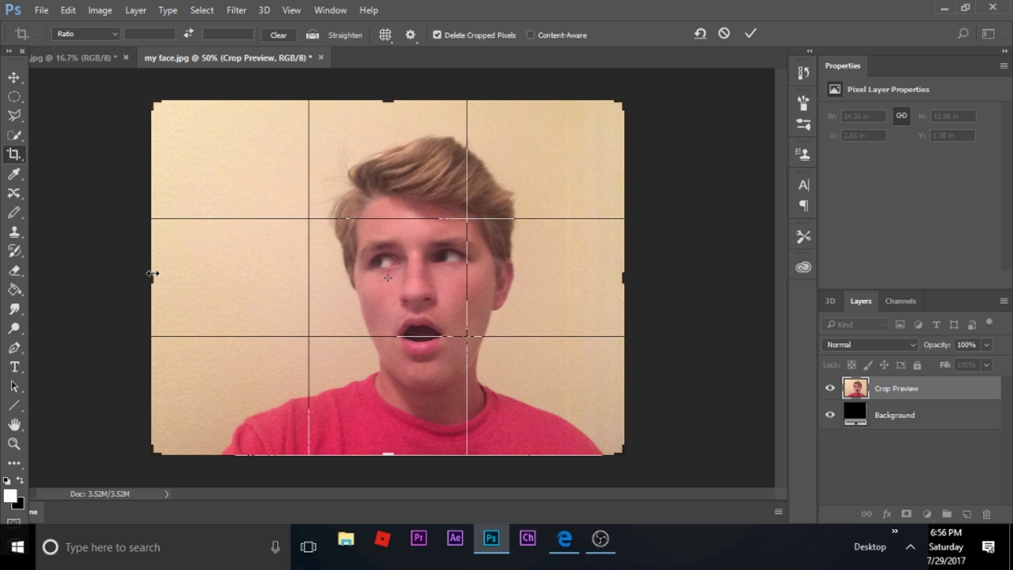
mouse_move(152, 273)
left_mouse_down()
mouse_move(233, 278)
mouse_move(153, 276)
left_mouse_up()
mouse_move(622, 281)
left_mouse_down()
mouse_move(611, 278)
mouse_move(622, 278)
left_mouse_up()
left_click_drag(149, 279, 237, 282)
left_click_drag(561, 283, 524, 278)
Step: Trim the crop top and bottom, commit the face crop, then undo it
left_click_drag(393, 100, 393, 117)
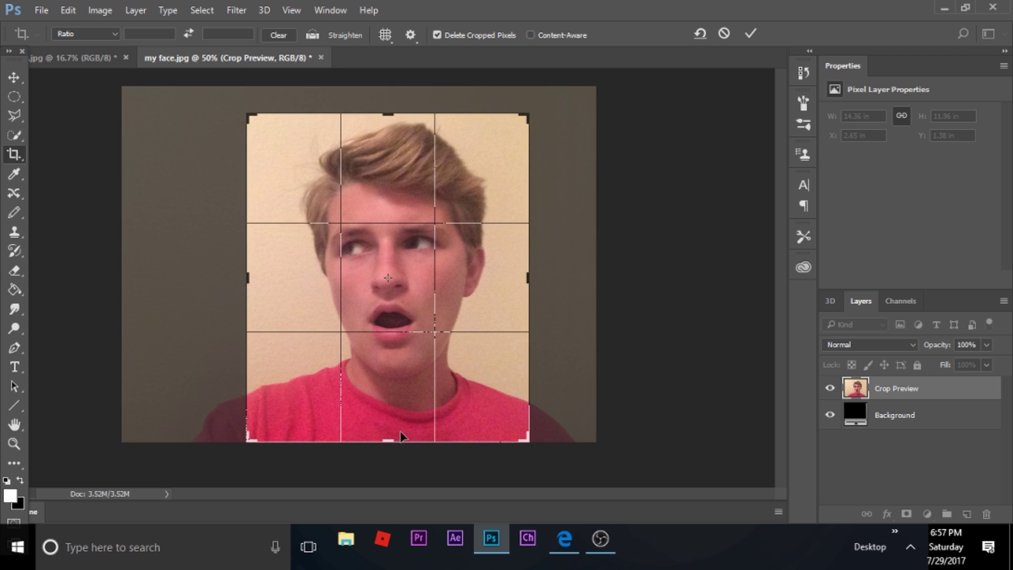
left_click_drag(401, 435, 395, 411)
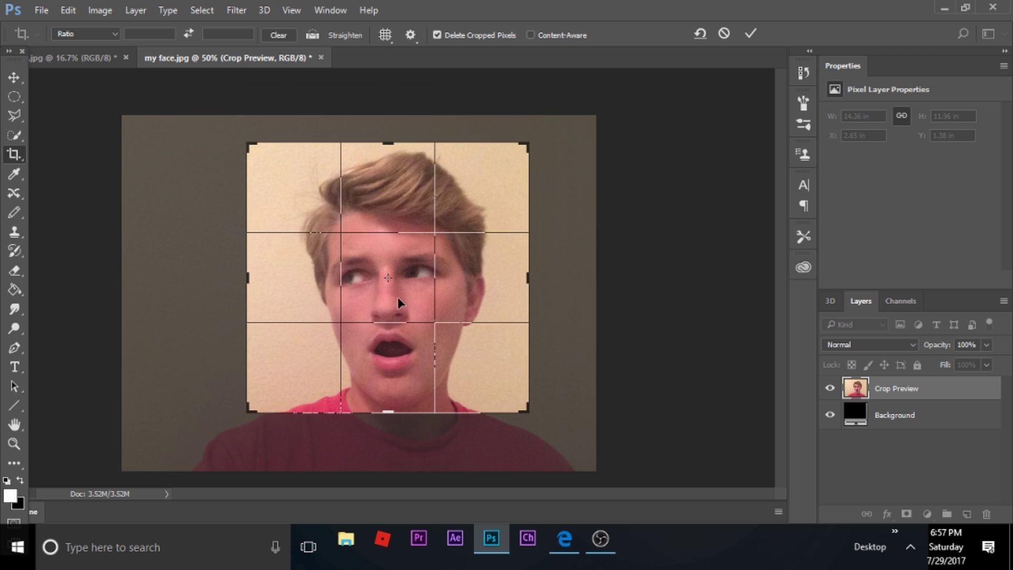
mouse_move(397, 297)
left_mouse_down()
mouse_move(406, 297)
mouse_move(388, 298)
left_mouse_up()
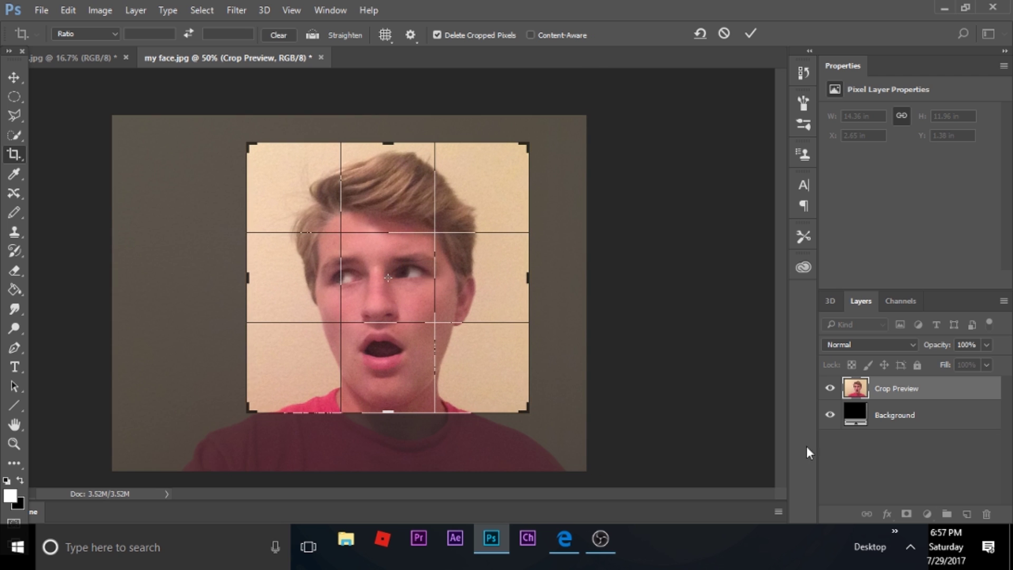
mouse_move(529, 408)
left_mouse_down()
mouse_move(556, 434)
mouse_move(504, 391)
mouse_move(525, 417)
mouse_move(523, 409)
left_mouse_up()
left_click(750, 34)
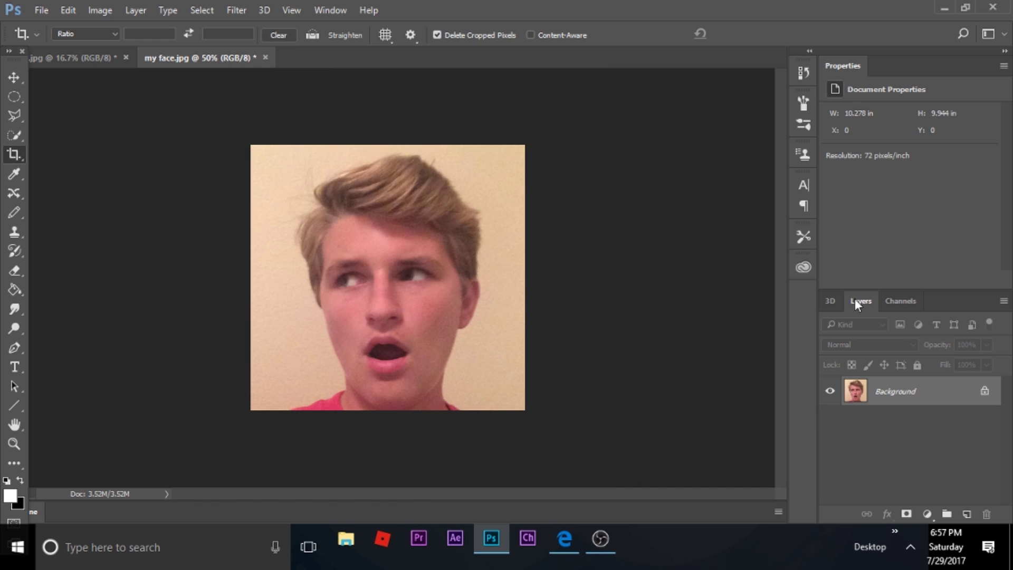
key("ctrl+z")
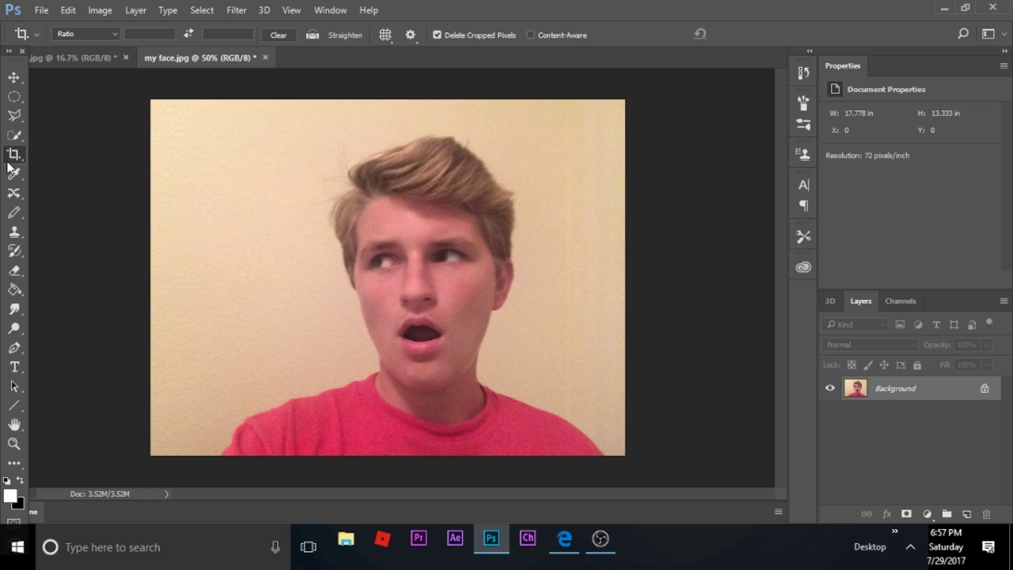
left_click_drag(14, 154, 91, 165)
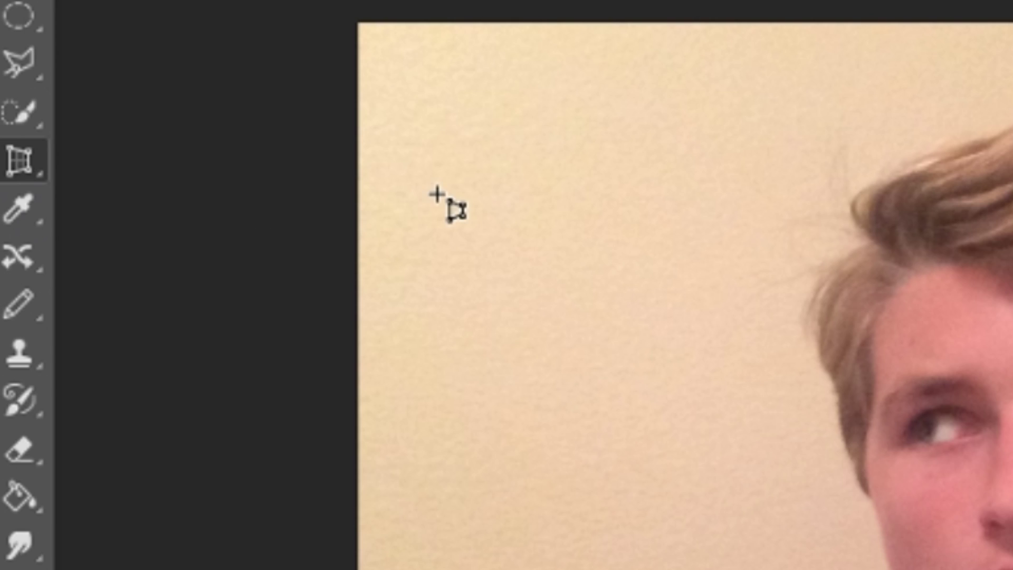
left_click_drag(436, 194, 700, 534)
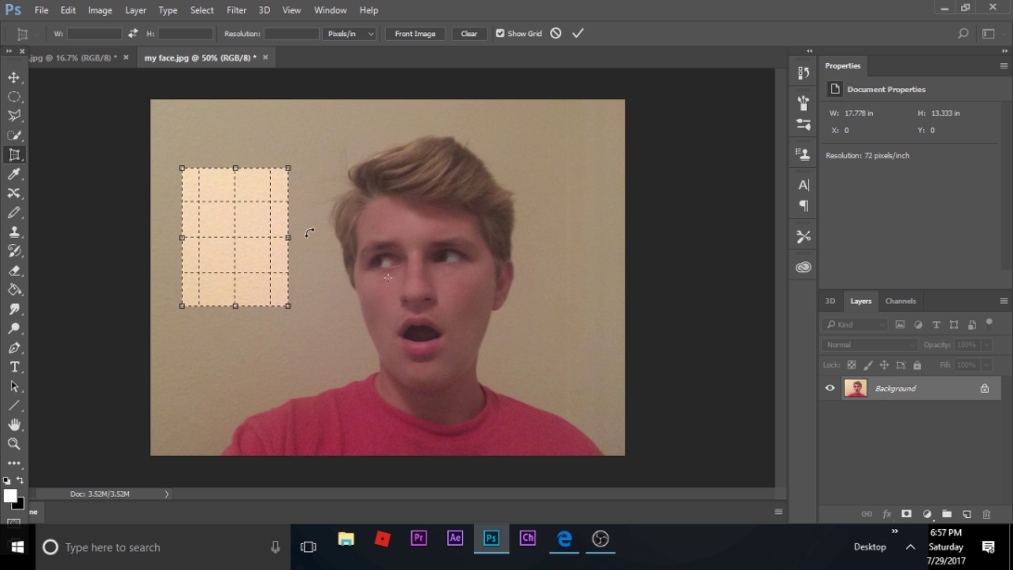
left_click(579, 33)
key("ctrl+z")
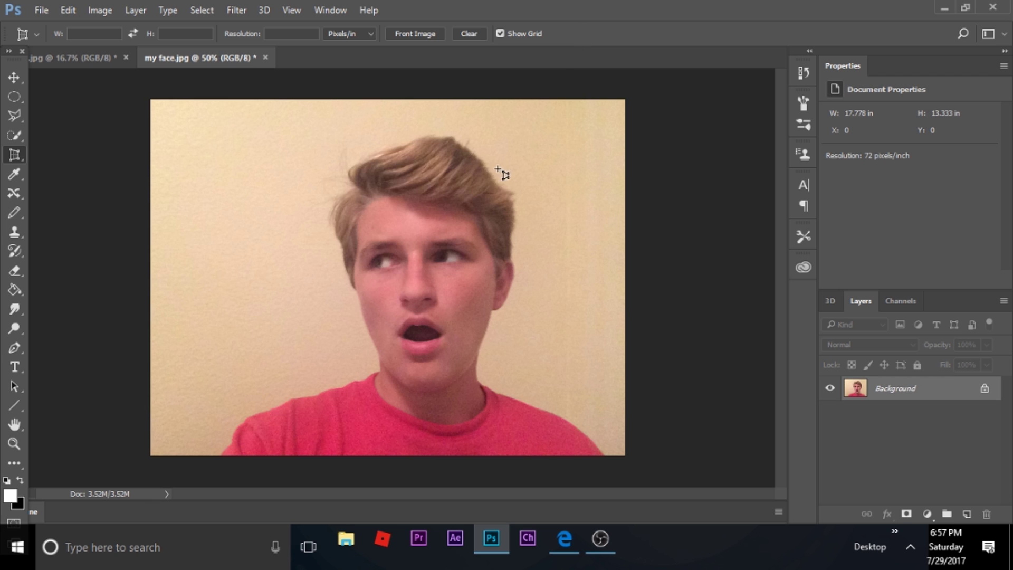
left_click_drag(318, 127, 534, 414)
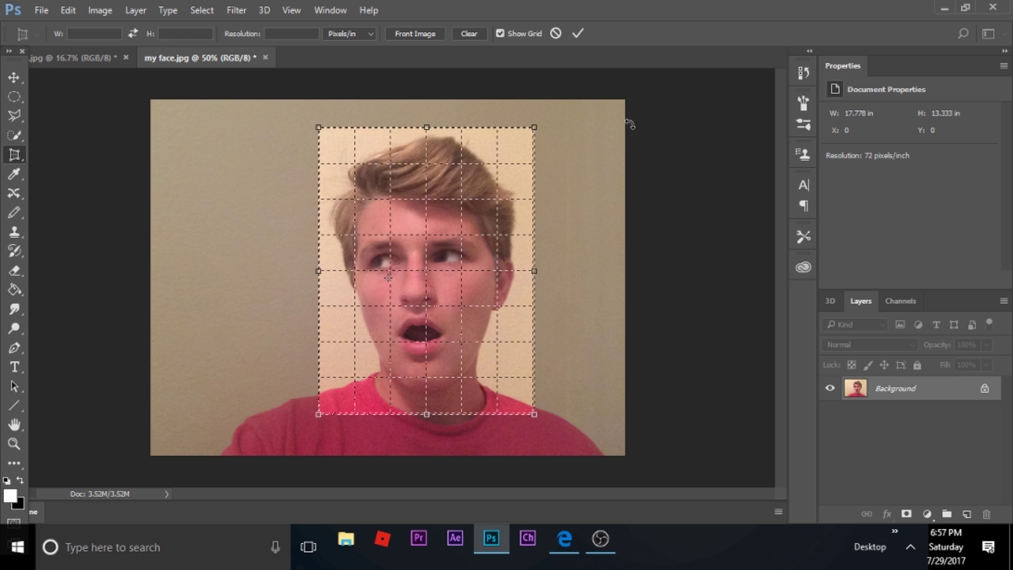
left_click(577, 35)
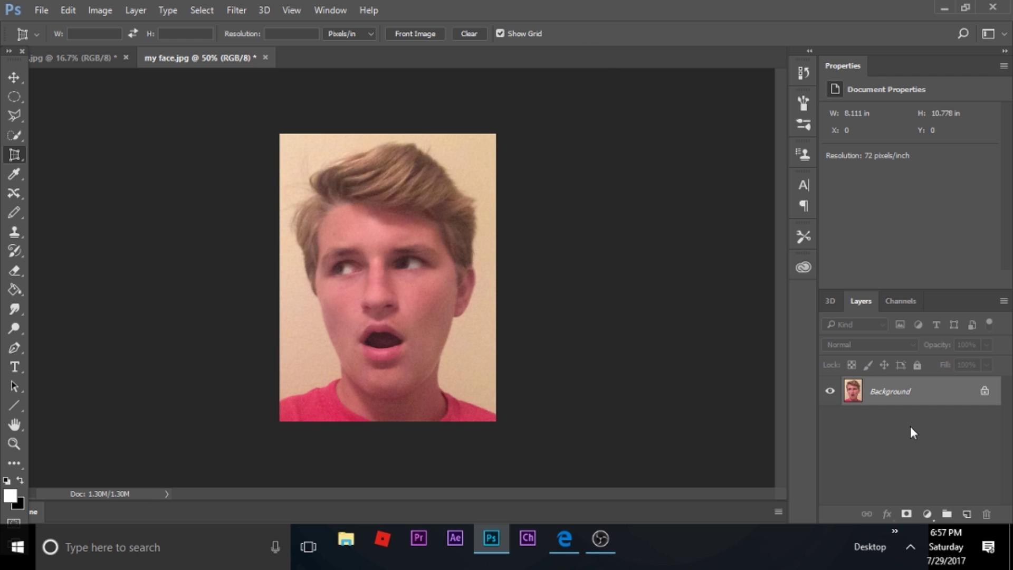
key("ctrl+z")
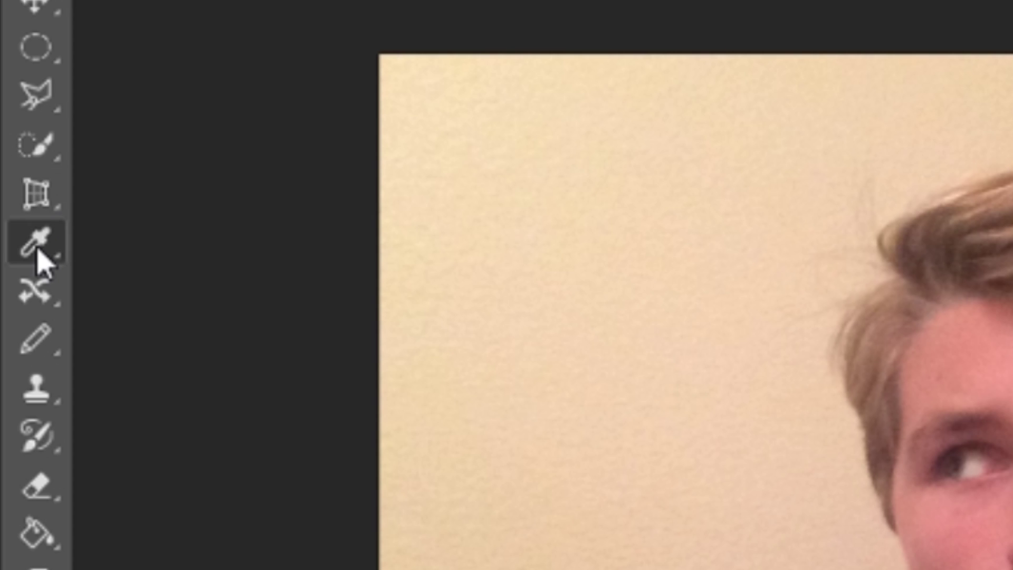
Step: Sample a light tan near the hair as foreground colour using the Eyedropper at Point Sample
right_click(38, 252)
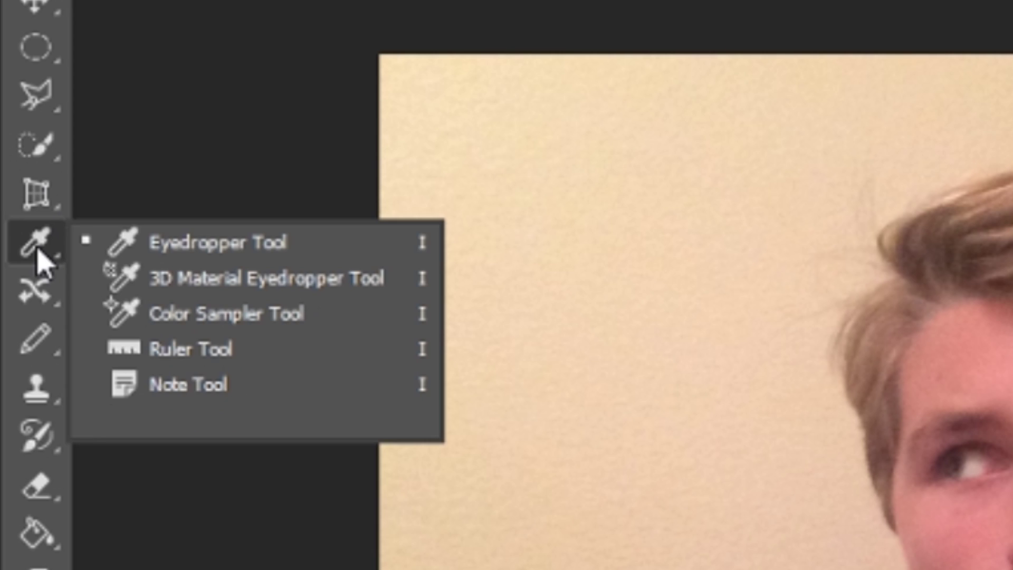
left_click(136, 252)
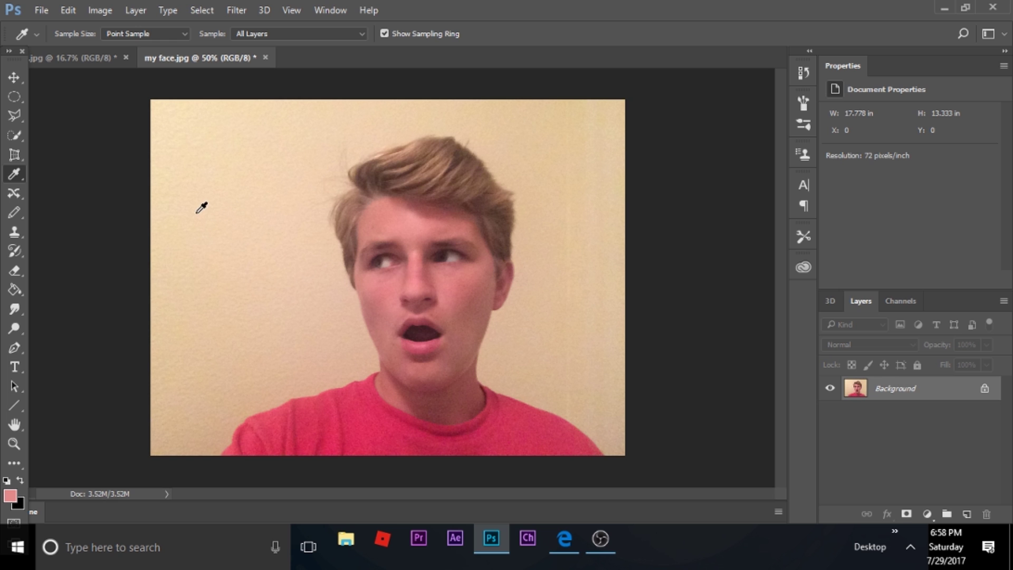
left_click_drag(192, 114, 448, 253)
right_click(445, 257)
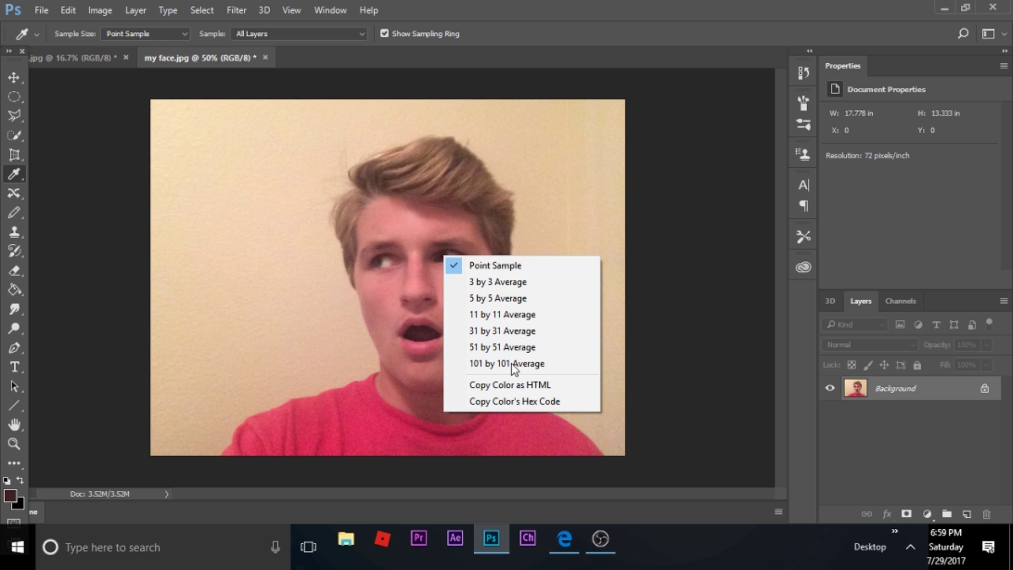
left_click(384, 208)
mouse_move(450, 206)
left_mouse_down()
mouse_move(412, 330)
mouse_move(427, 330)
mouse_move(441, 260)
mouse_move(485, 424)
mouse_move(362, 429)
mouse_move(435, 337)
mouse_move(416, 343)
mouse_move(422, 315)
mouse_move(400, 353)
mouse_move(430, 359)
mouse_move(441, 153)
mouse_move(318, 181)
mouse_move(401, 153)
mouse_move(442, 166)
mouse_move(429, 141)
mouse_move(402, 142)
mouse_move(416, 143)
left_mouse_up()
right_click(14, 193)
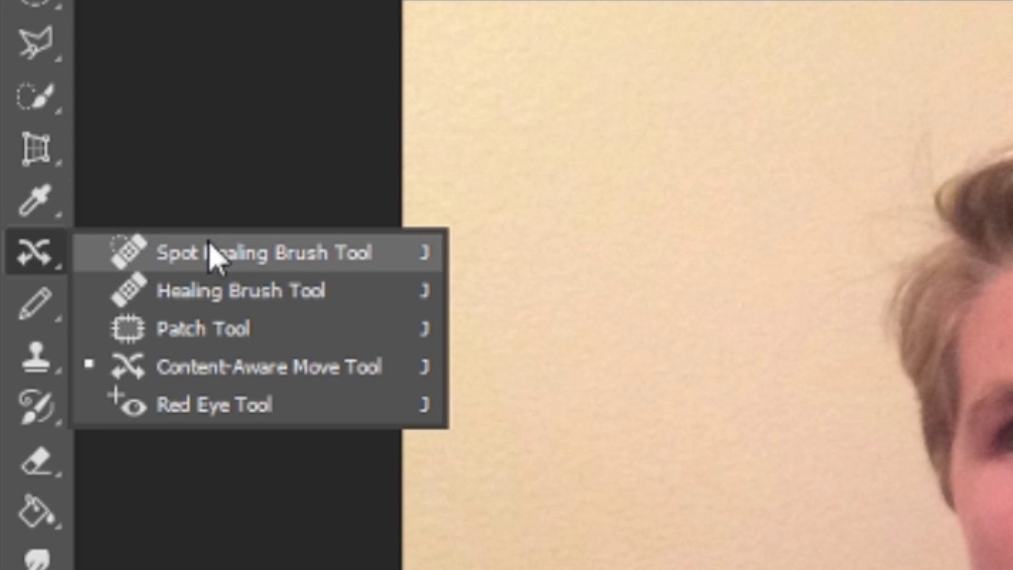
Step: Pick the Spot Healing Brush and zoom the face photo to 200%
left_click(211, 253)
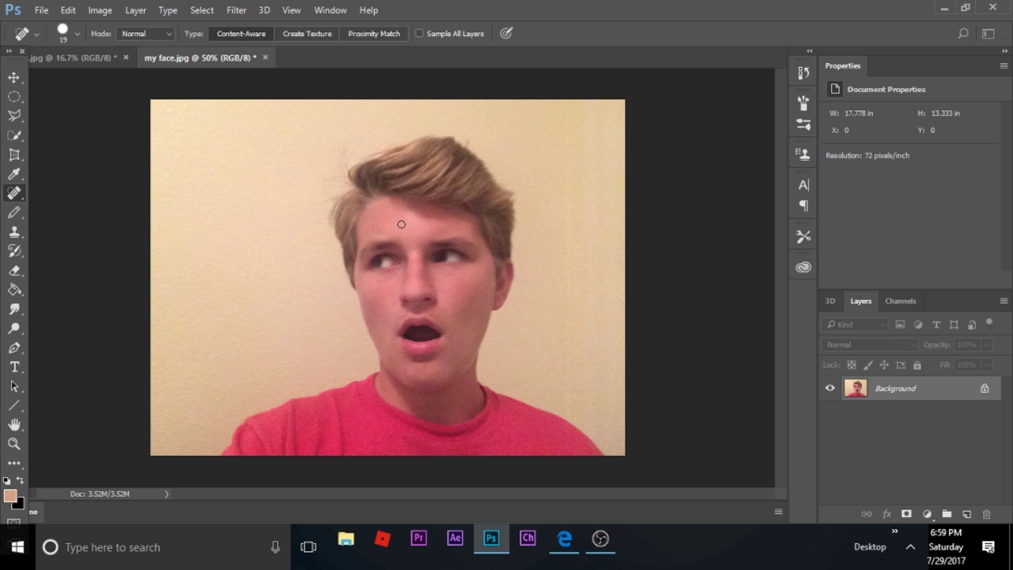
left_click(14, 444)
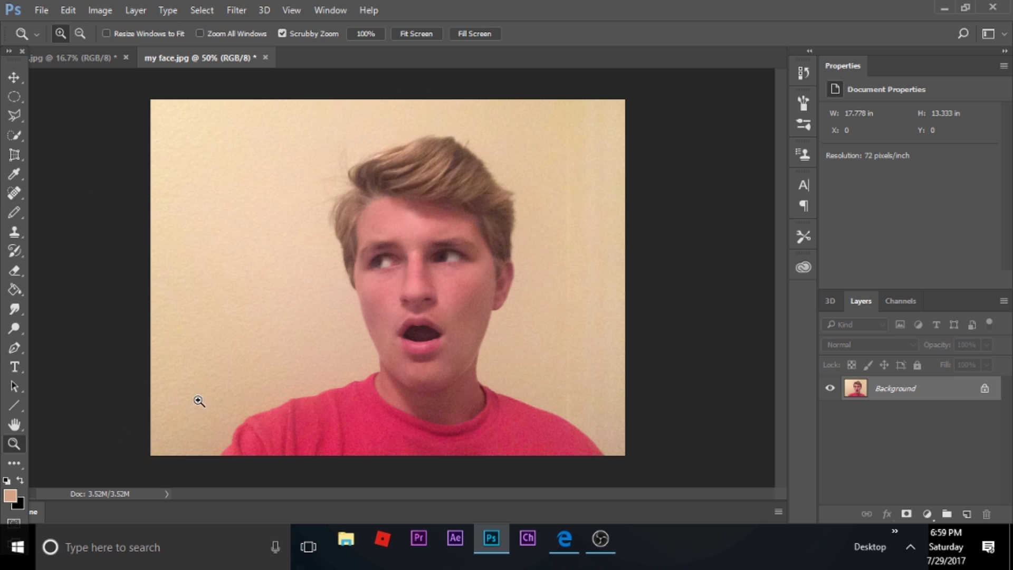
left_click(396, 213)
left_click(391, 210)
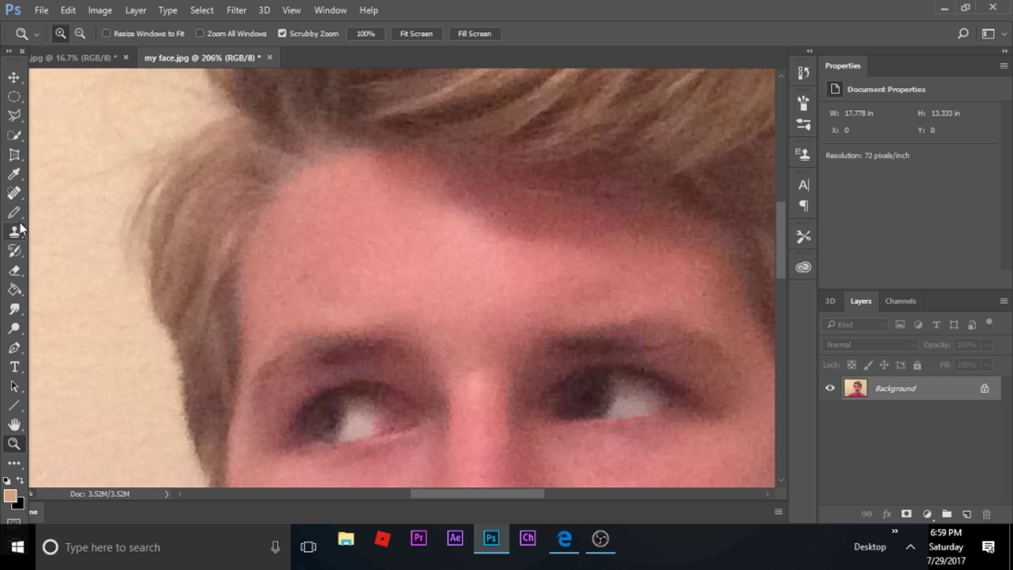
Step: Spot-heal small spots, the forehead crease and the skin near the left hairline
left_click_drag(14, 193, 62, 197)
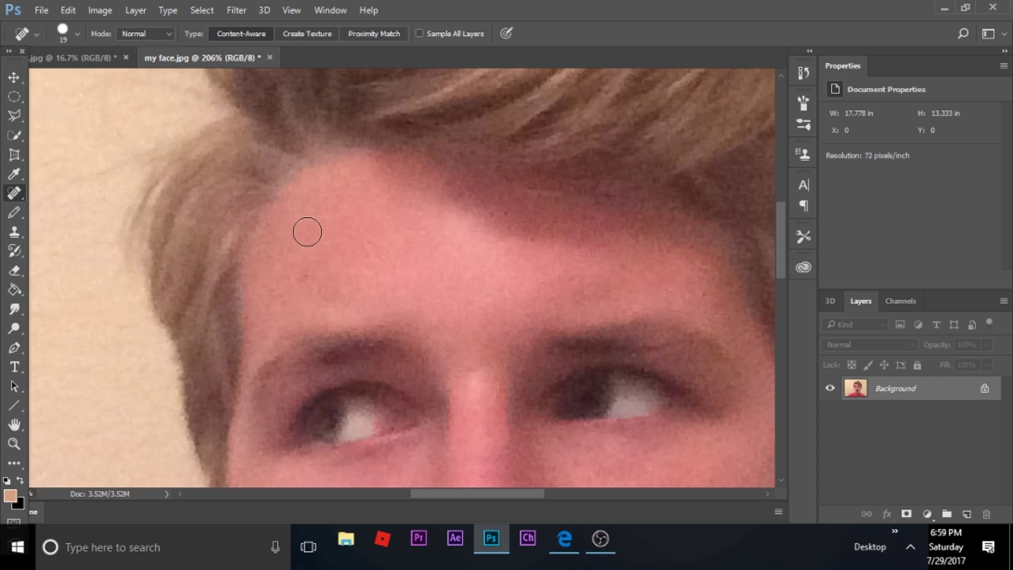
left_click_drag(370, 244, 393, 244)
mouse_move(424, 183)
left_mouse_down()
mouse_move(559, 240)
mouse_move(592, 266)
left_mouse_up()
mouse_move(470, 199)
left_mouse_down()
mouse_move(646, 237)
mouse_move(474, 227)
mouse_move(446, 212)
left_mouse_up()
mouse_move(589, 267)
left_mouse_down()
mouse_move(470, 250)
mouse_move(493, 232)
left_mouse_up()
mouse_move(580, 288)
left_mouse_down()
mouse_move(446, 264)
mouse_move(388, 221)
mouse_move(458, 237)
left_mouse_up()
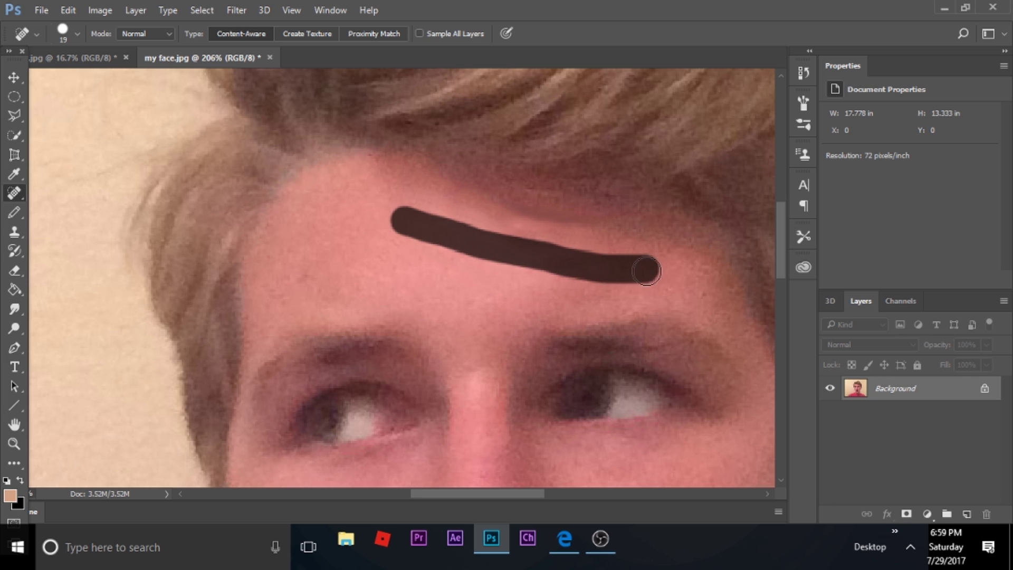
mouse_move(389, 187)
left_mouse_down()
mouse_move(315, 166)
mouse_move(272, 214)
left_mouse_up()
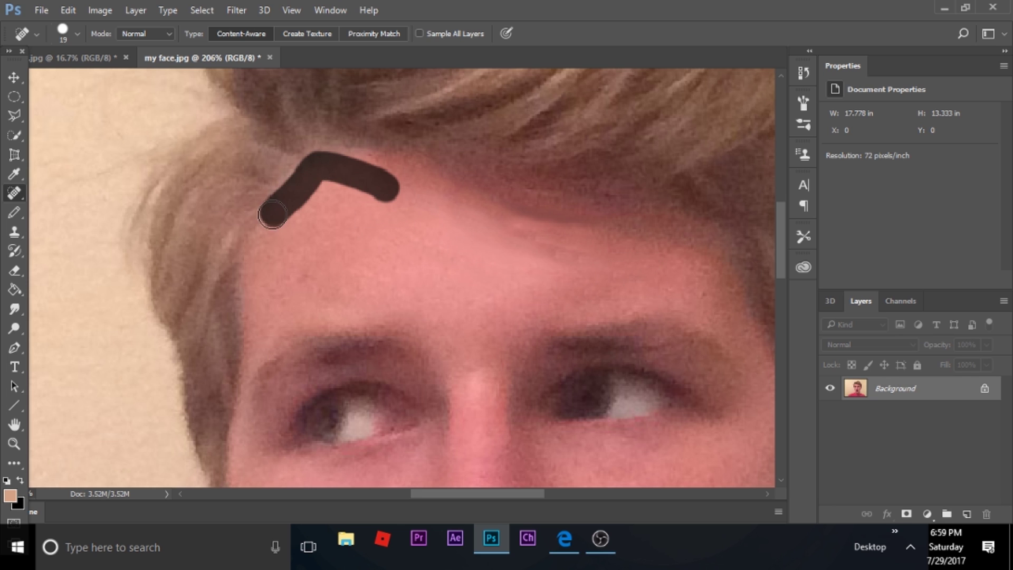
left_click_drag(369, 212, 240, 330)
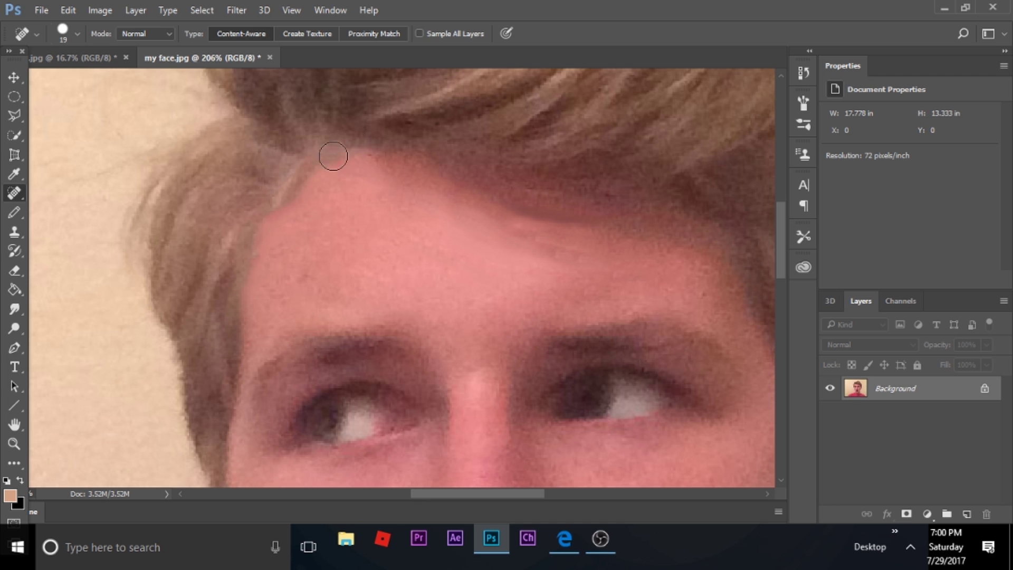
Step: Spot-heal along the hairline left to right and across the upper forehead
mouse_move(309, 136)
left_mouse_down()
mouse_move(549, 87)
mouse_move(636, 88)
left_mouse_up()
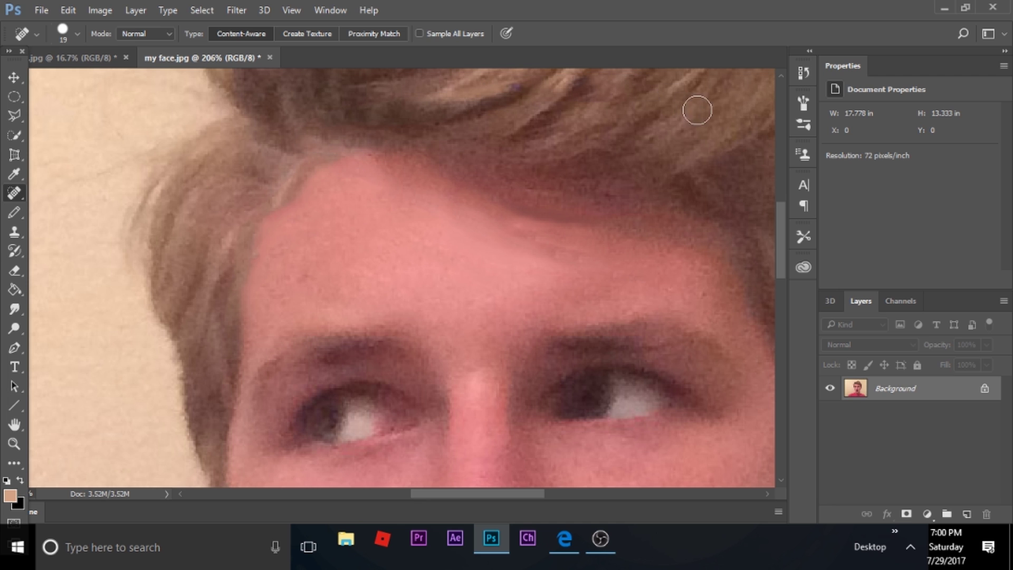
mouse_move(398, 143)
left_mouse_down()
mouse_move(596, 87)
mouse_move(695, 84)
left_mouse_up()
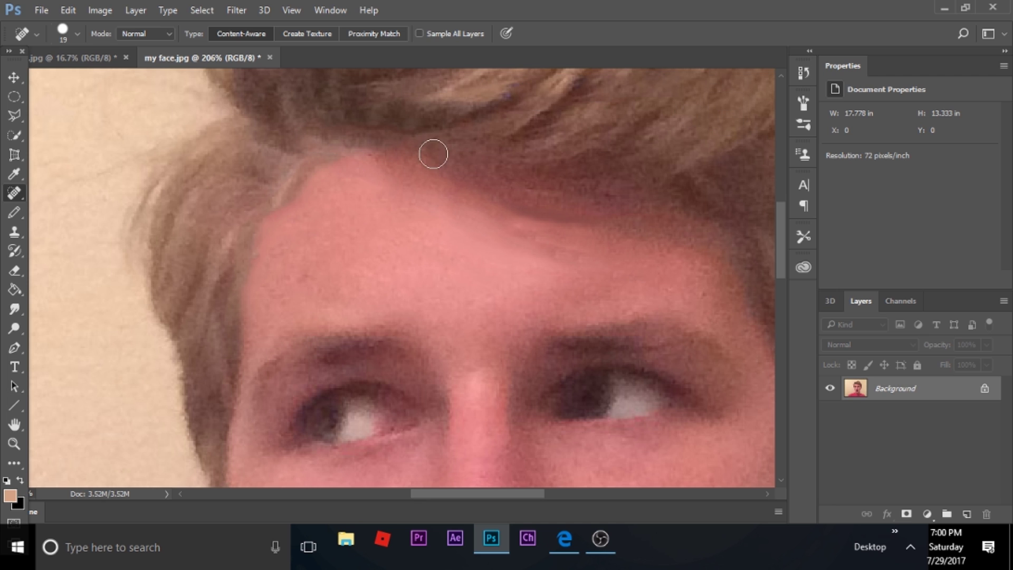
mouse_move(433, 154)
left_mouse_down()
mouse_move(695, 104)
mouse_move(753, 102)
left_mouse_up()
left_click_drag(436, 188, 719, 126)
mouse_move(436, 181)
left_mouse_down()
mouse_move(565, 184)
mouse_move(704, 214)
mouse_move(619, 238)
left_mouse_up()
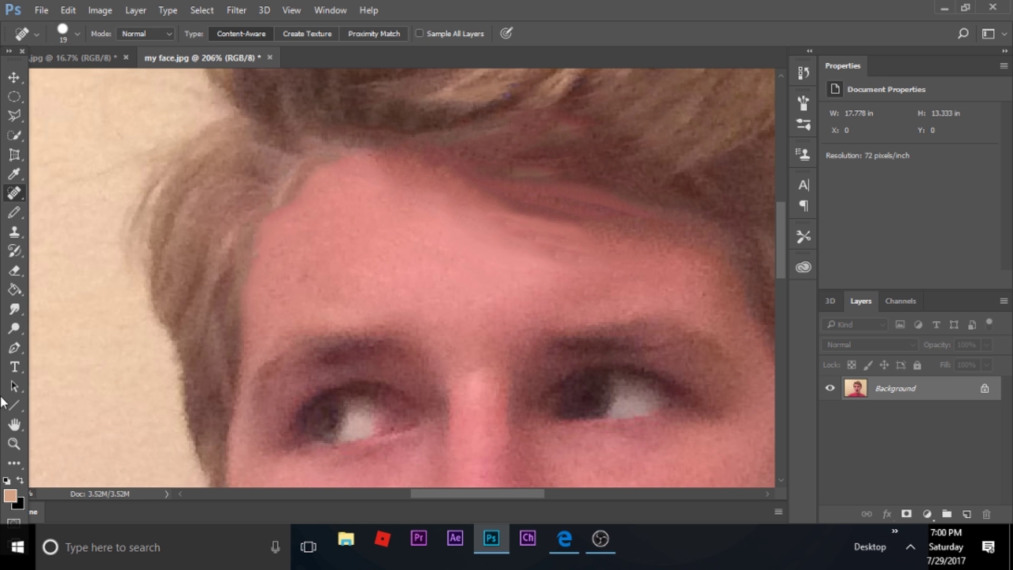
mouse_move(426, 213)
left_mouse_down()
mouse_move(655, 213)
mouse_move(758, 230)
left_mouse_up()
mouse_move(480, 209)
left_mouse_down()
mouse_move(723, 267)
mouse_move(757, 305)
mouse_move(736, 267)
mouse_move(630, 208)
mouse_move(642, 229)
left_mouse_up()
mouse_move(734, 243)
left_mouse_down()
mouse_move(563, 194)
mouse_move(482, 184)
mouse_move(599, 226)
mouse_move(479, 191)
left_mouse_up()
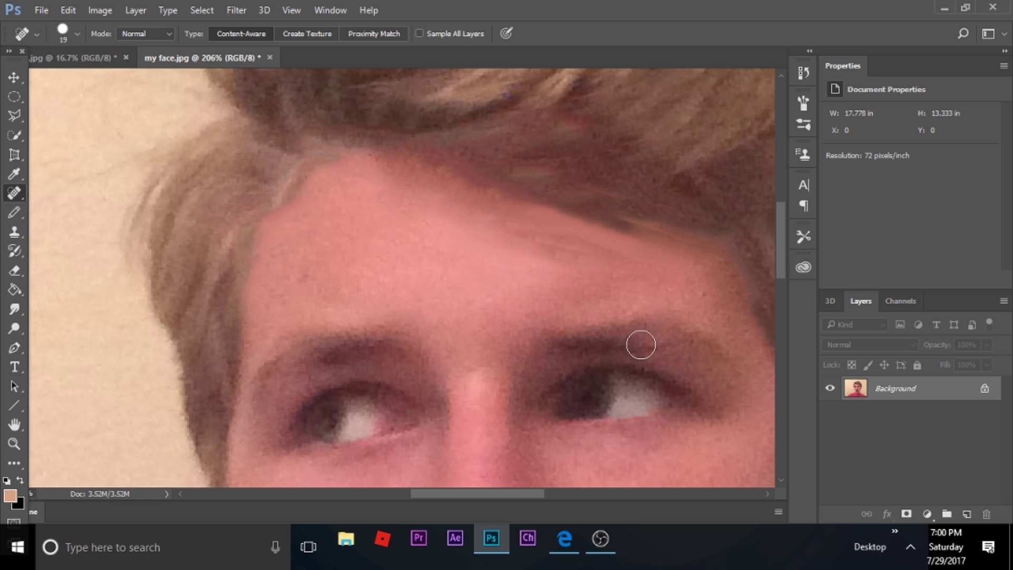
Step: With the Healing Brush, sample forehead skin and paint it over the wrinkle, mid-forehead and hairline
right_click(11, 199)
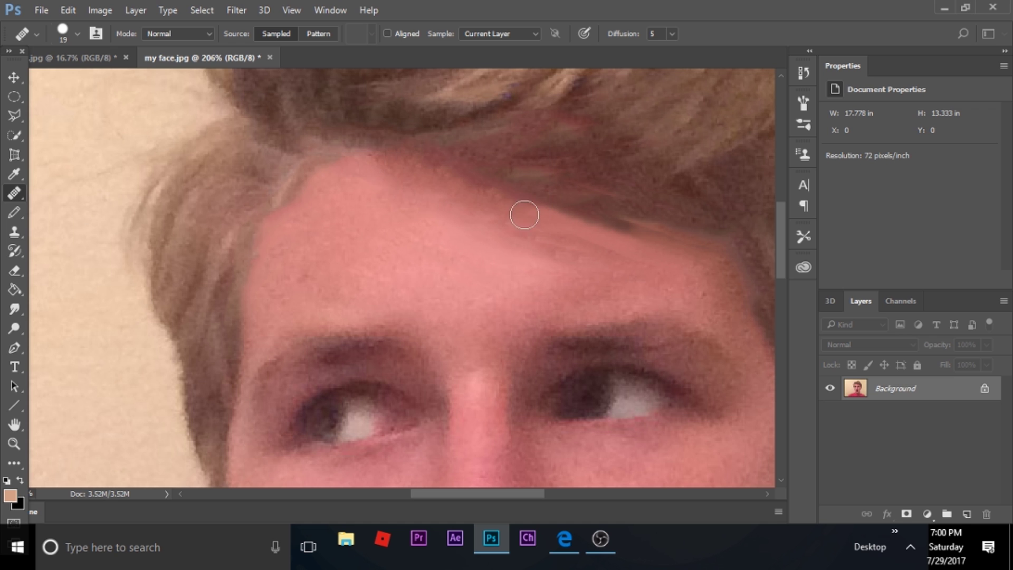
left_click(429, 214, "alt")
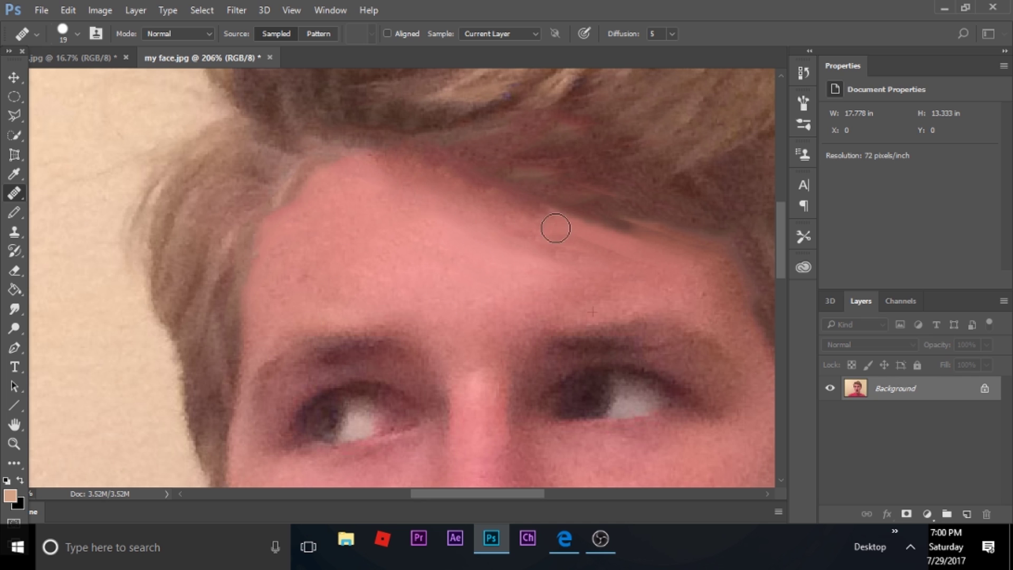
mouse_move(554, 229)
left_mouse_down()
mouse_move(686, 284)
mouse_move(557, 251)
mouse_move(675, 279)
mouse_move(553, 239)
mouse_move(647, 270)
mouse_move(629, 257)
mouse_move(590, 277)
left_mouse_up()
mouse_move(420, 176)
left_mouse_down()
mouse_move(366, 165)
mouse_move(454, 181)
left_mouse_up()
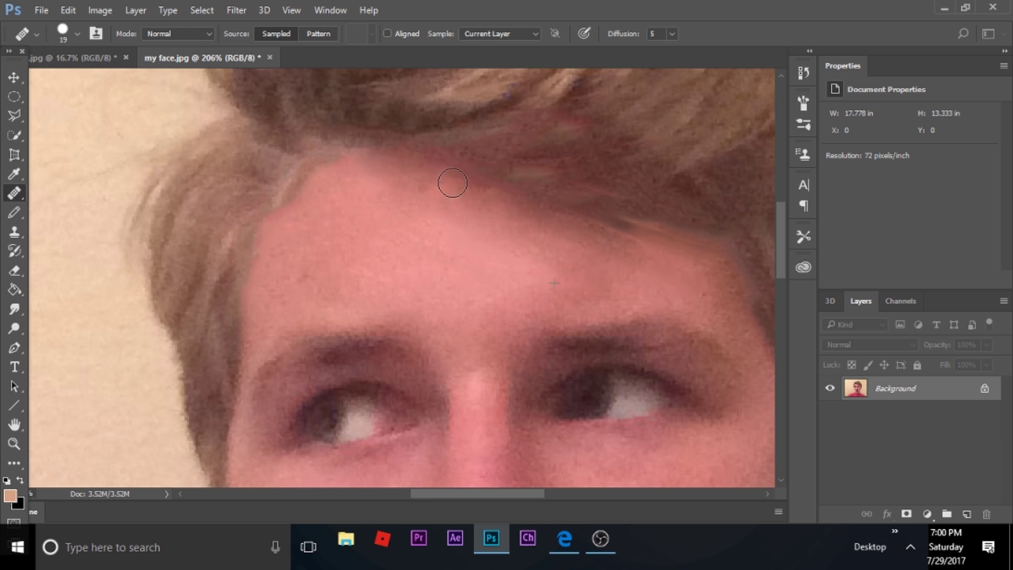
mouse_move(382, 179)
left_mouse_down()
mouse_move(494, 212)
mouse_move(359, 160)
mouse_move(437, 165)
mouse_move(531, 196)
mouse_move(587, 218)
mouse_move(413, 178)
mouse_move(539, 212)
mouse_move(541, 224)
mouse_move(430, 192)
mouse_move(633, 253)
mouse_move(536, 223)
mouse_move(627, 230)
mouse_move(702, 250)
mouse_move(529, 228)
mouse_move(194, 262)
mouse_move(590, 200)
mouse_move(338, 399)
mouse_move(83, 459)
mouse_move(418, 197)
mouse_move(389, 195)
mouse_move(107, 280)
mouse_move(145, 332)
mouse_move(501, 229)
mouse_move(542, 238)
mouse_move(484, 341)
mouse_move(759, 259)
mouse_move(509, 234)
mouse_move(280, 249)
mouse_move(536, 175)
mouse_move(511, 231)
mouse_move(279, 332)
mouse_move(338, 341)
mouse_move(619, 259)
mouse_move(525, 287)
mouse_move(568, 304)
left_mouse_up()
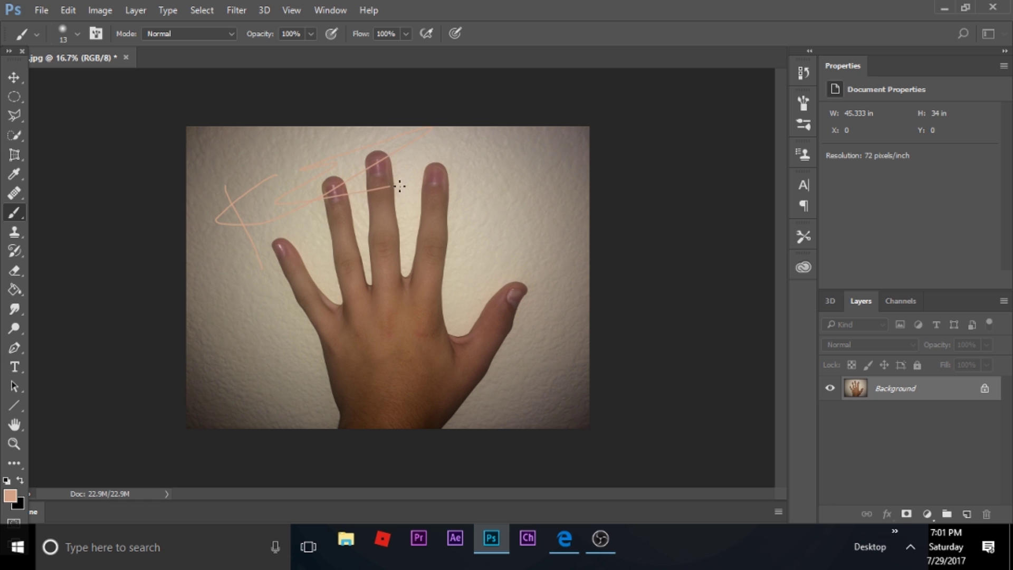
Step: Scribble peach over the fingers, undo it, then Magic-Erase the central wall
mouse_move(399, 185)
left_mouse_down()
mouse_move(304, 231)
mouse_move(410, 198)
mouse_move(440, 168)
mouse_move(401, 243)
mouse_move(347, 253)
mouse_move(550, 224)
mouse_move(313, 317)
mouse_move(414, 334)
mouse_move(474, 301)
left_mouse_up()
key("ctrl+z")
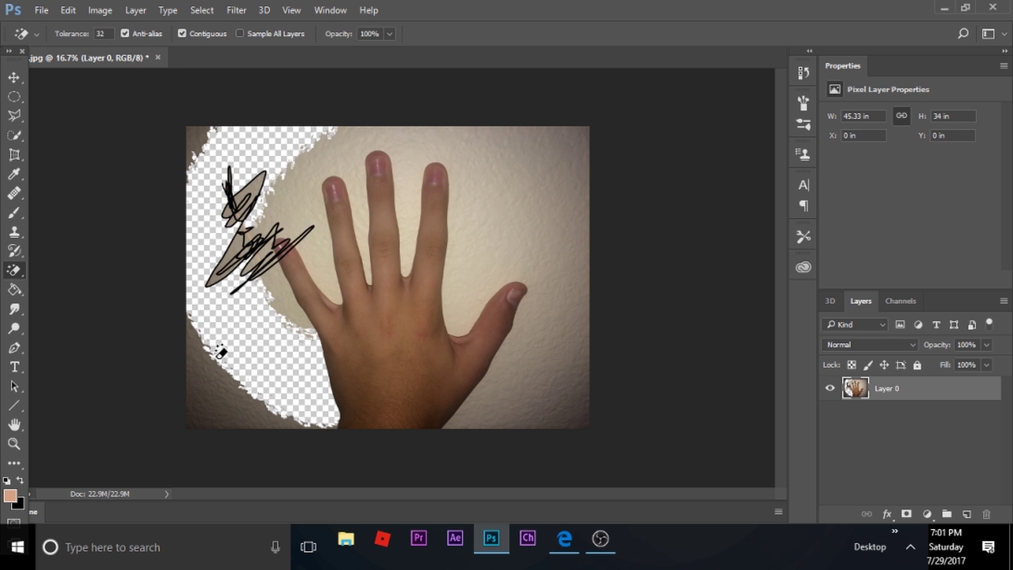
left_click(346, 199)
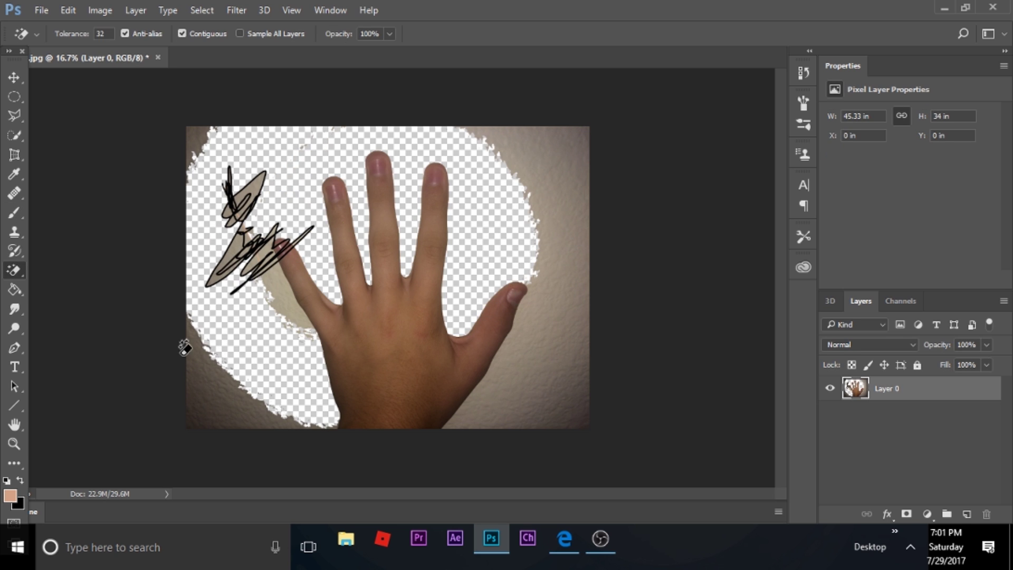
Step: Magic-Erase the black scribbles plus the lower-left, right and lower-right wall regions
left_click(231, 253)
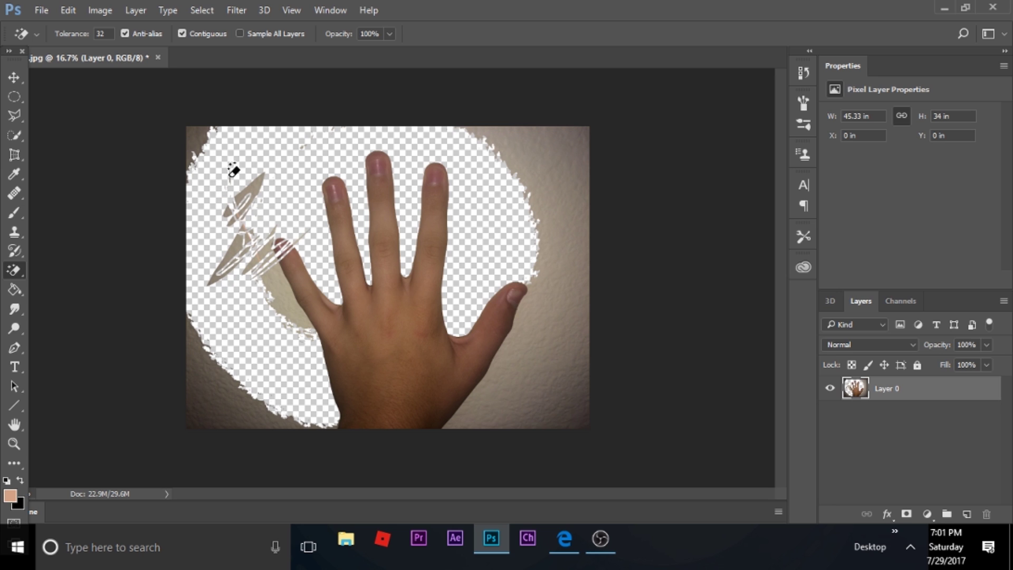
left_click(204, 417)
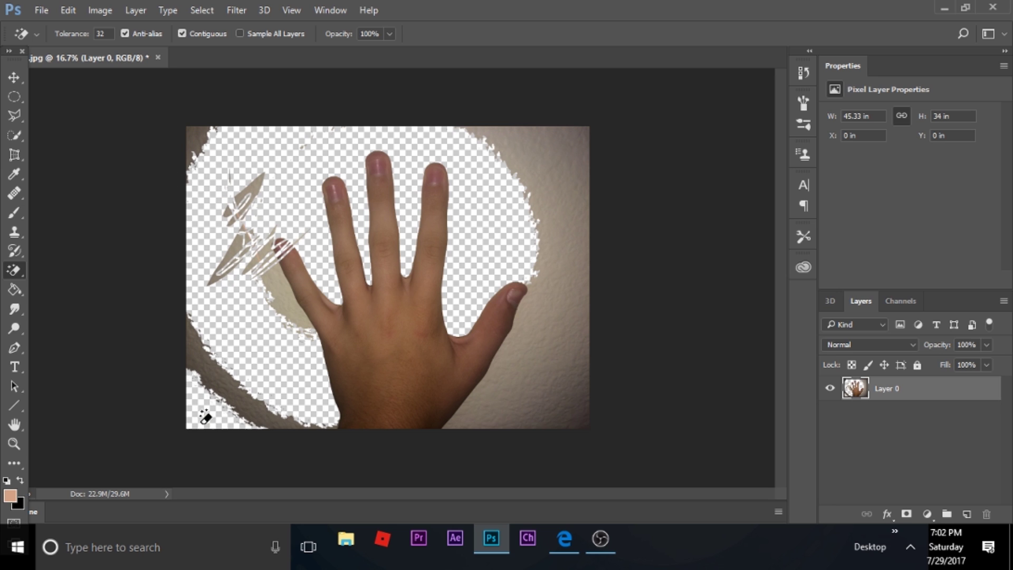
left_click(235, 394)
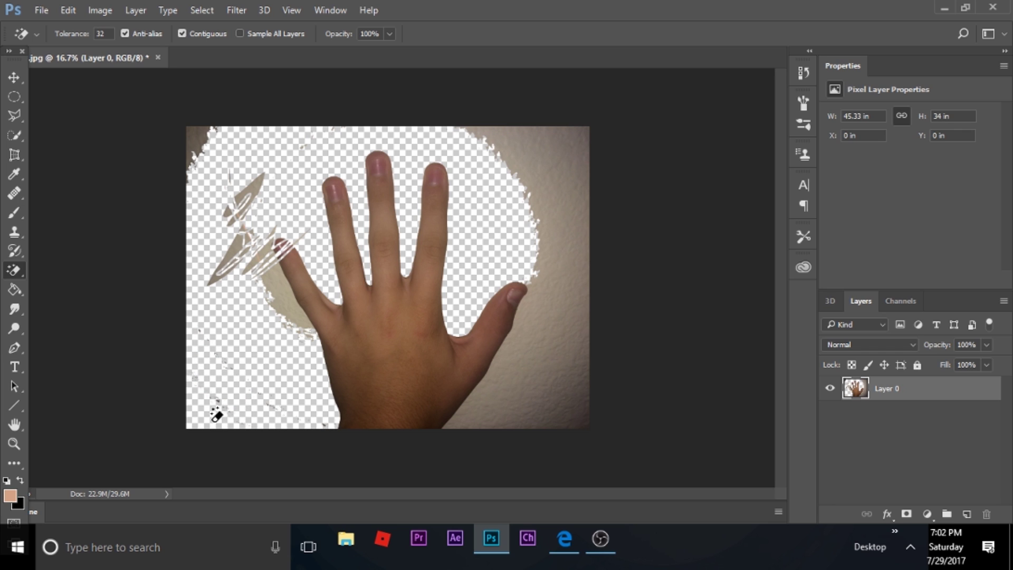
left_click(534, 404)
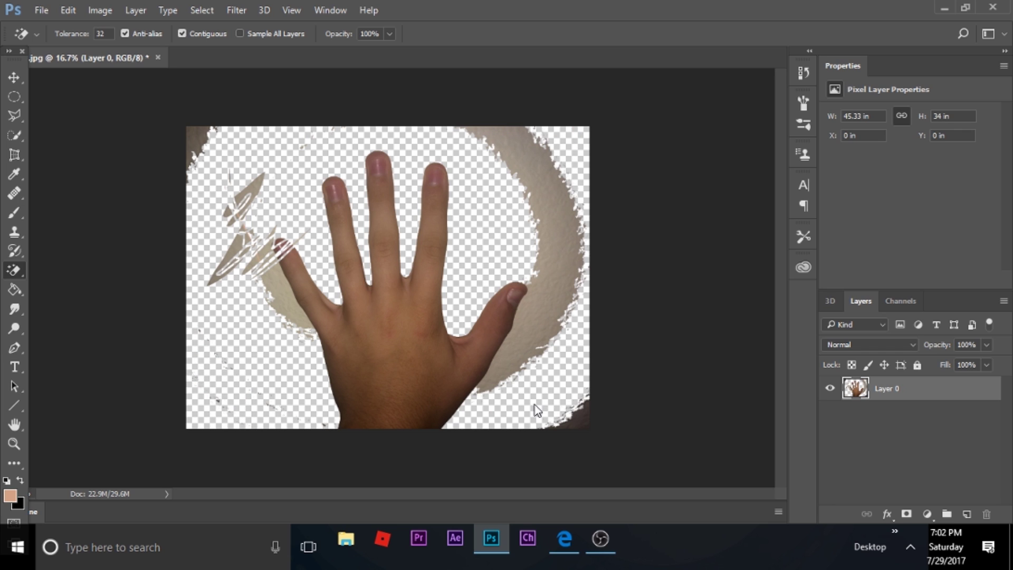
left_click(543, 344)
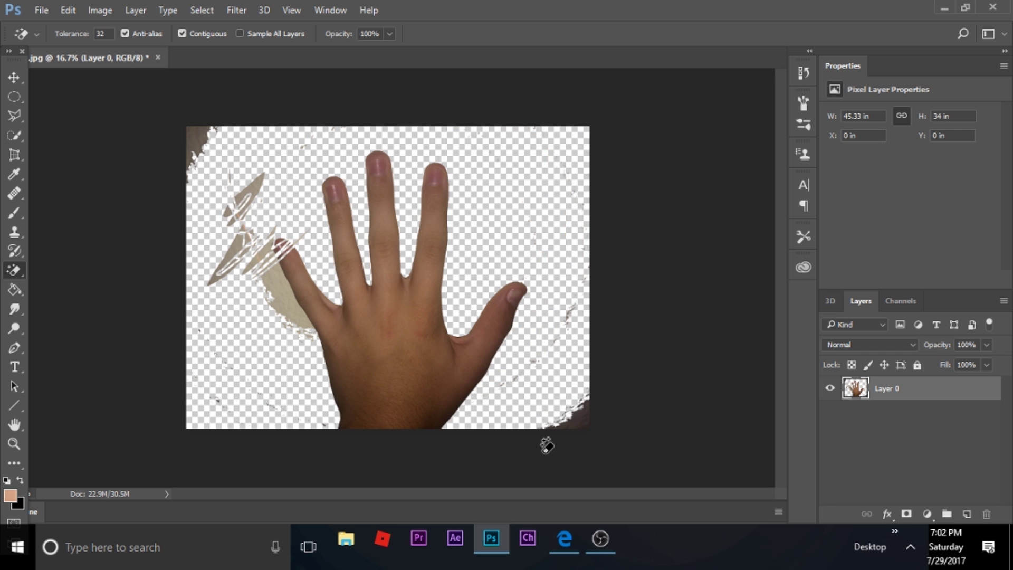
left_click(581, 422)
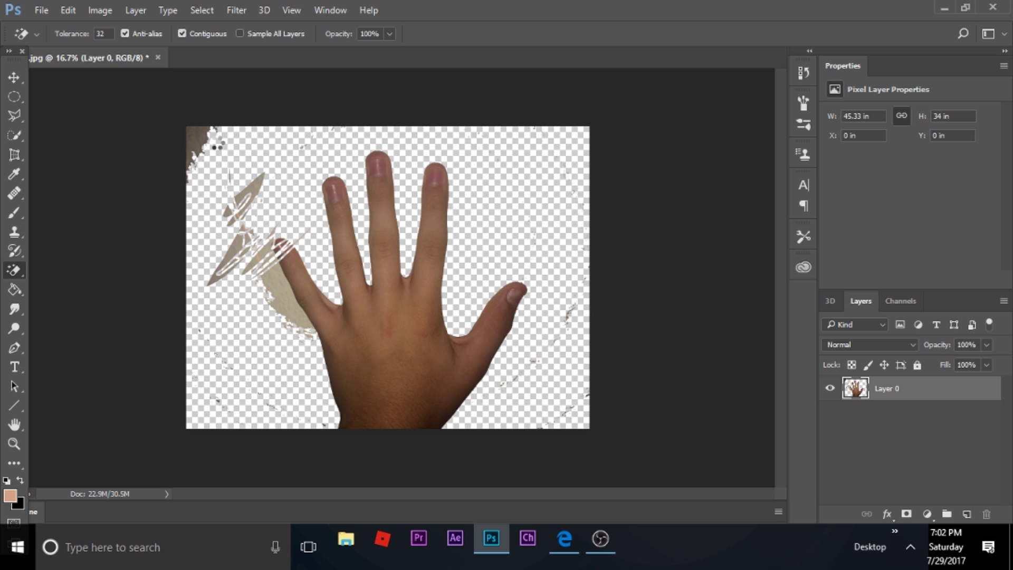
Step: With the Paint Bucket, fill the wall regions and grey top-right corner with peach
key("F12")
right_click(14, 289)
left_click(52, 287)
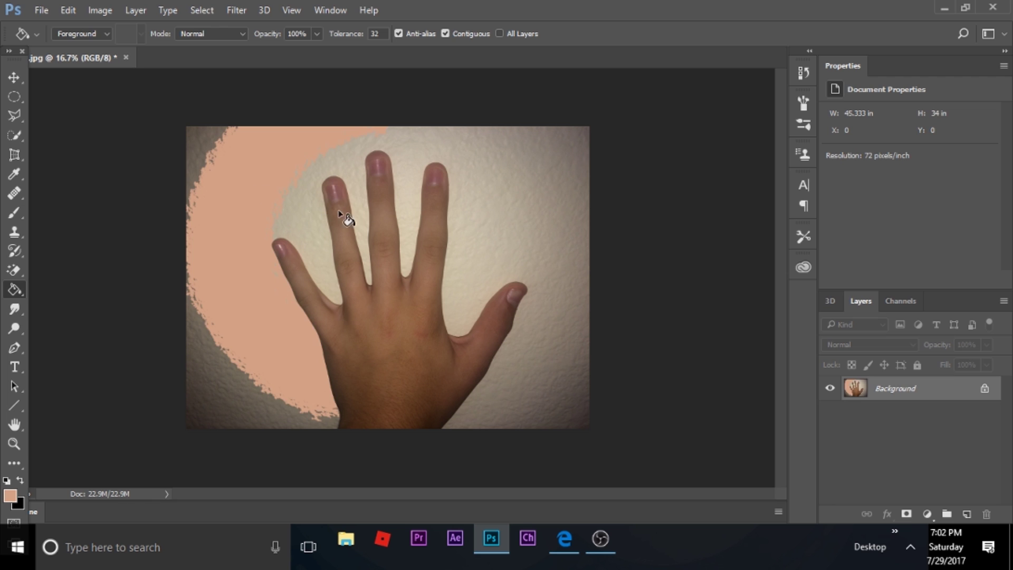
left_click(198, 135)
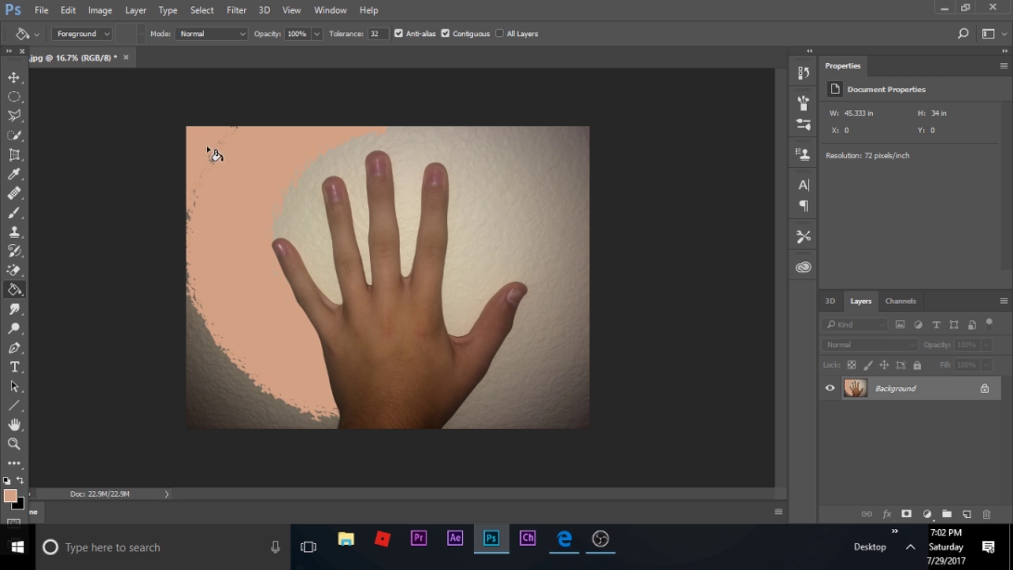
left_click(215, 375)
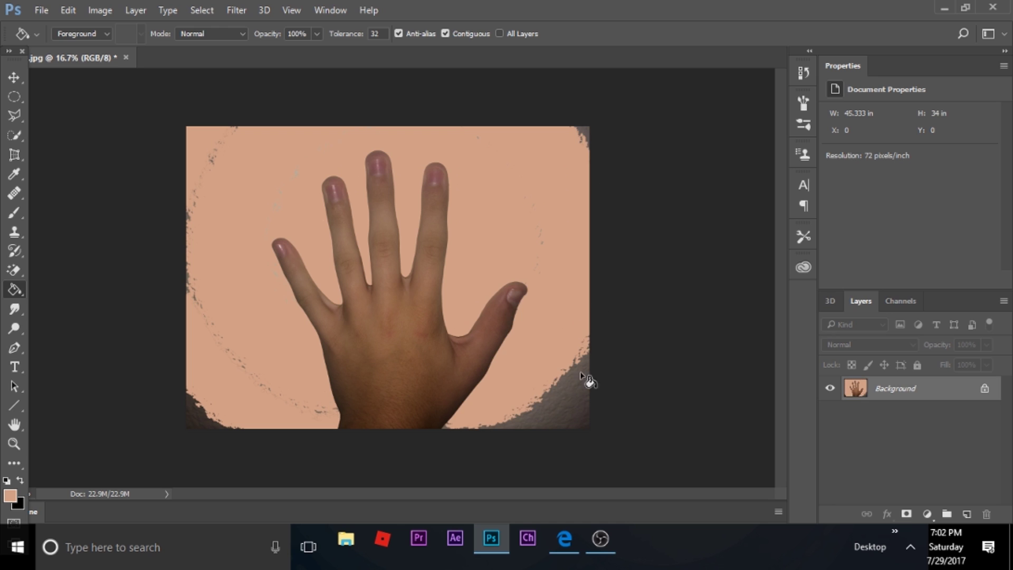
left_click(560, 410)
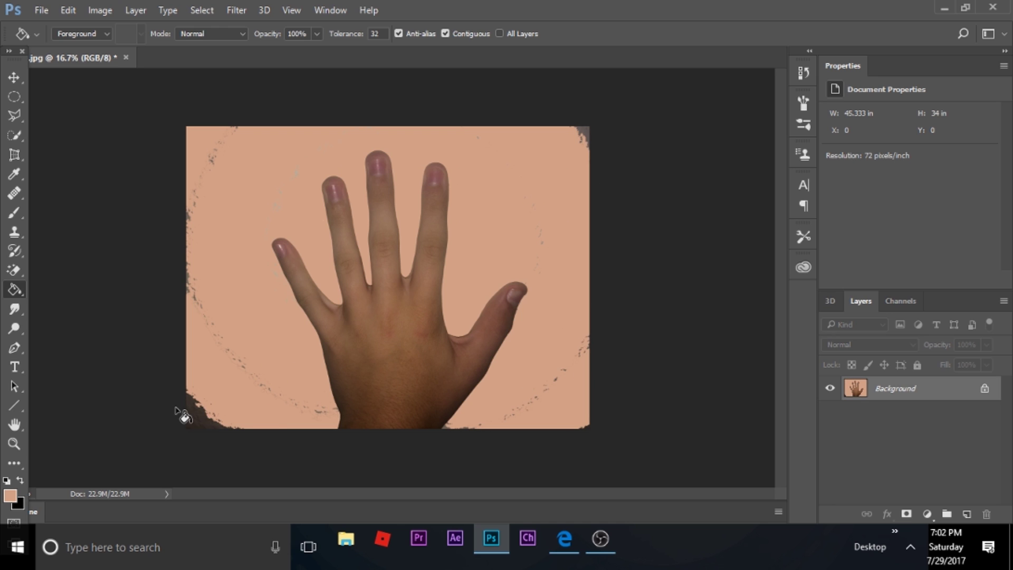
left_click(203, 418)
left_click(588, 133)
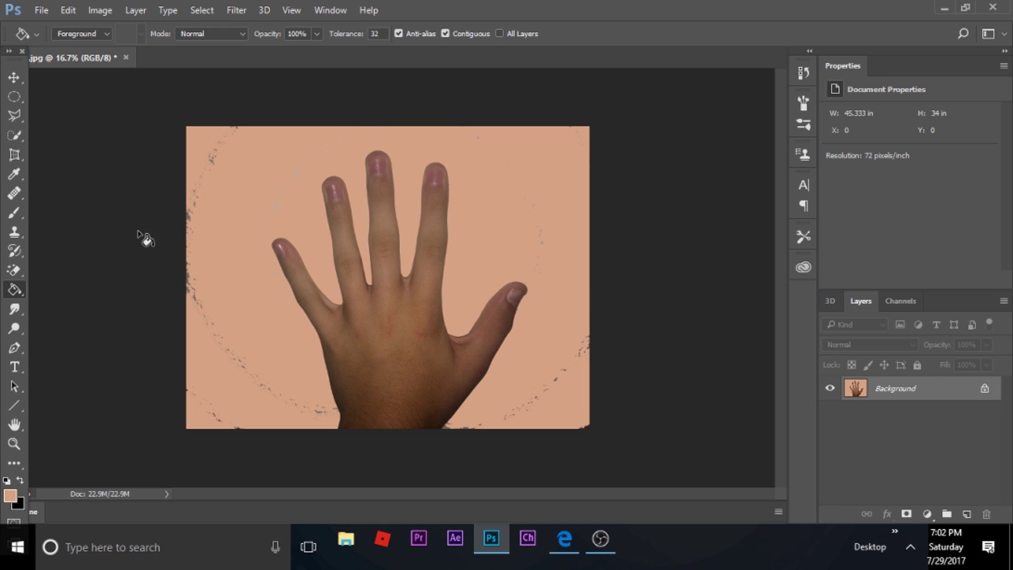
Step: Switch the fill source to Pattern and try the yellow and diagonal-line patterns
right_click(19, 288)
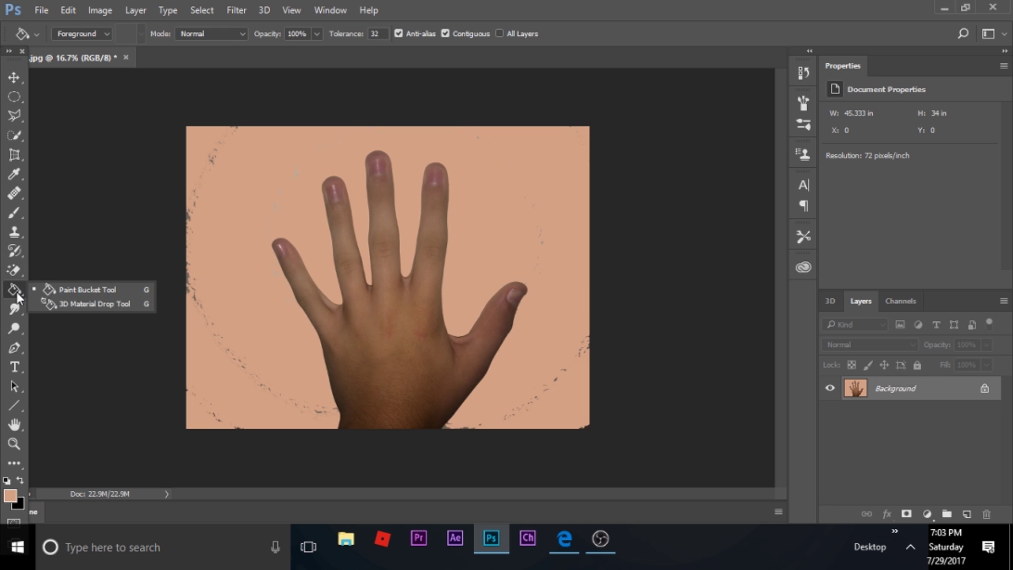
left_click(38, 34)
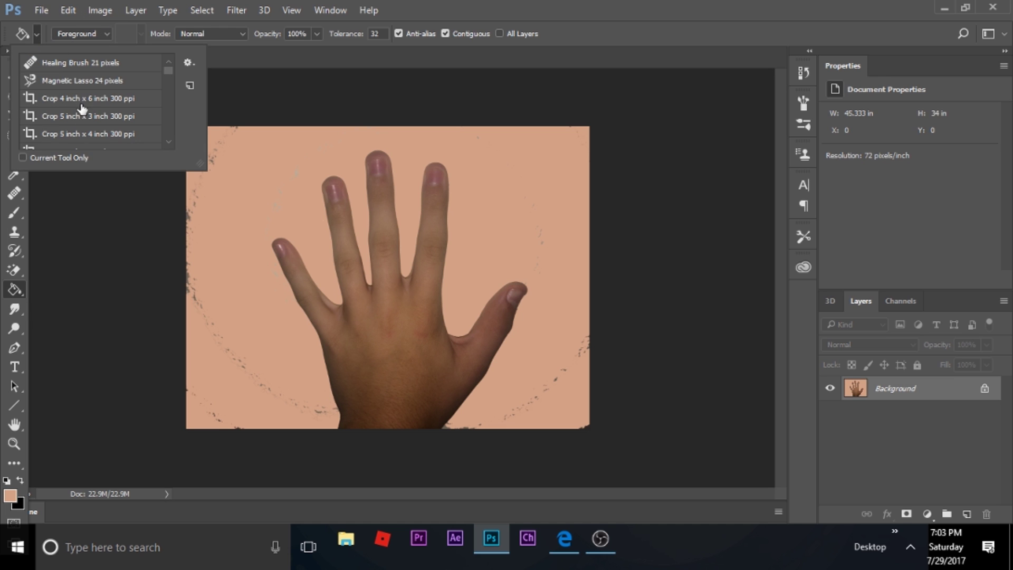
mouse_move(172, 68)
left_mouse_down()
mouse_move(168, 127)
mouse_move(168, 66)
left_mouse_up()
left_click(100, 38)
left_click(100, 38)
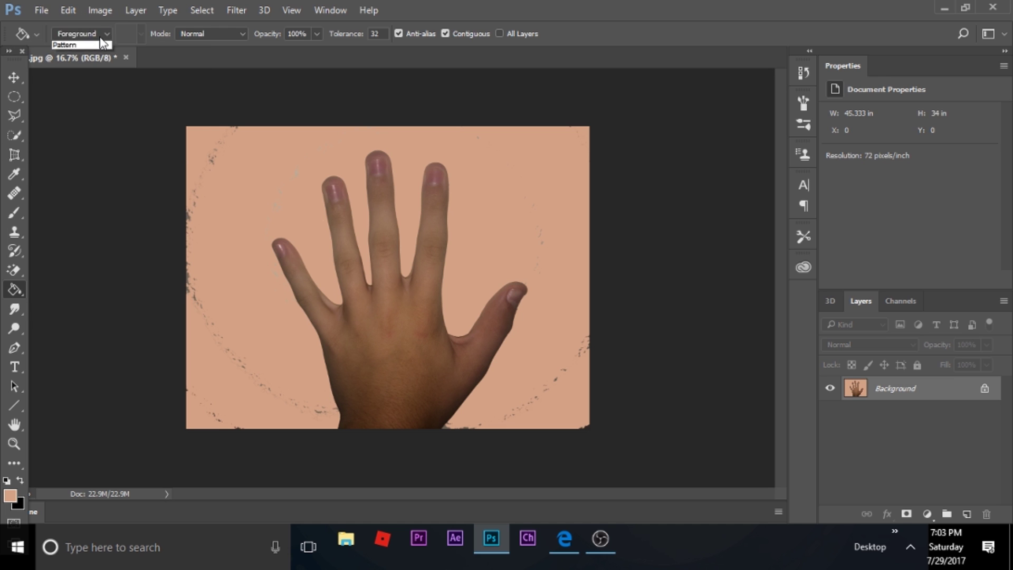
left_click(106, 33)
left_click(108, 32)
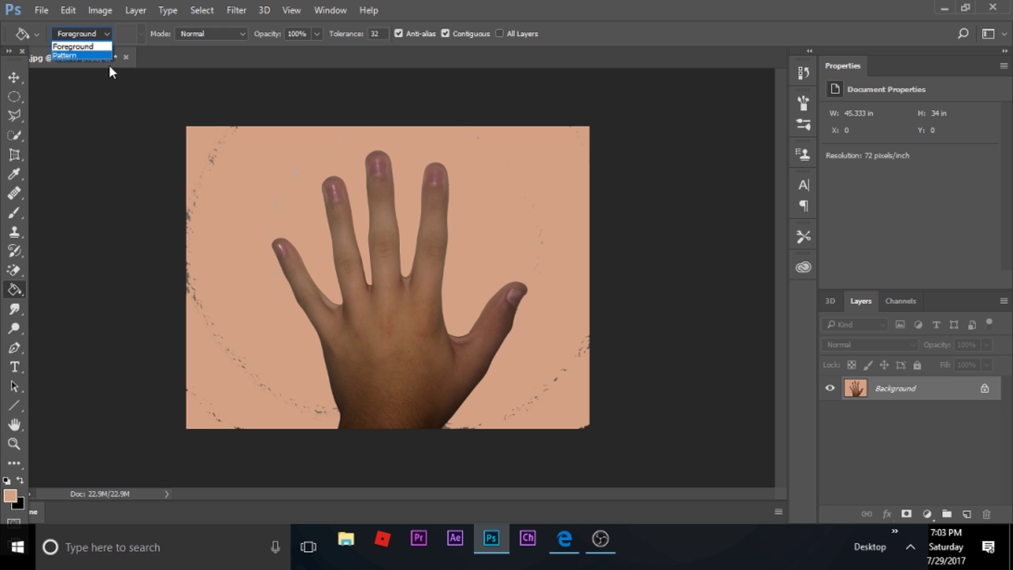
left_click(99, 53)
left_click(141, 33)
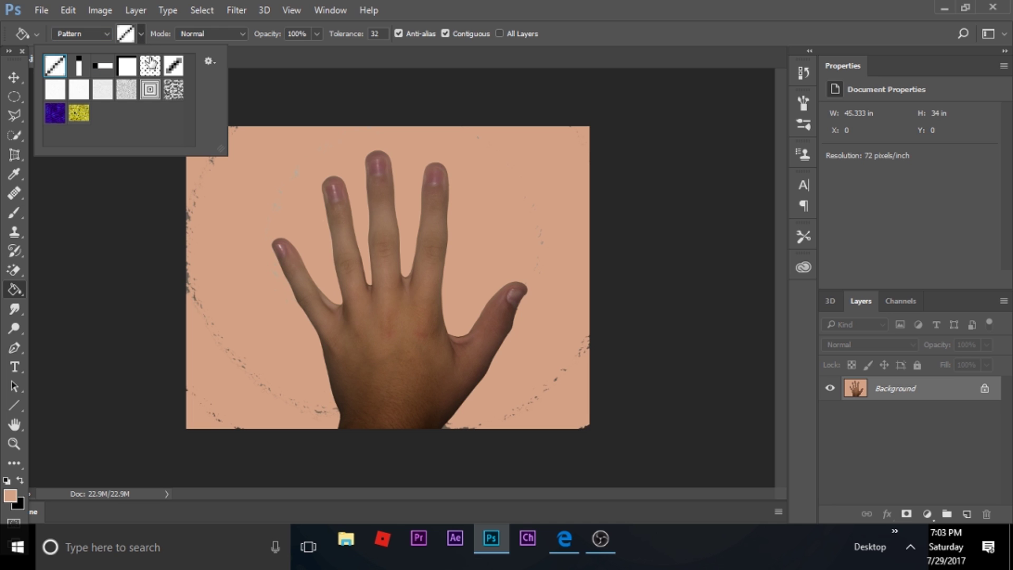
left_click(173, 65)
left_click(79, 113)
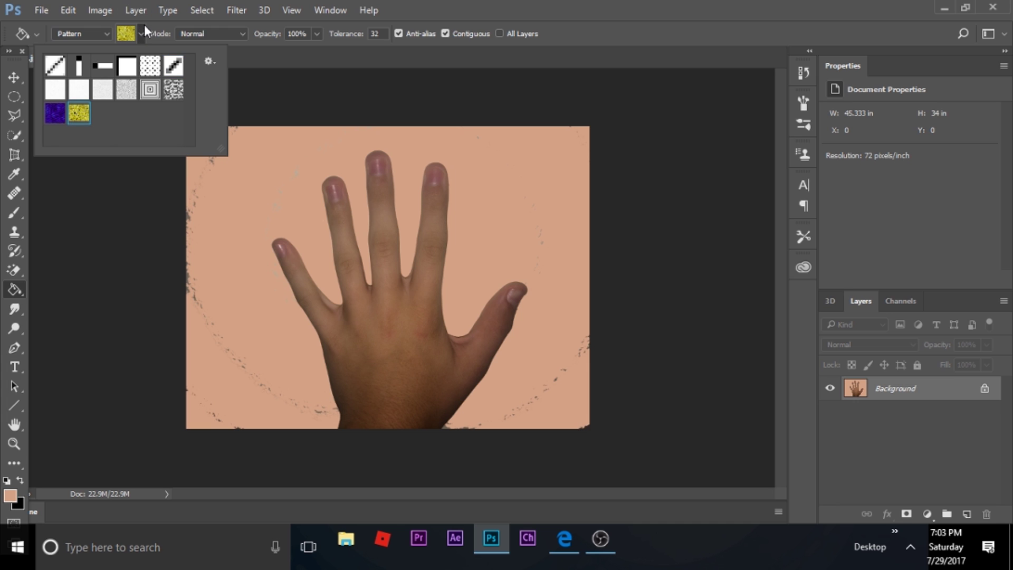
left_click(144, 31)
left_click(144, 30)
left_click(55, 66)
Step: Reset the bucket fill to Foreground, Normal mode and 100% opacity
left_click(106, 33)
left_click(95, 45)
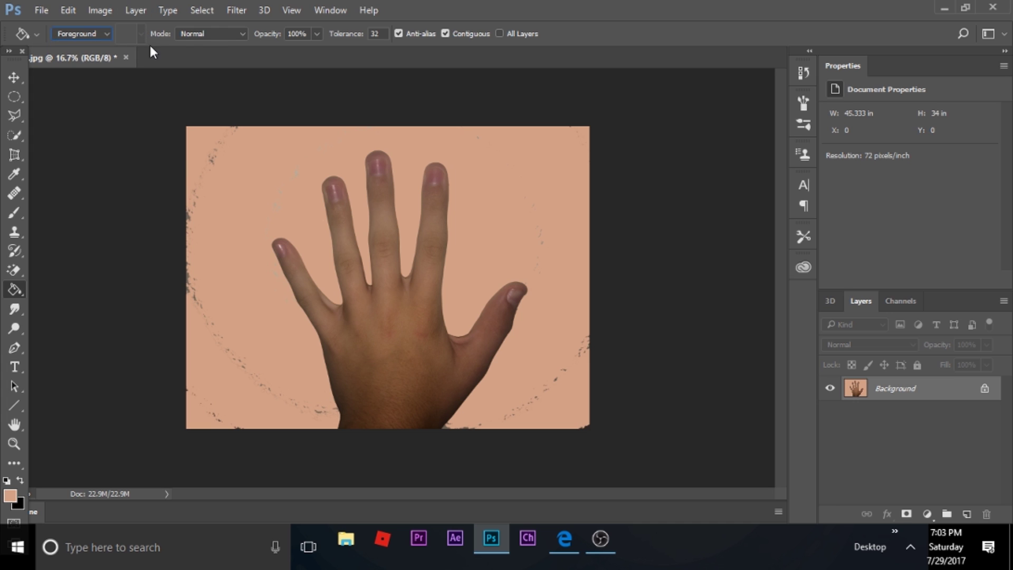
left_click(216, 34)
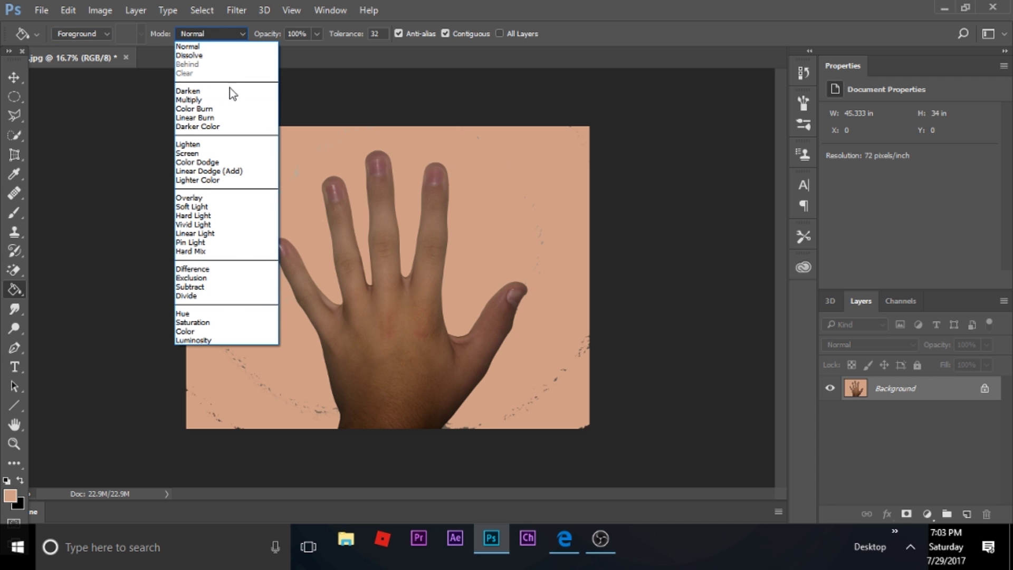
left_click(241, 35)
left_click(318, 35)
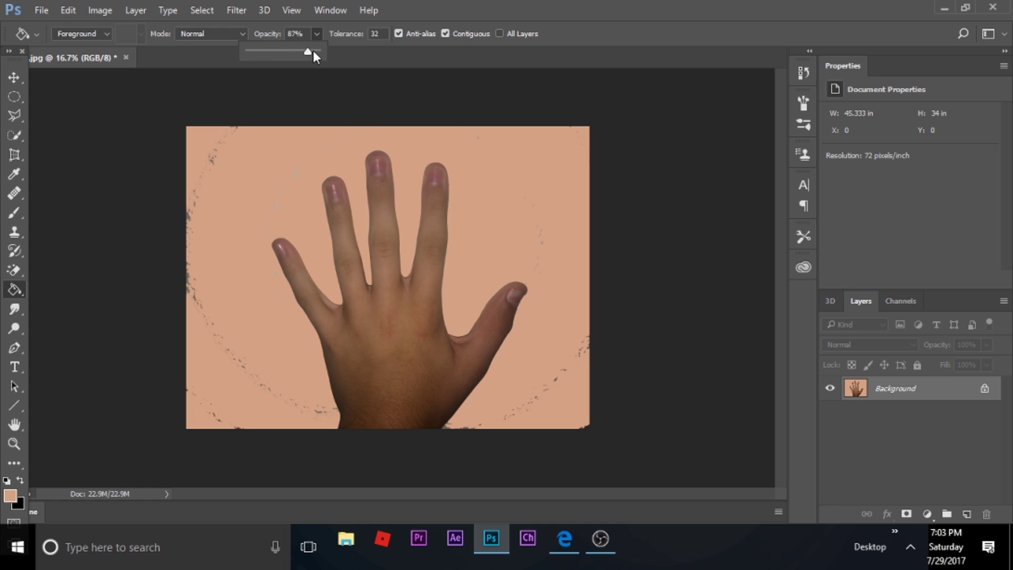
left_click(324, 42)
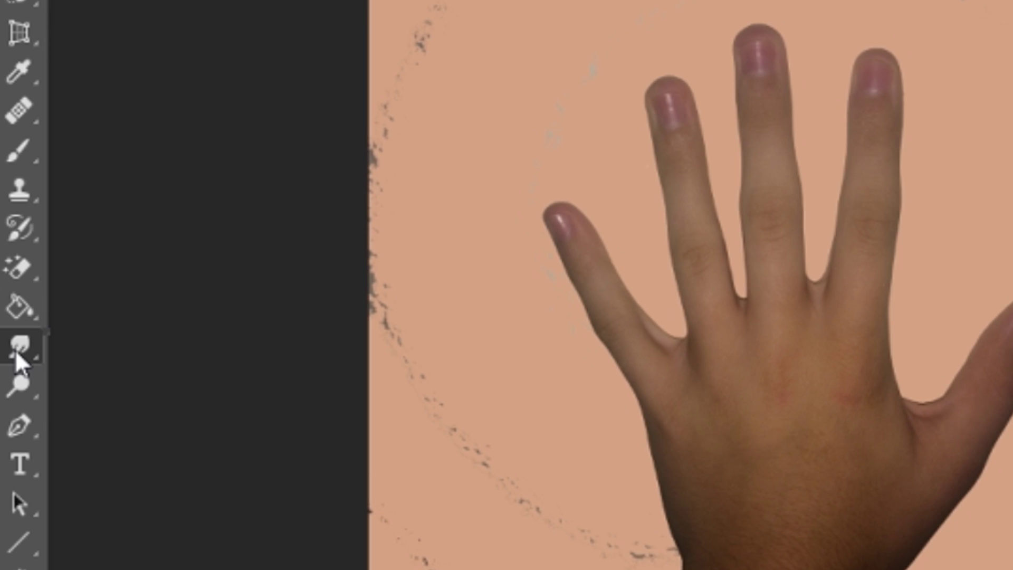
Step: Try the Blur Tool, then switch to the Sharpen Tool
right_click(14, 313)
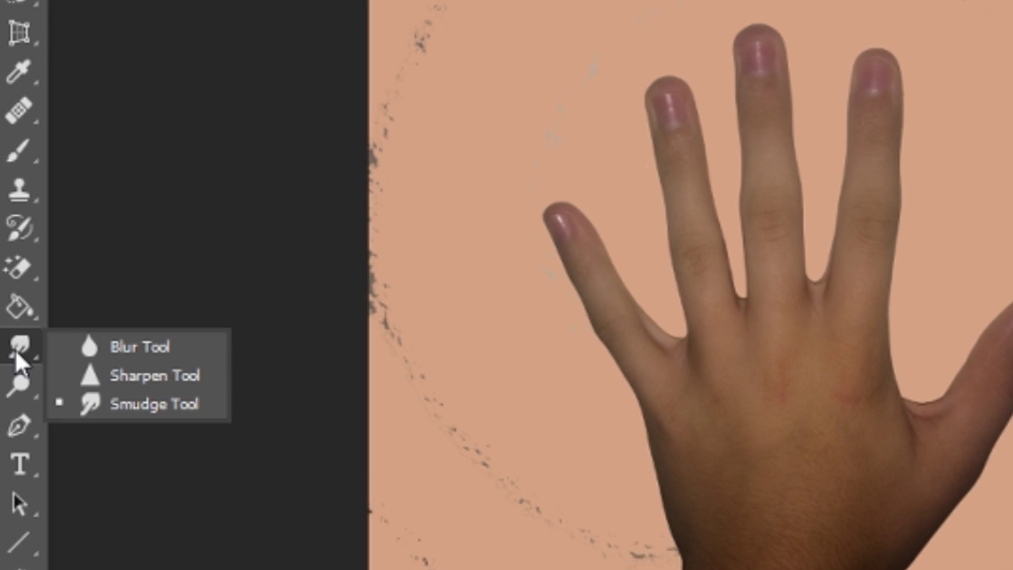
left_click(99, 348)
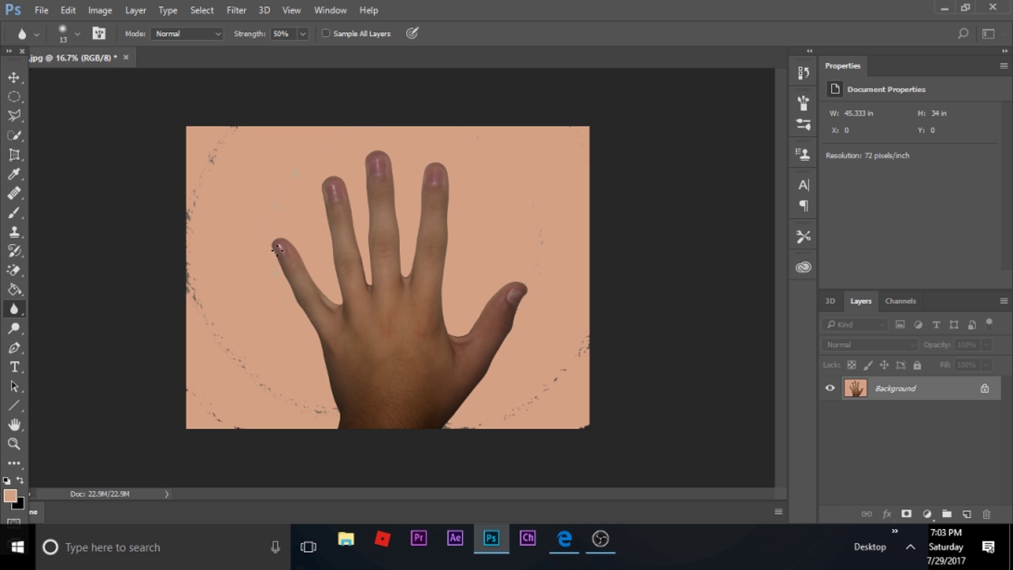
key("shift+r")
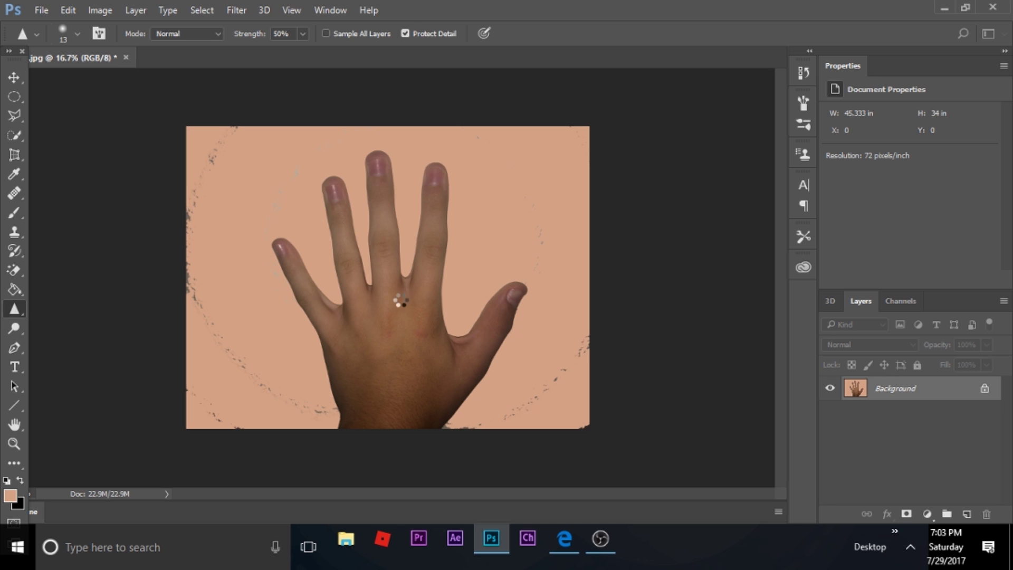
right_click(14, 306)
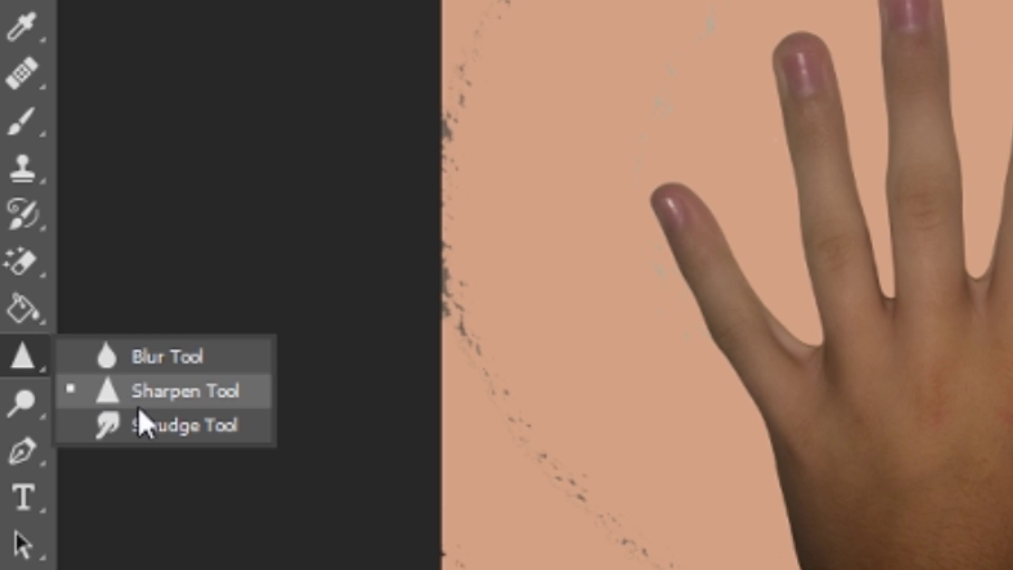
key("Escape")
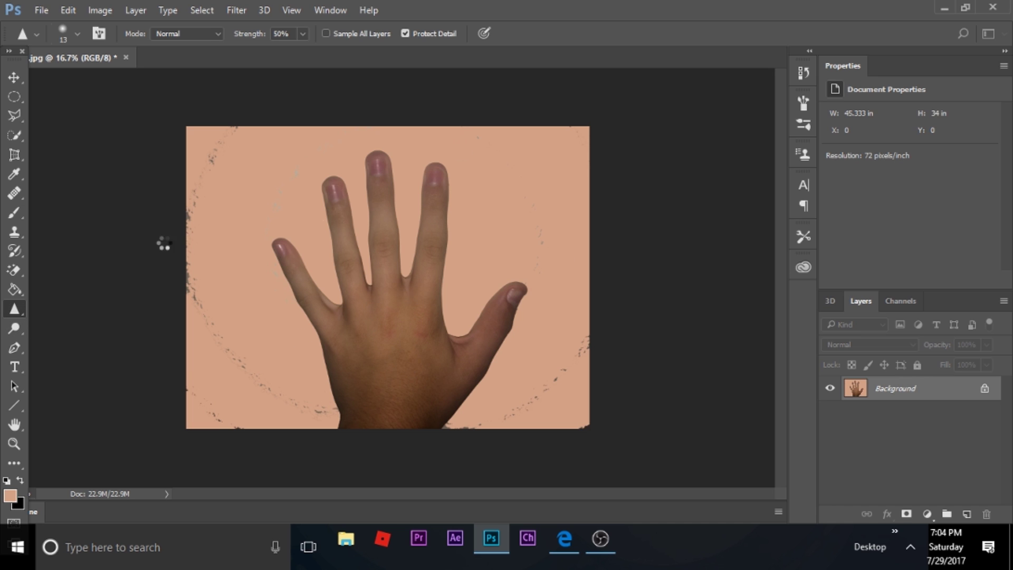
Step: Dodge the background left of the hand, burn a band across the wrist, then dodge it lighter
key("o")
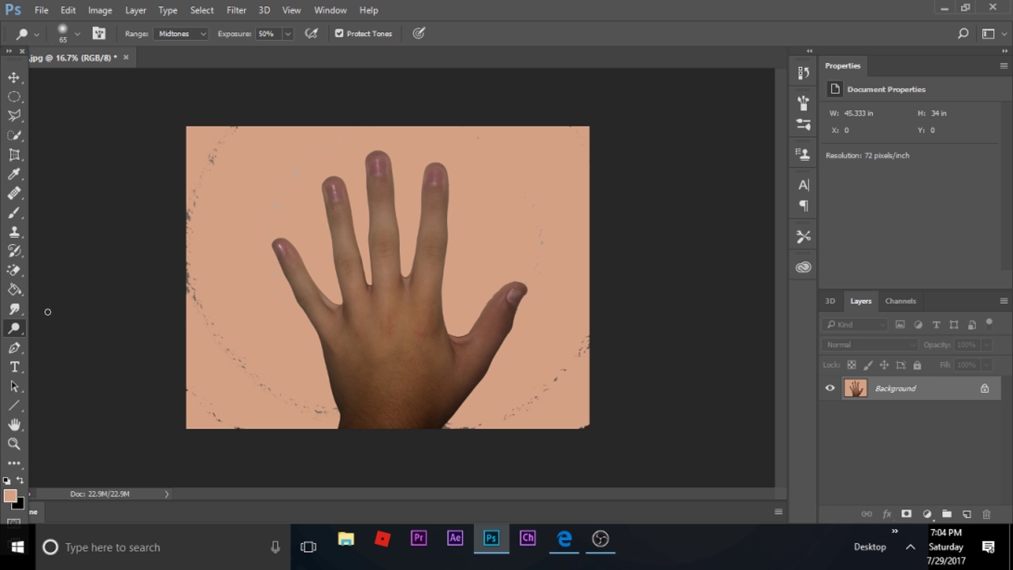
left_click_drag(232, 279, 248, 238)
right_click(14, 328)
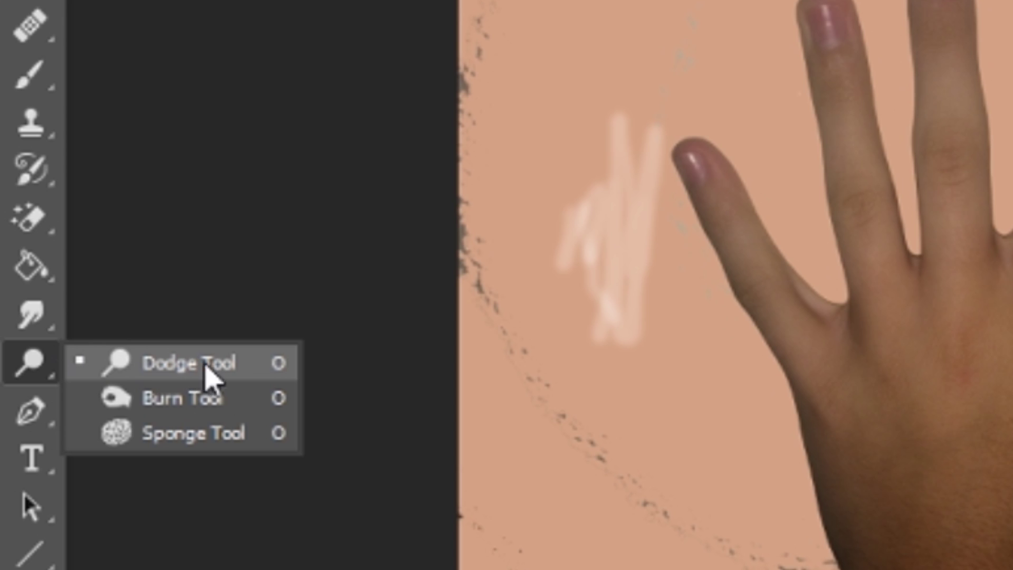
left_click(195, 405)
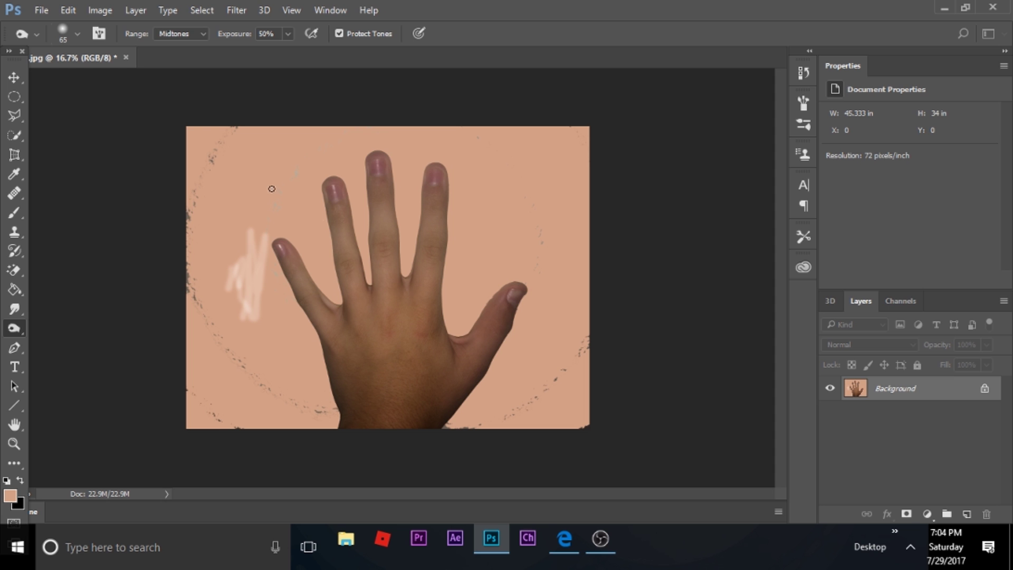
mouse_move(268, 232)
left_mouse_down()
mouse_move(304, 130)
mouse_move(250, 187)
mouse_move(290, 192)
mouse_move(278, 198)
mouse_move(272, 228)
mouse_move(327, 187)
mouse_move(297, 209)
mouse_move(342, 194)
mouse_move(337, 175)
mouse_move(400, 236)
mouse_move(360, 348)
mouse_move(403, 336)
mouse_move(331, 362)
left_mouse_up()
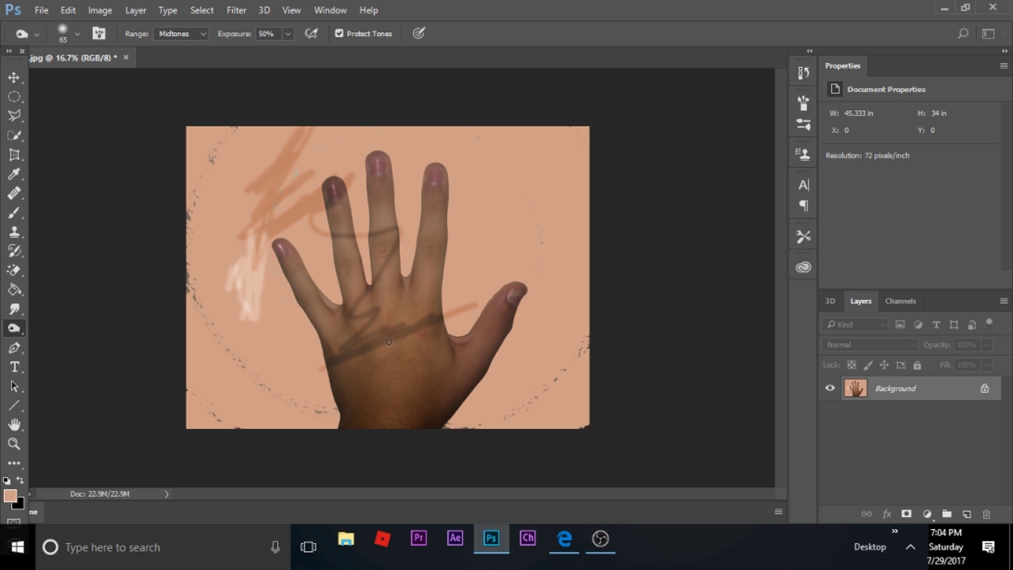
mouse_move(388, 341)
left_mouse_down()
mouse_move(433, 332)
mouse_move(348, 363)
mouse_move(385, 341)
left_mouse_up()
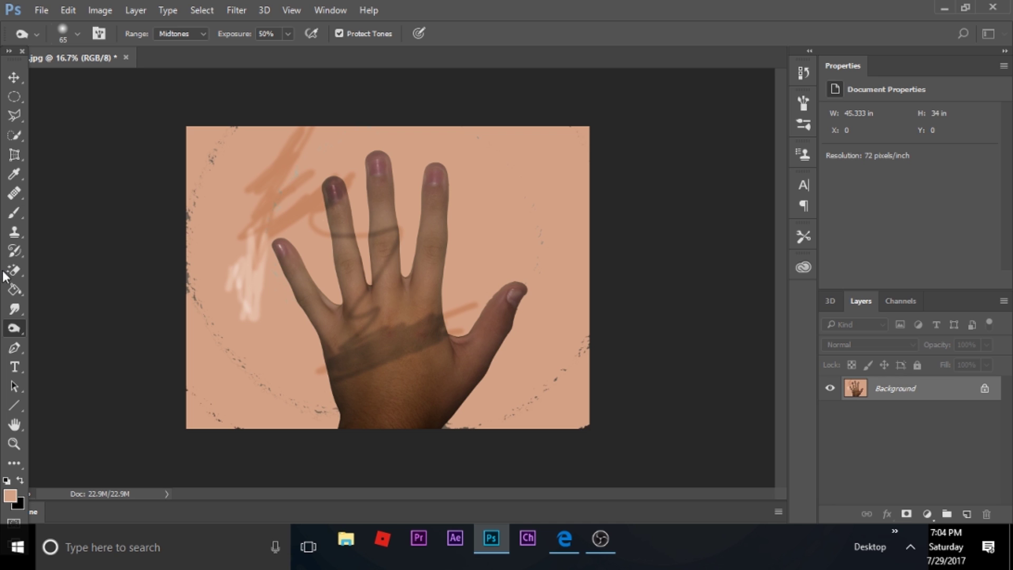
right_click(20, 324)
left_click(49, 324)
mouse_move(361, 342)
left_mouse_down()
mouse_move(319, 351)
mouse_move(422, 317)
mouse_move(322, 353)
mouse_move(413, 337)
mouse_move(316, 369)
mouse_move(454, 338)
mouse_move(420, 368)
mouse_move(437, 321)
left_mouse_up()
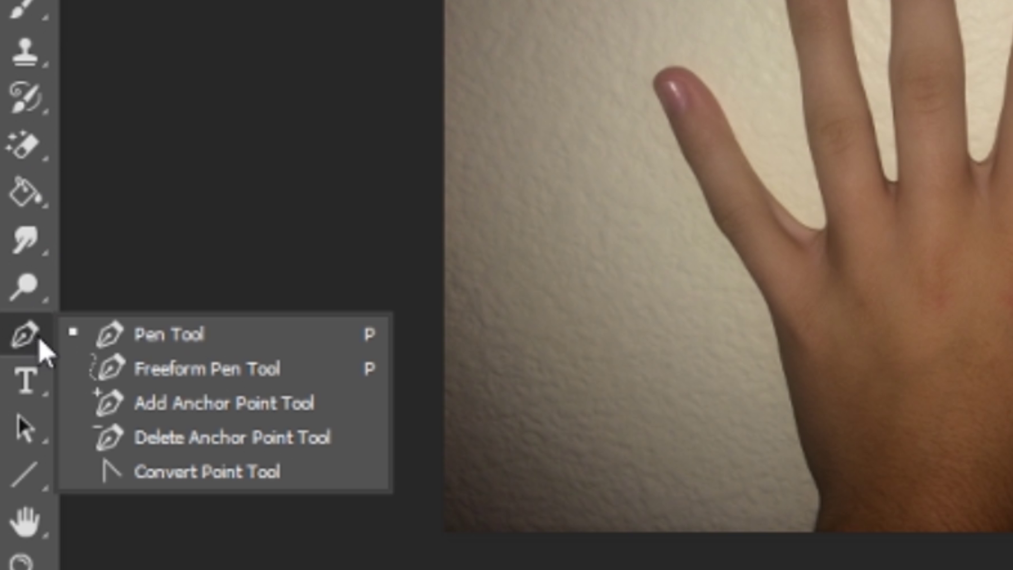
Step: Place a Pen anchor at the leftmost fingertip, then Quick-Select the wall around and between the fingers
left_click(140, 342)
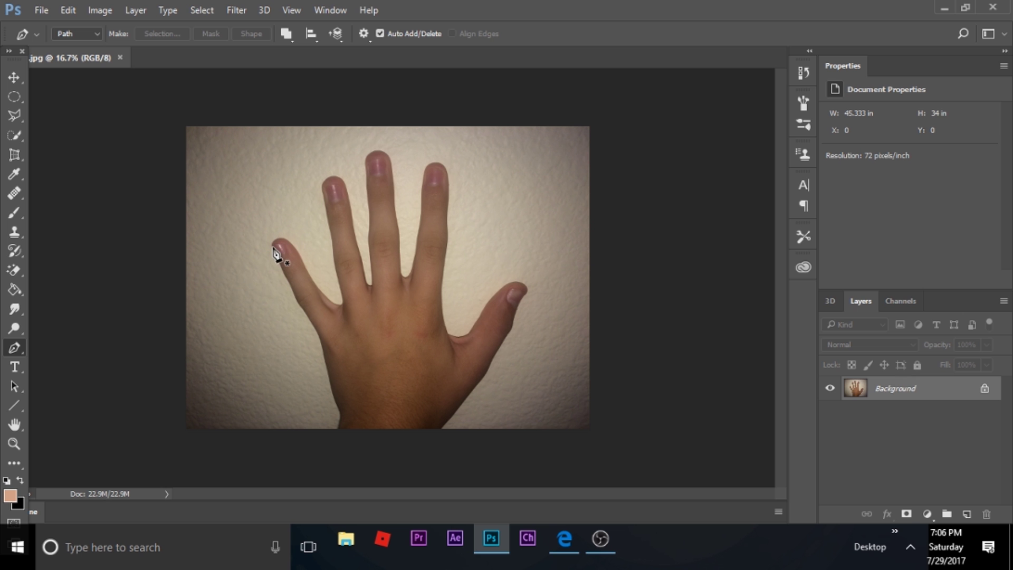
left_click(271, 246)
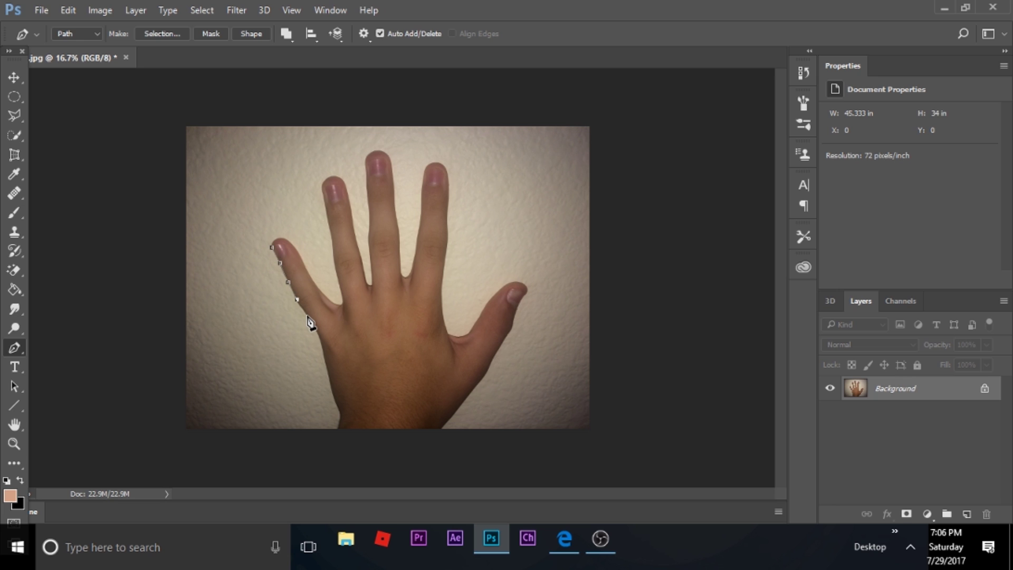
left_click_drag(14, 135, 80, 139)
left_click_drag(271, 343, 279, 174)
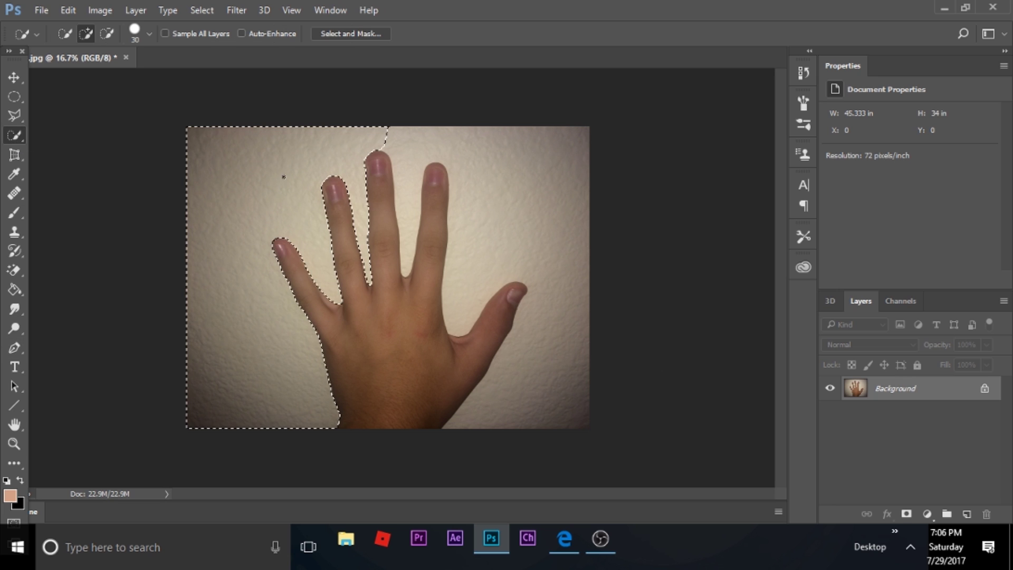
mouse_move(436, 240)
left_mouse_down()
mouse_move(470, 170)
mouse_move(471, 236)
left_mouse_up()
mouse_move(459, 200)
left_mouse_down()
mouse_move(443, 248)
mouse_move(502, 337)
mouse_move(463, 271)
left_mouse_up()
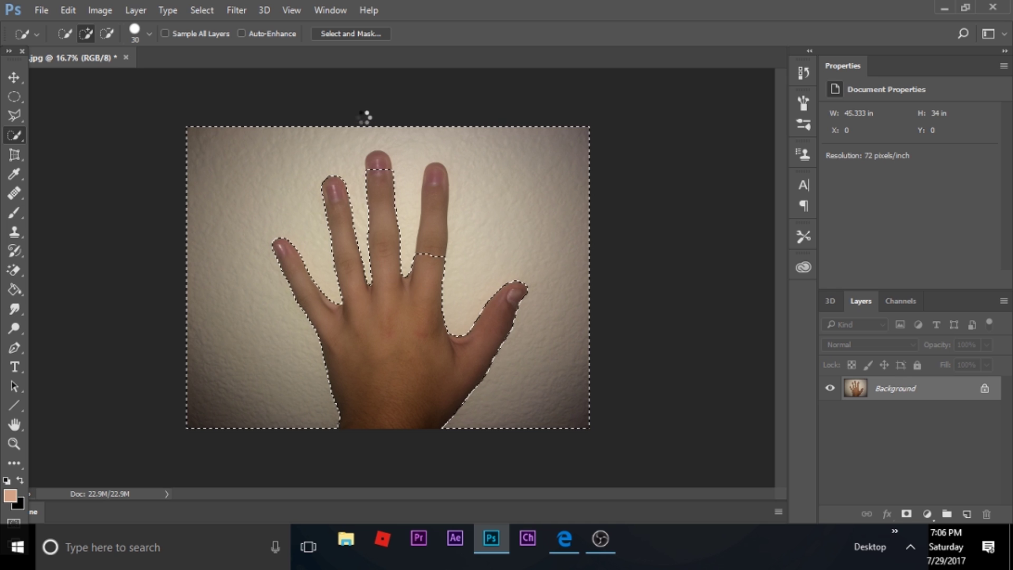
Step: Create type-mask lettering near the upper-left, adjust it, and commit it as a selection
right_click(15, 366)
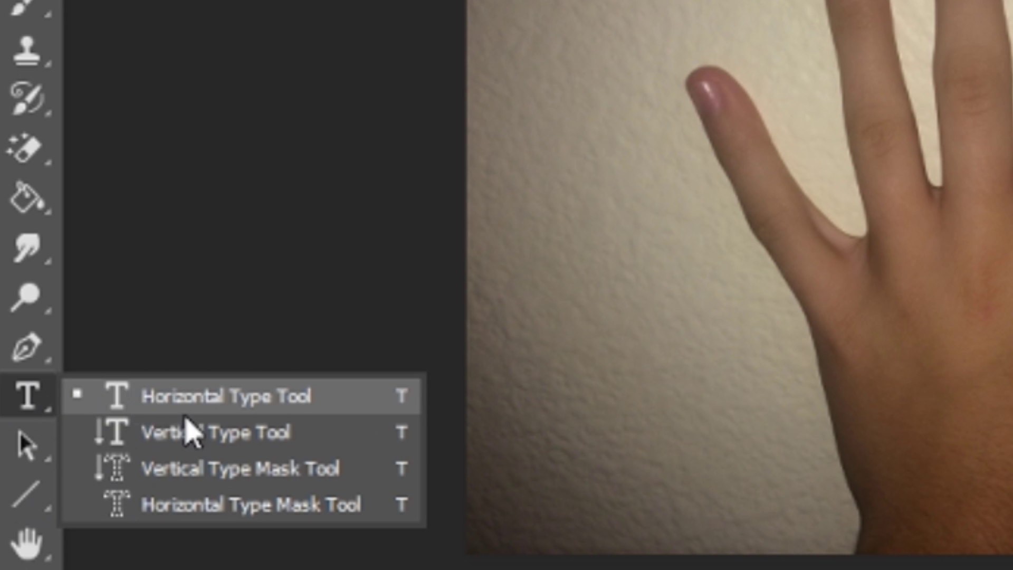
left_click(248, 502)
left_click(255, 223)
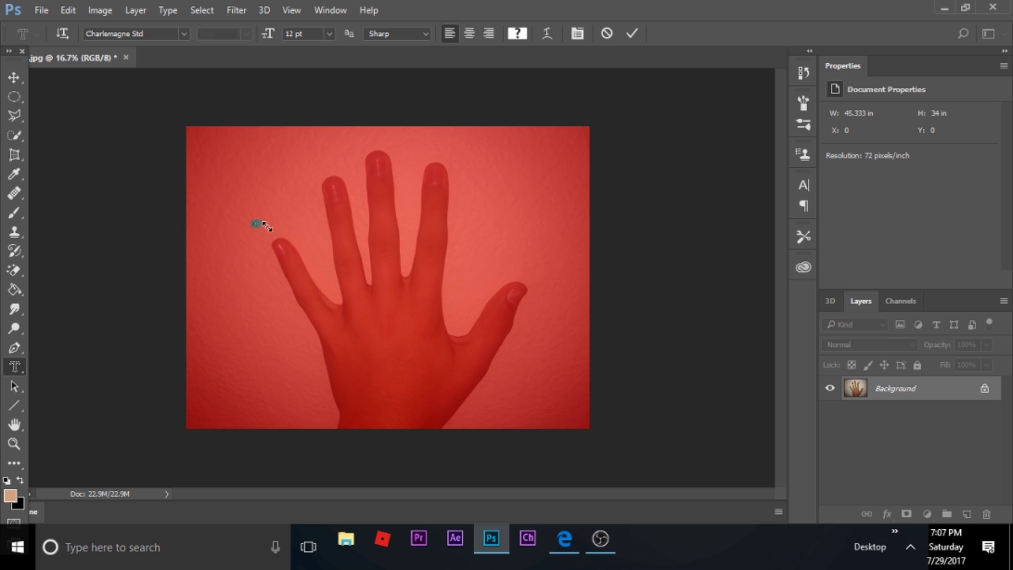
left_click_drag(261, 220, 283, 189)
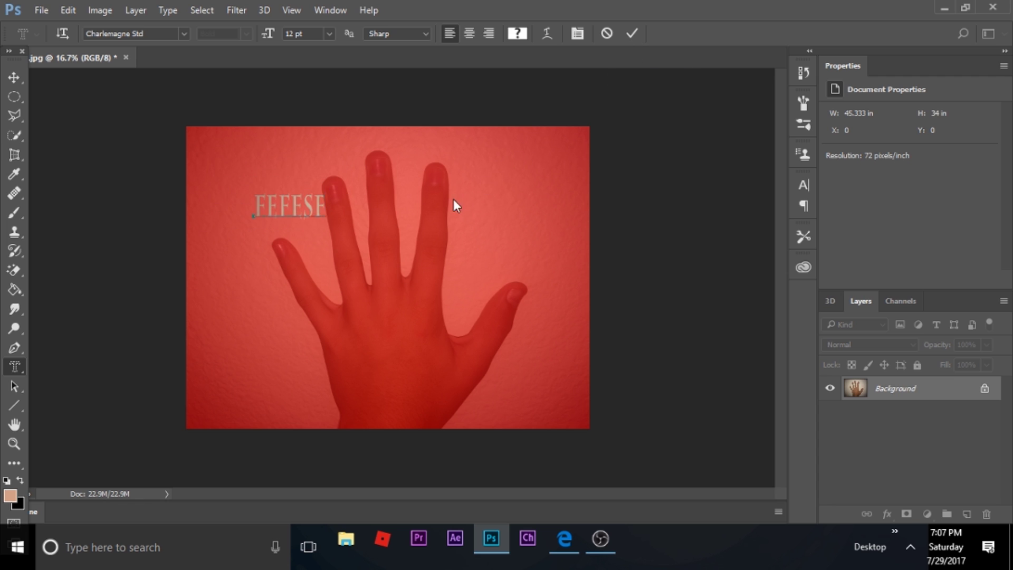
key("ctrl+z")
left_click(19, 361)
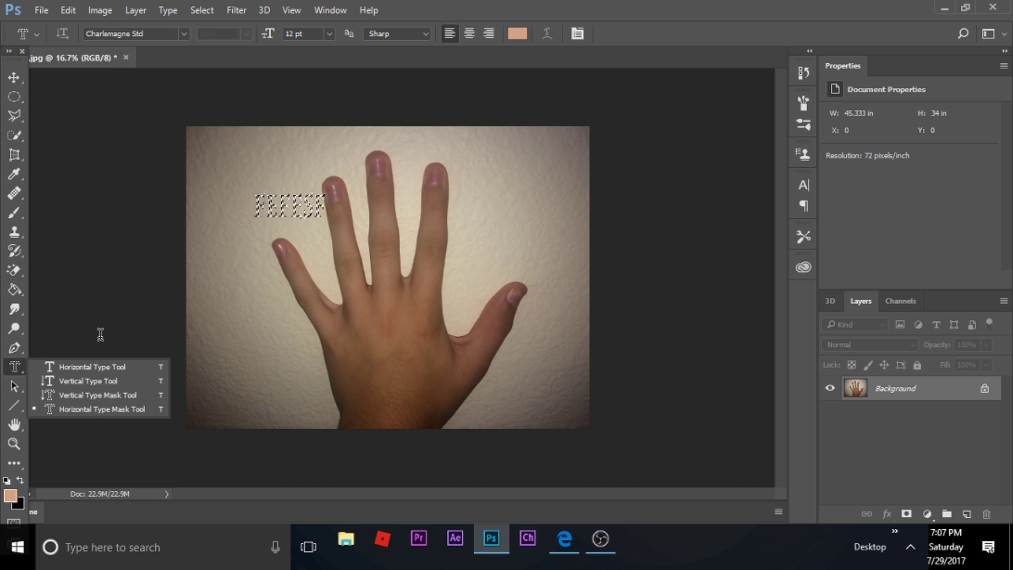
Step: Choose the Horizontal Type Tool from the type tools
left_click(15, 369)
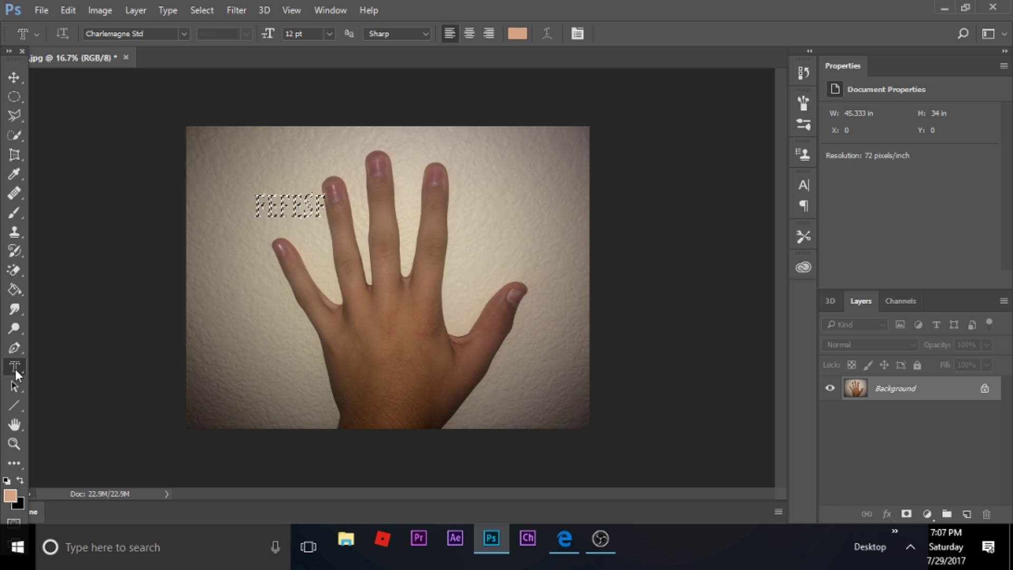
left_click(14, 368)
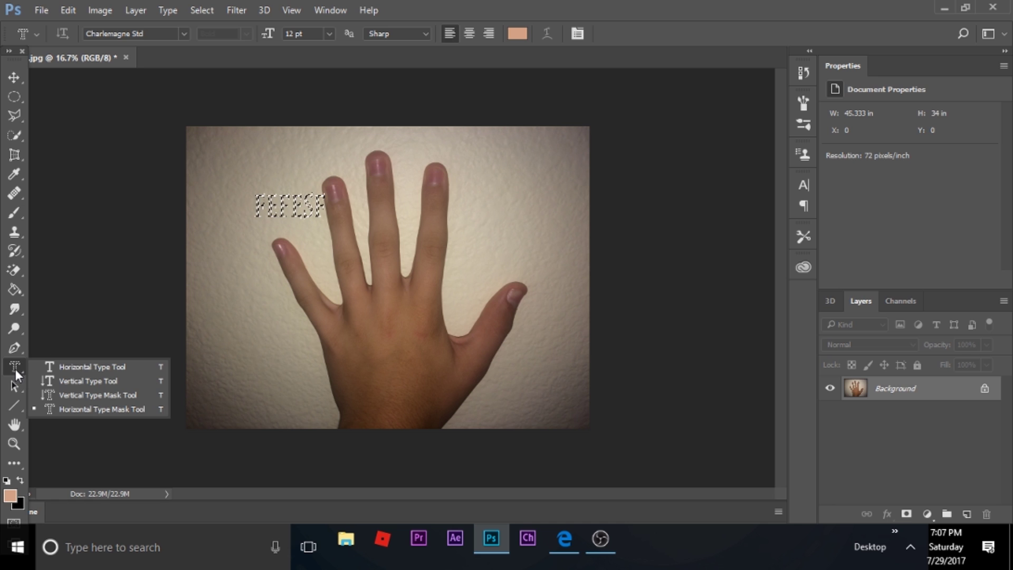
left_click(102, 366)
Step: Start a text layer, scale the text up large, and set its colour to blue
left_click(227, 289)
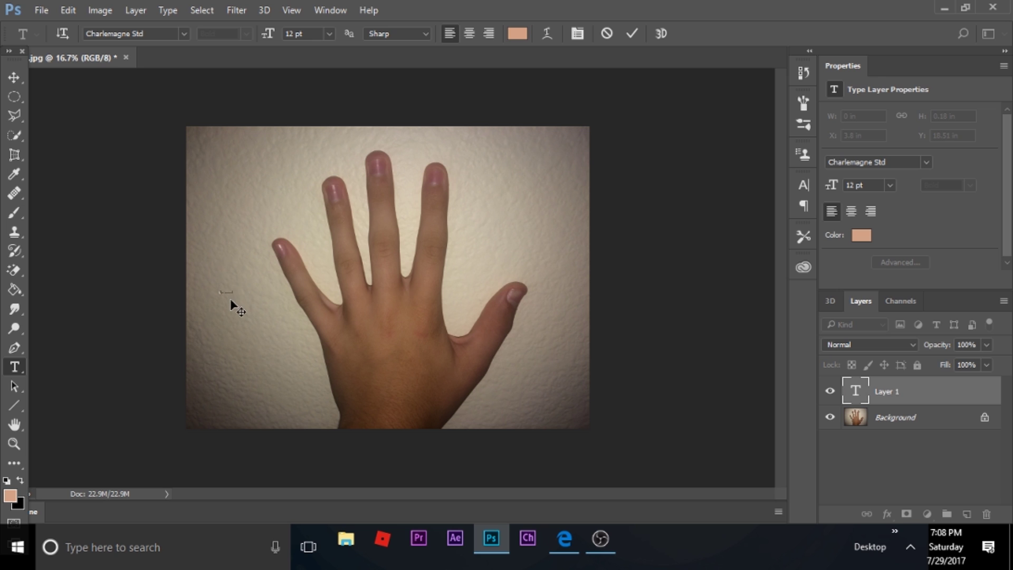
left_click_drag(236, 286, 478, 211)
left_click(517, 34)
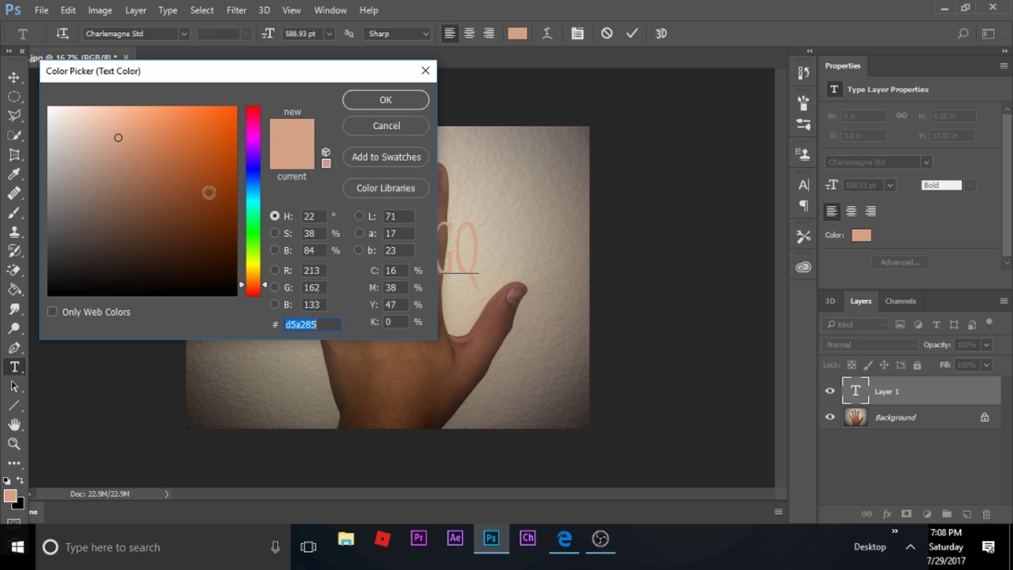
left_click(260, 169)
left_click_drag(232, 174, 238, 108)
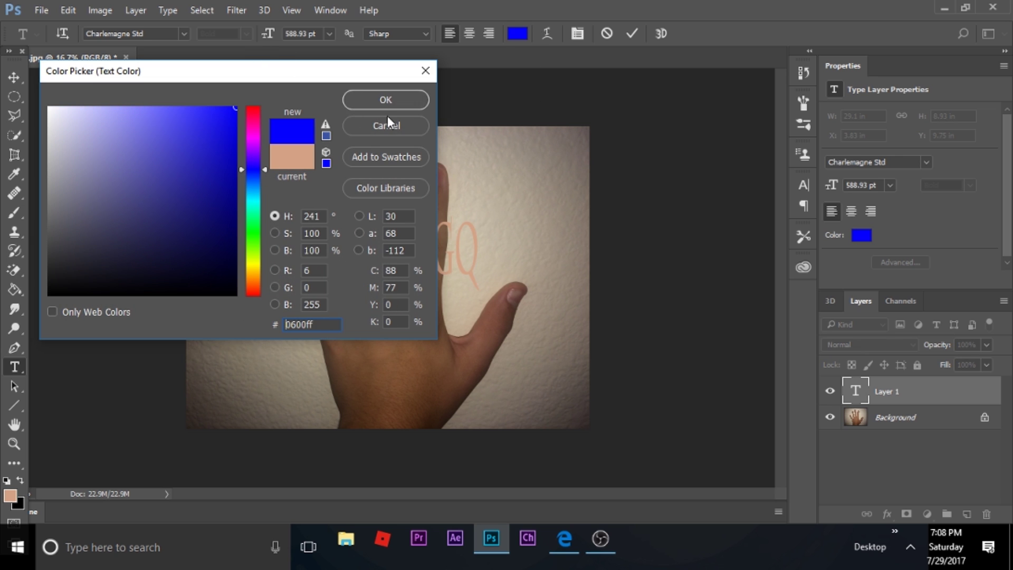
left_click(406, 100)
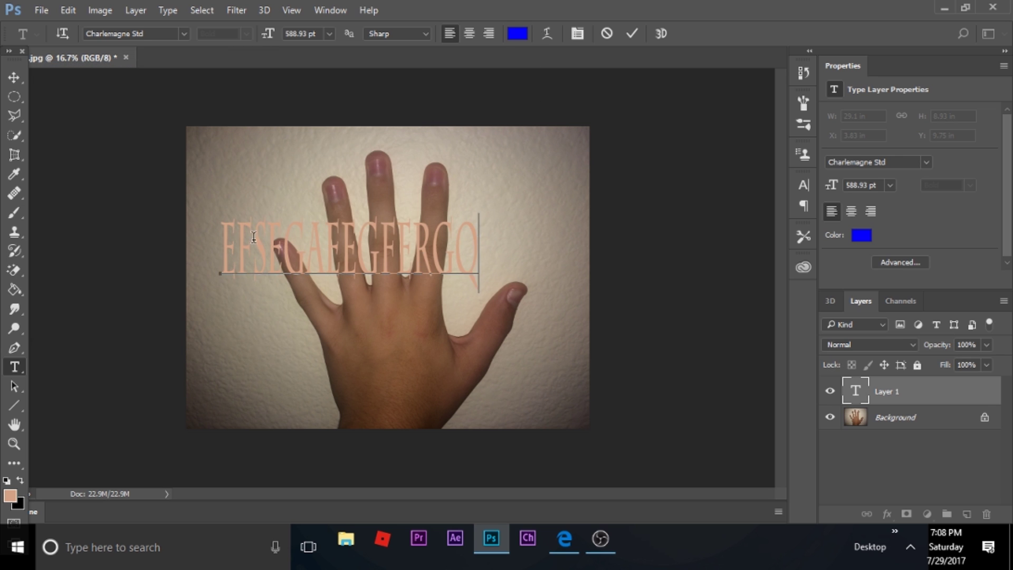
Step: Recolour all the text bright orange
key("ctrl+a")
left_click(517, 34)
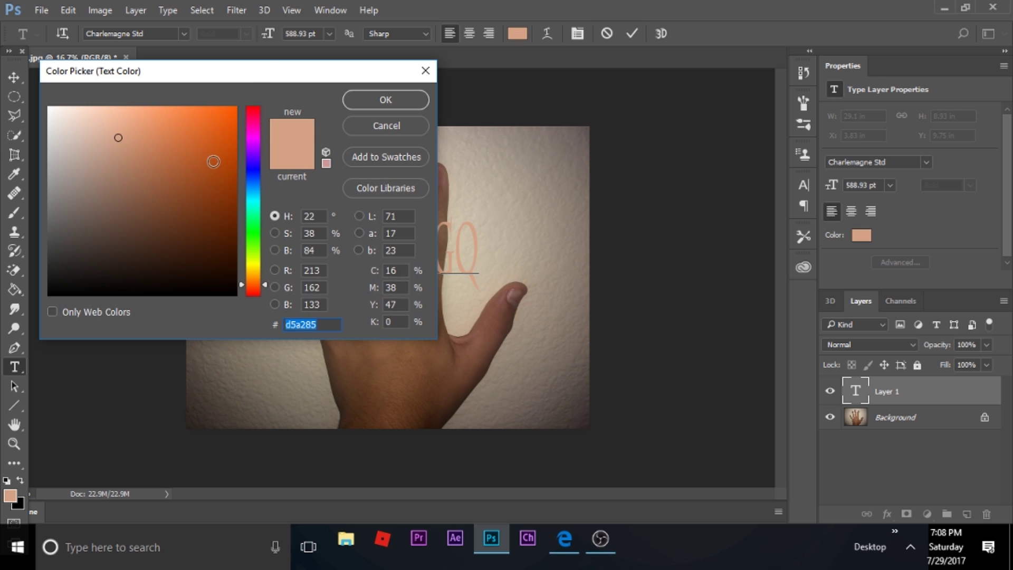
left_click_drag(213, 161, 266, 67)
left_click(385, 100)
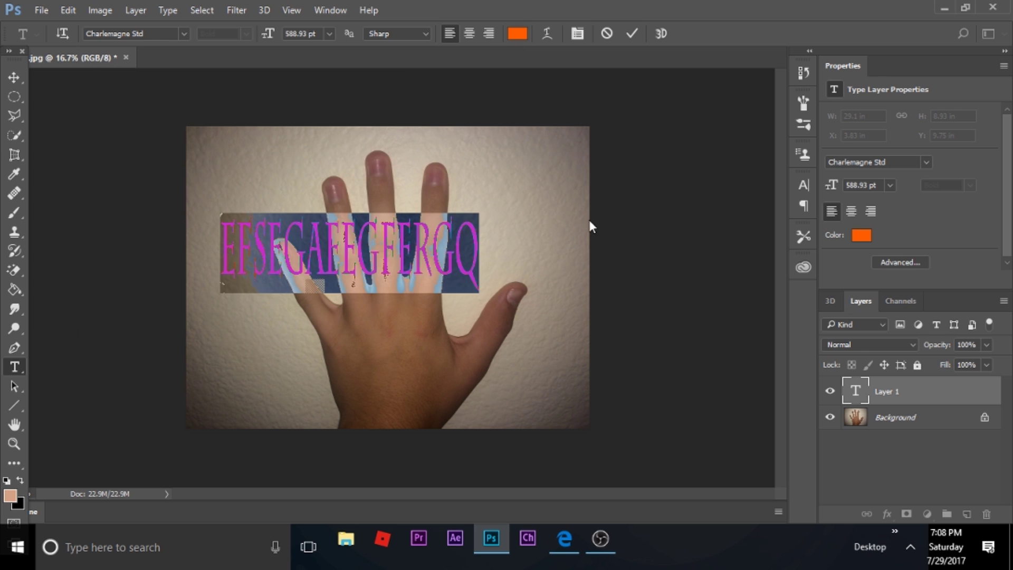
left_click(460, 236)
Step: Try the Path Selection Tool with drags over the lower-left of the photo
left_click(15, 385)
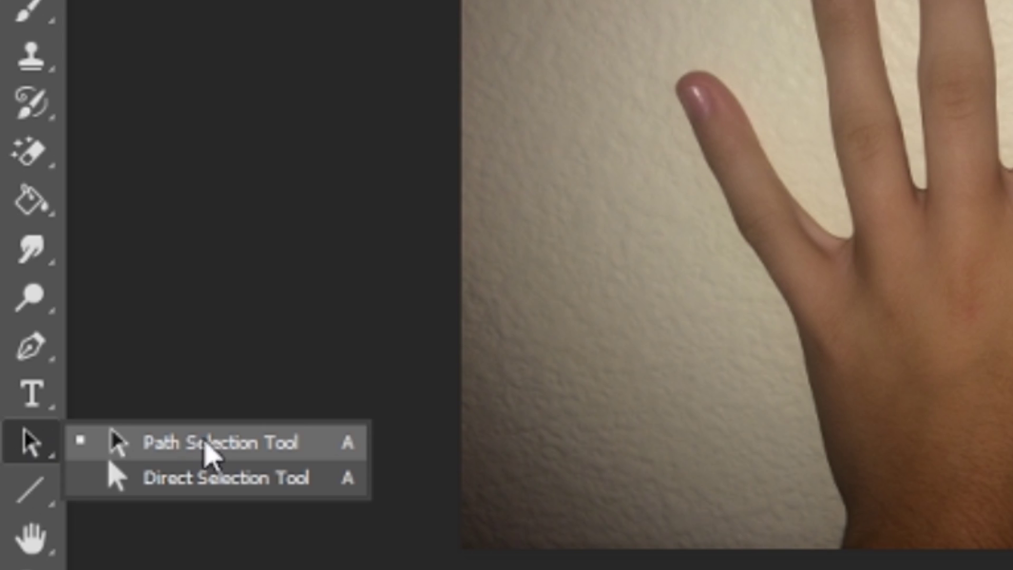
left_click(206, 444)
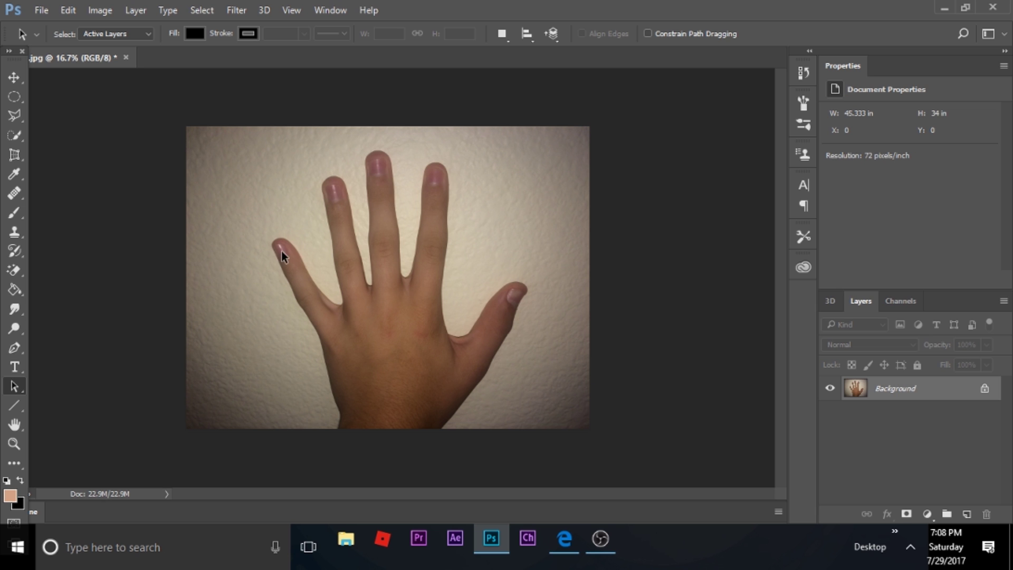
left_click_drag(254, 266, 449, 417)
right_click(195, 224)
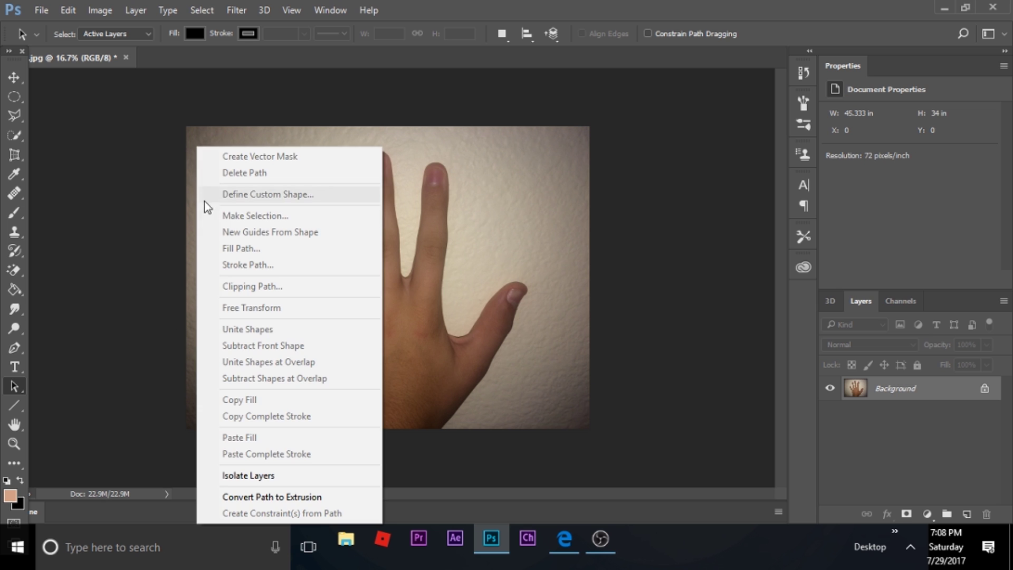
left_click(211, 142)
left_click_drag(7, 385, 69, 387)
left_click_drag(256, 272, 281, 363)
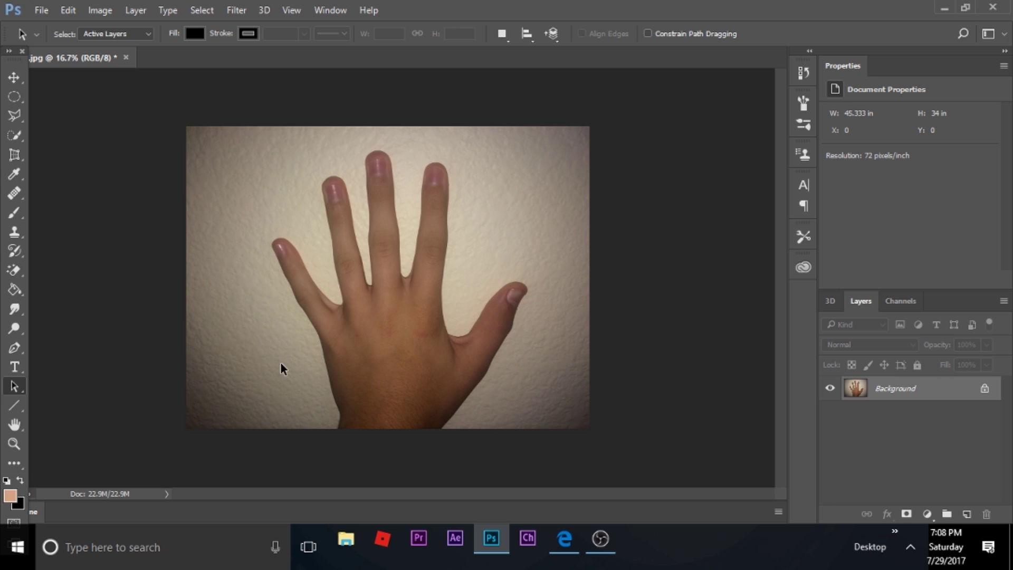
Step: Move the rectangle over the fingers, fill it black, then delete the rectangle layer
left_click(14, 405)
right_click(17, 404)
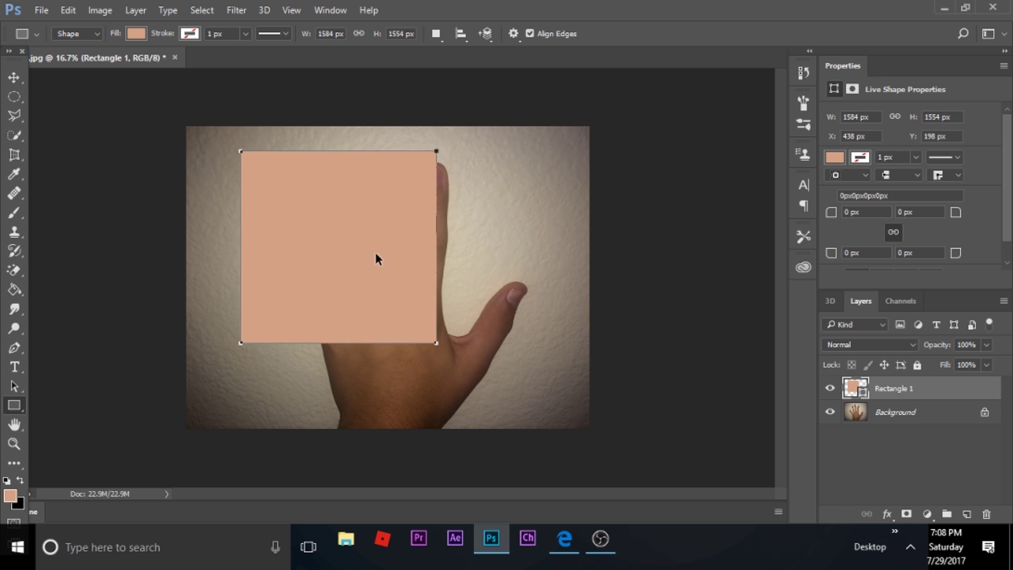
mouse_move(350, 232)
left_mouse_down()
mouse_move(478, 275)
mouse_move(423, 220)
left_mouse_up()
left_click(138, 38)
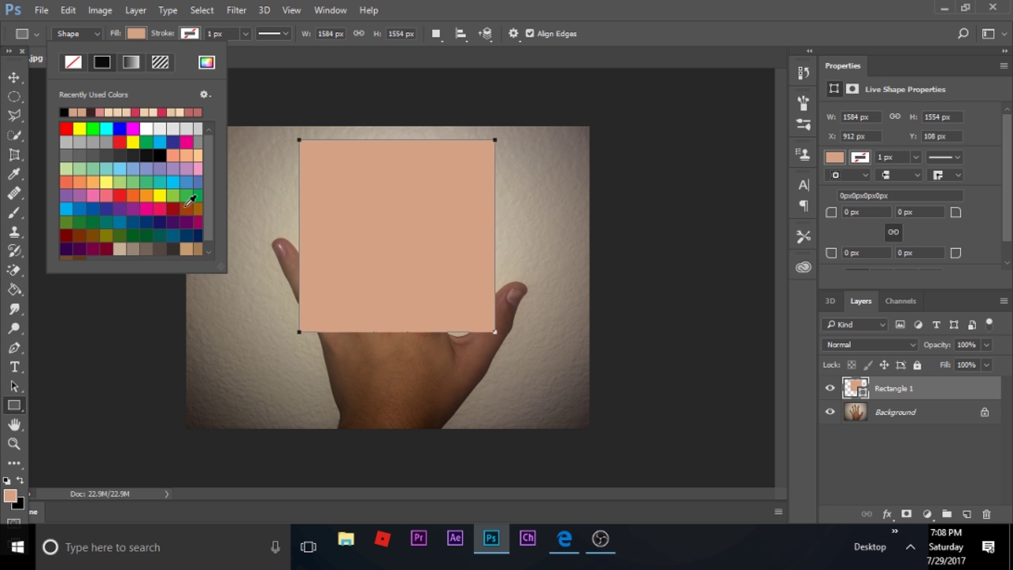
left_click(158, 155)
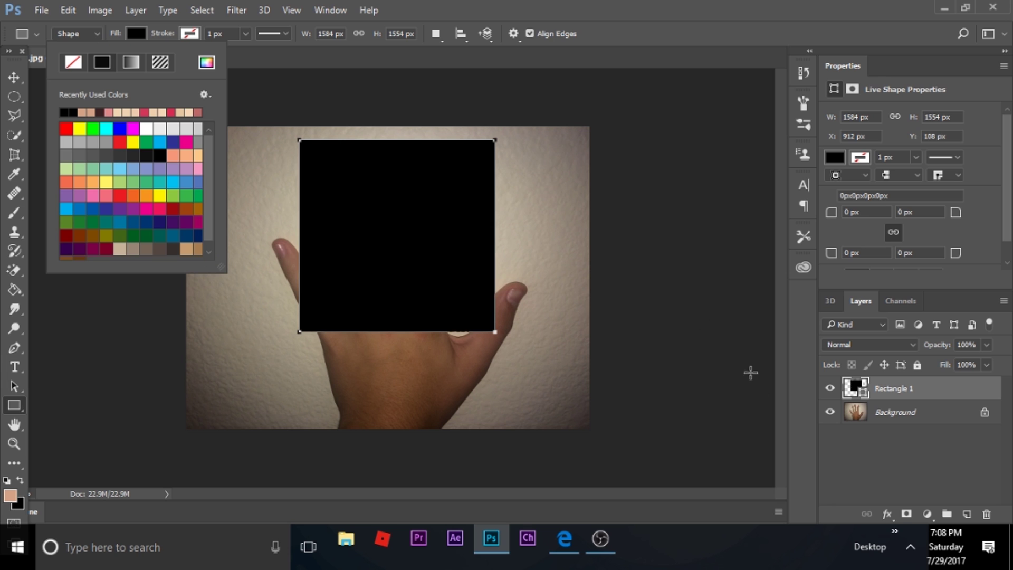
left_click(577, 303)
left_click(686, 345)
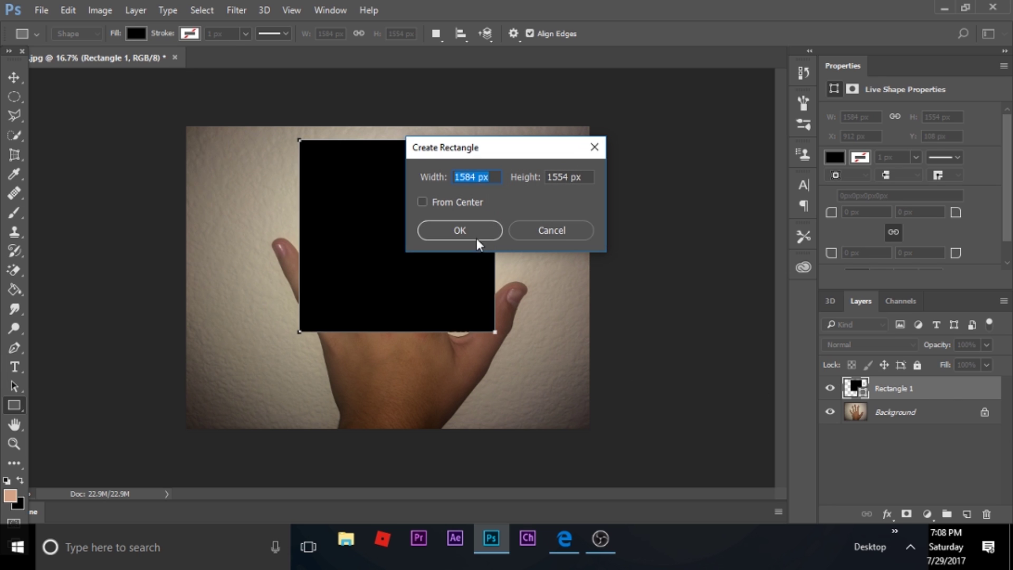
left_click(548, 231)
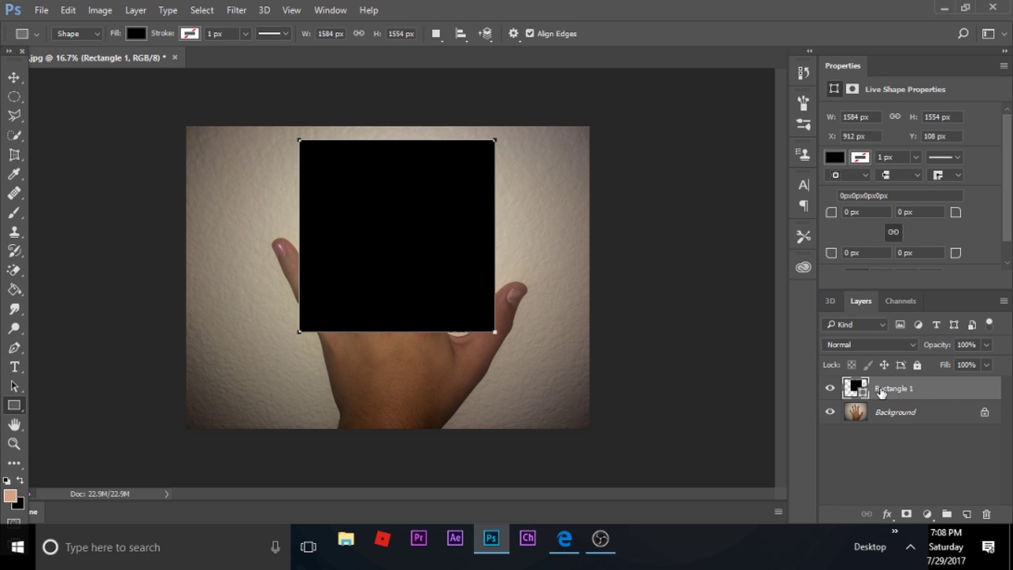
key("Delete")
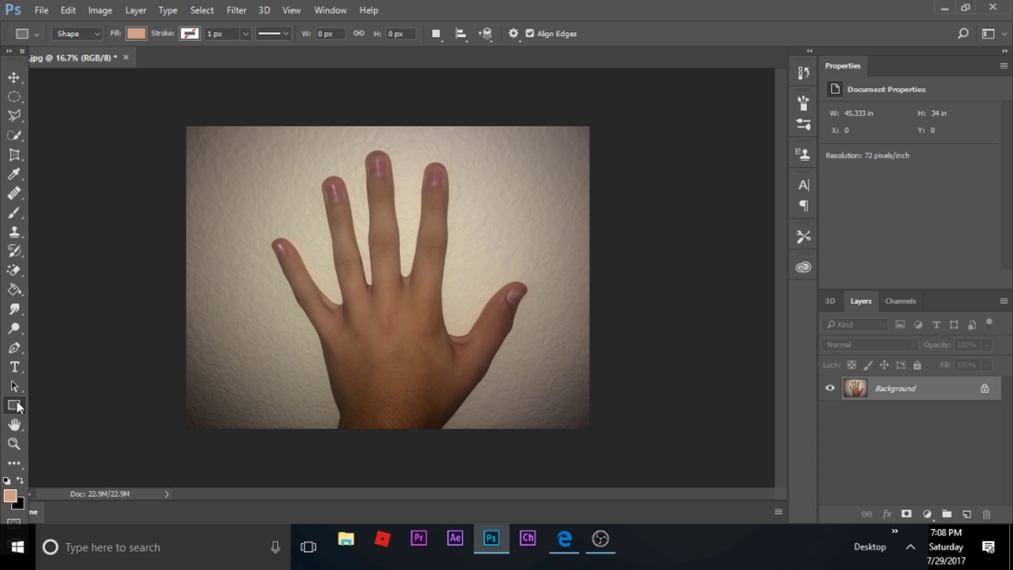
Step: With the Custom Shape tool, drag a large peach arrow across the fingers, then pick the fleur-de-lis shape
right_click(15, 405)
left_click(85, 472)
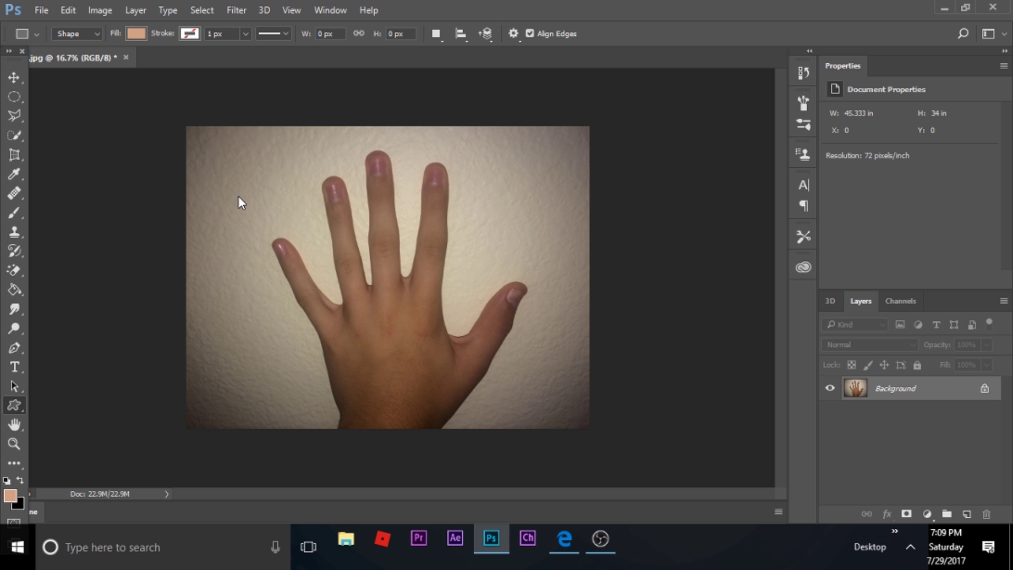
left_click(230, 173)
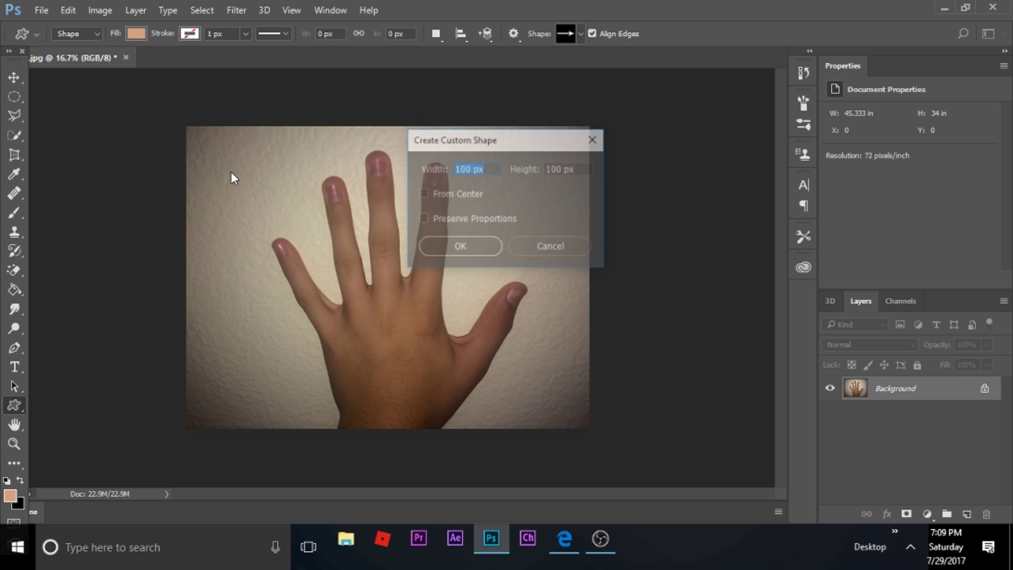
left_click(511, 246)
left_click_drag(224, 174, 440, 297)
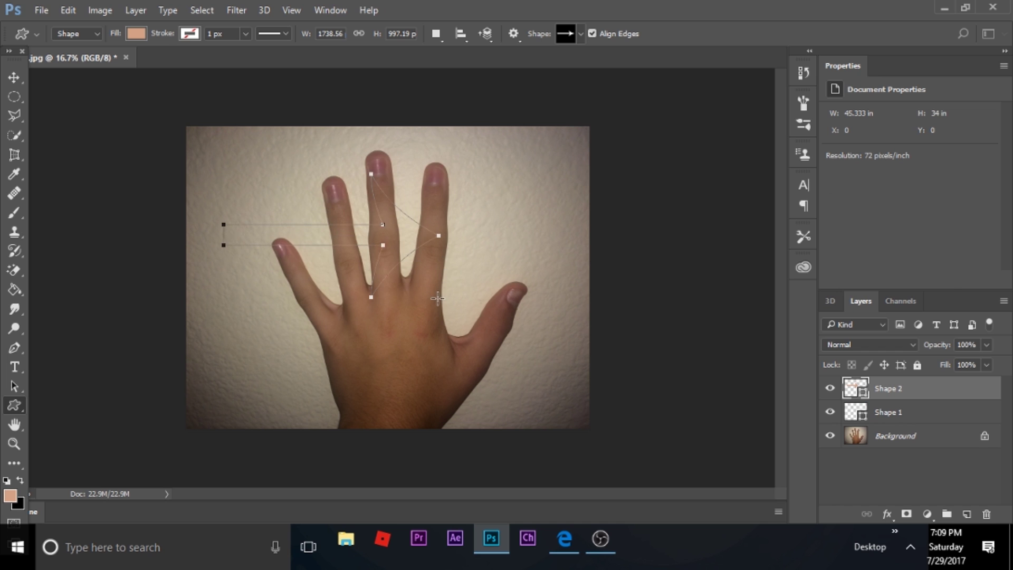
left_click(581, 34)
left_click(539, 117)
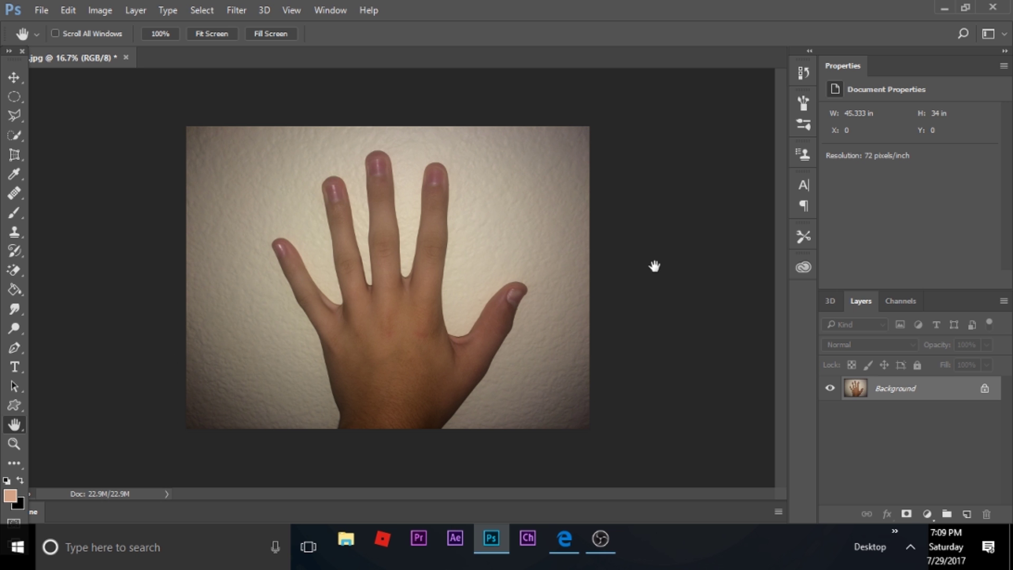
Step: Switch to the Zoom tool and zoom into the middle of the hand to 50%
right_click(521, 362)
left_click(479, 244)
left_click(14, 78)
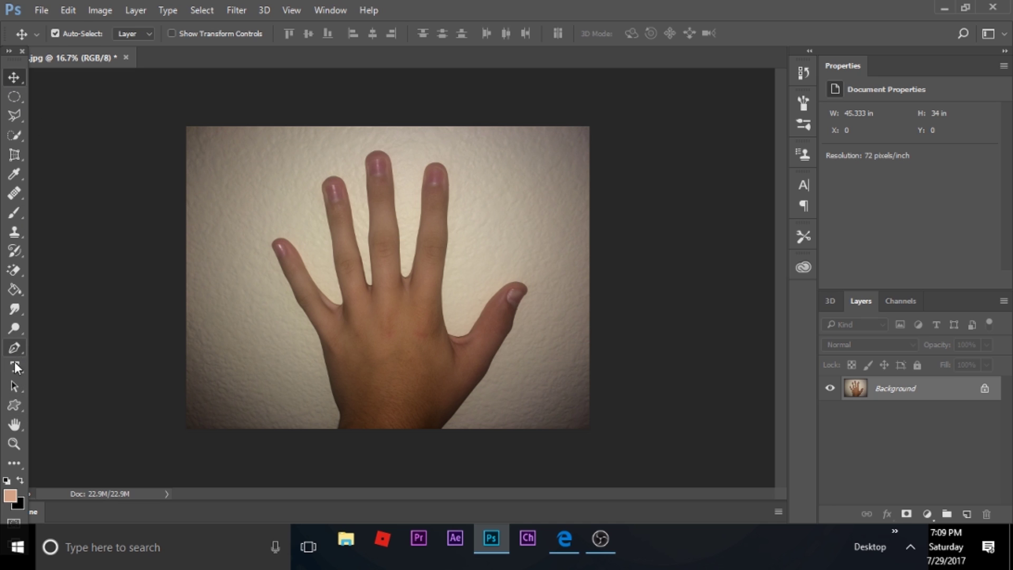
left_click(16, 423)
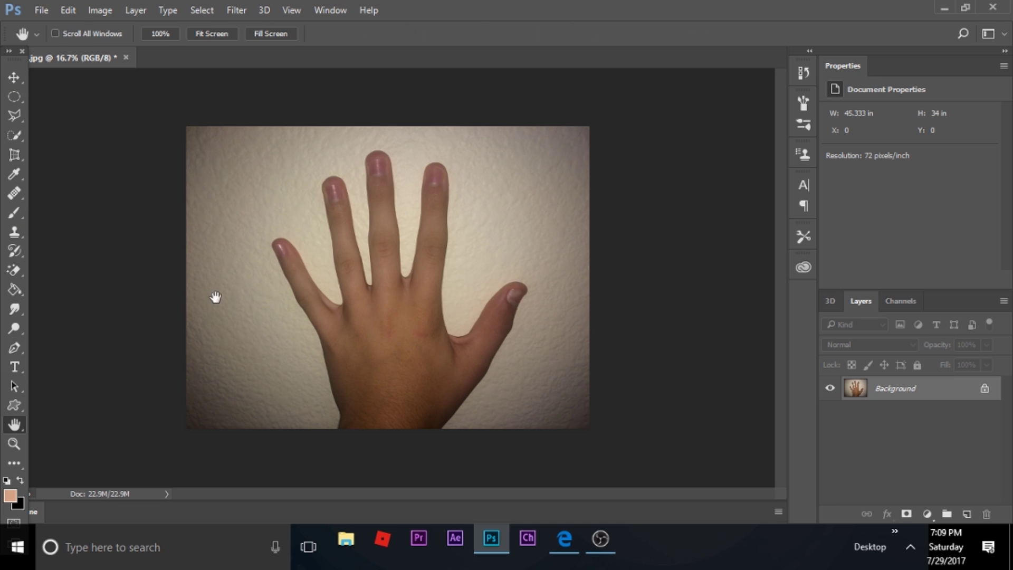
left_click(14, 443)
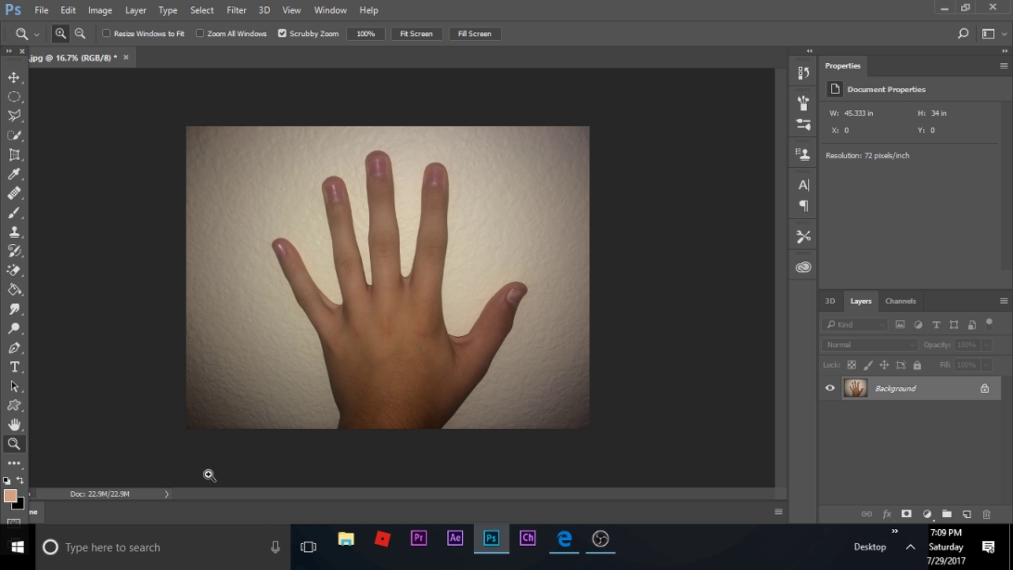
left_click(374, 296)
left_click(373, 294)
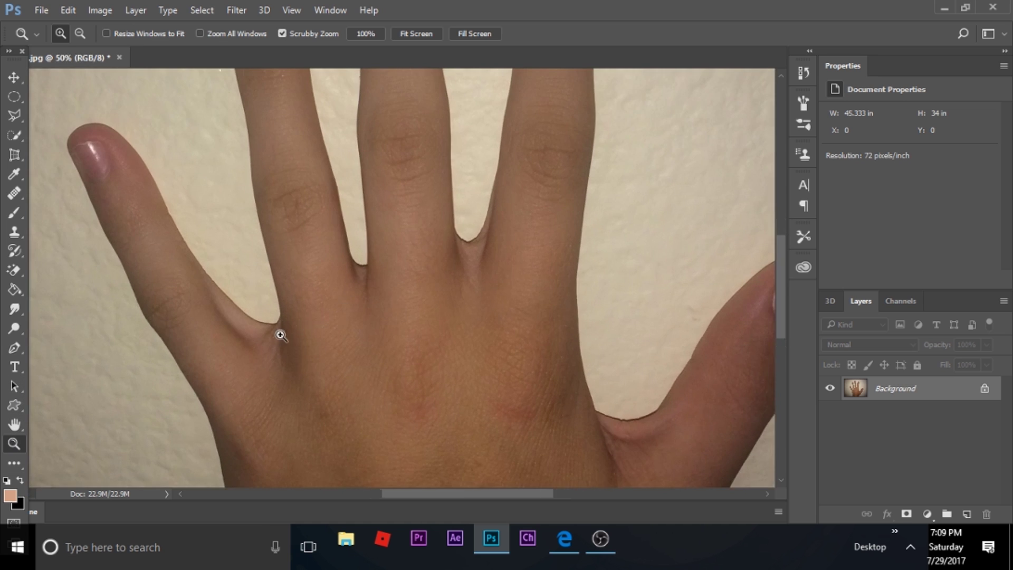
Step: Zoom into the fingernail tip up to 500%, then fit the whole photo in the window
left_click(404, 231)
left_click(330, 280)
left_click(327, 296)
left_click(325, 303)
left_click(324, 310)
left_click(324, 317)
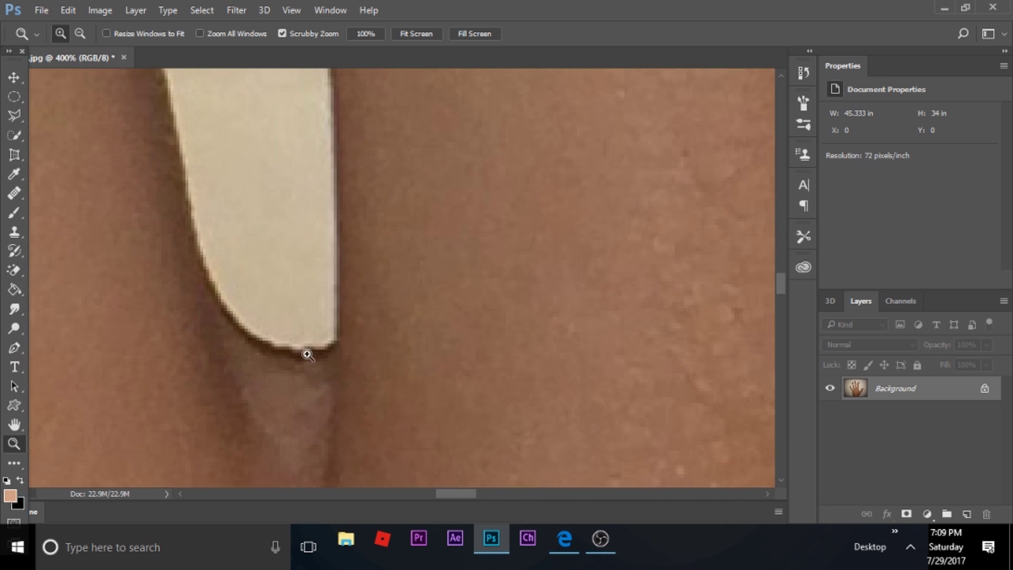
scroll(375, 285, "down", 4)
left_click(388, 200)
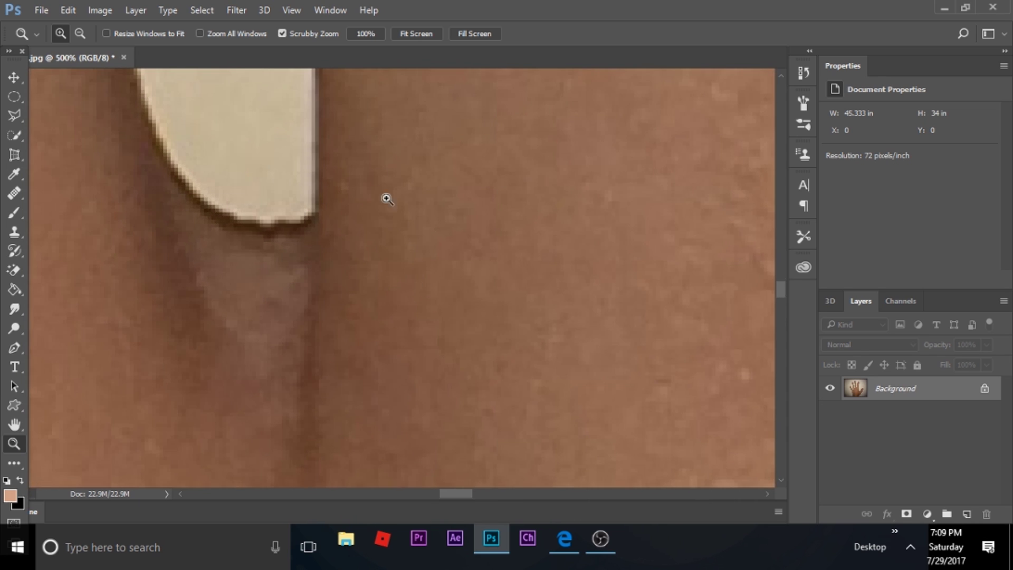
left_click(15, 424)
double_click(14, 424)
Step: Open Edit Toolbar from the Gradient tool group, scroll the list, and close it unchanged
key("g")
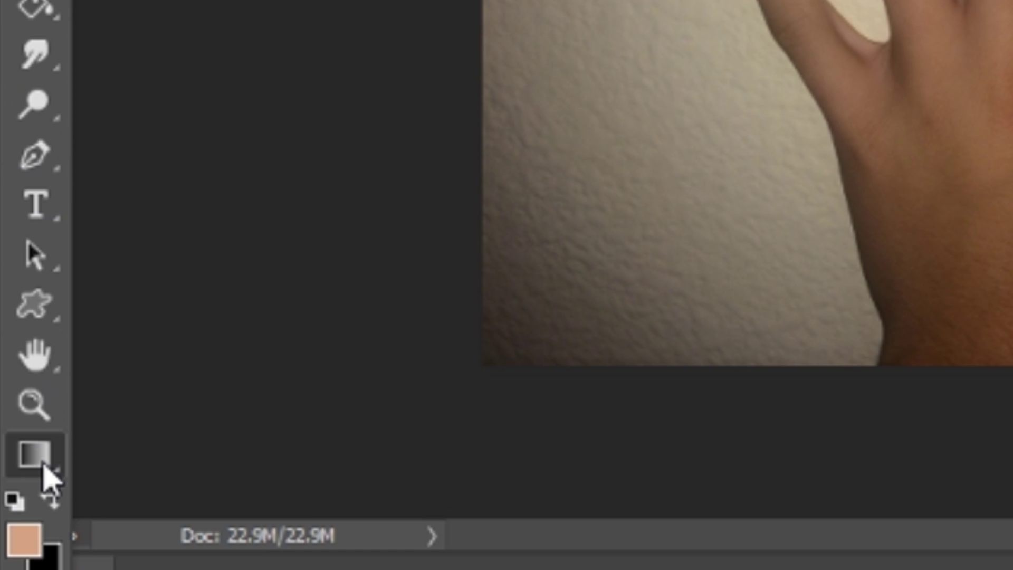
right_click(15, 467)
left_click(60, 473)
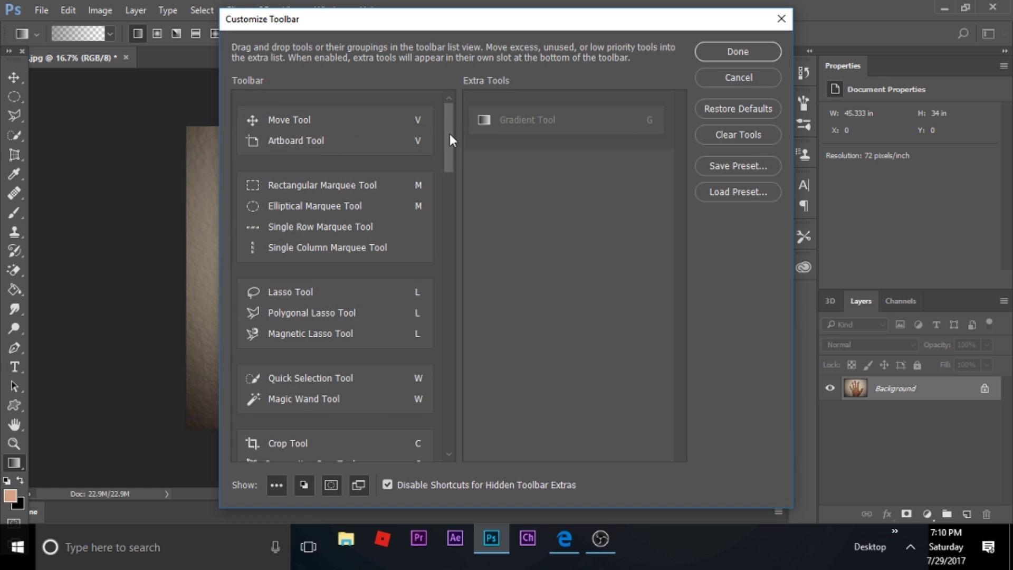
left_click_drag(449, 134, 449, 158)
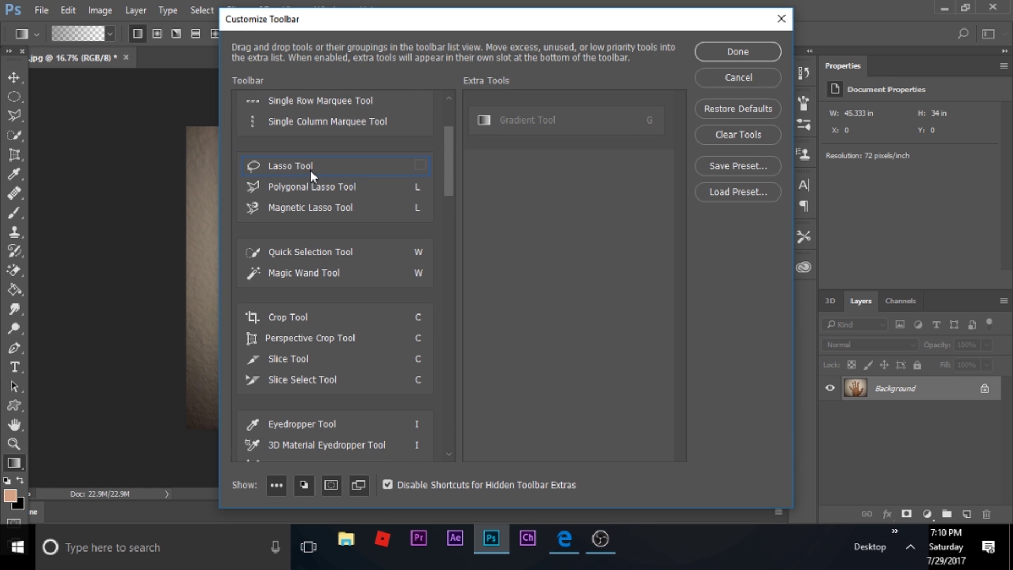
key("Return")
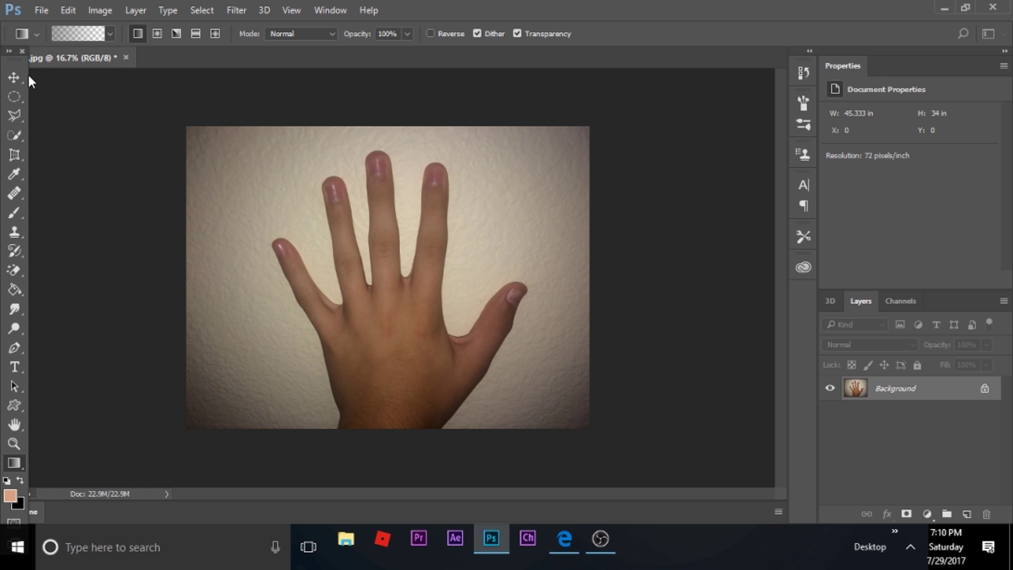
Step: Try the Quick Selection and Elliptical Marquee tools, ending on the Move tool
left_click(18, 154)
left_click(20, 142)
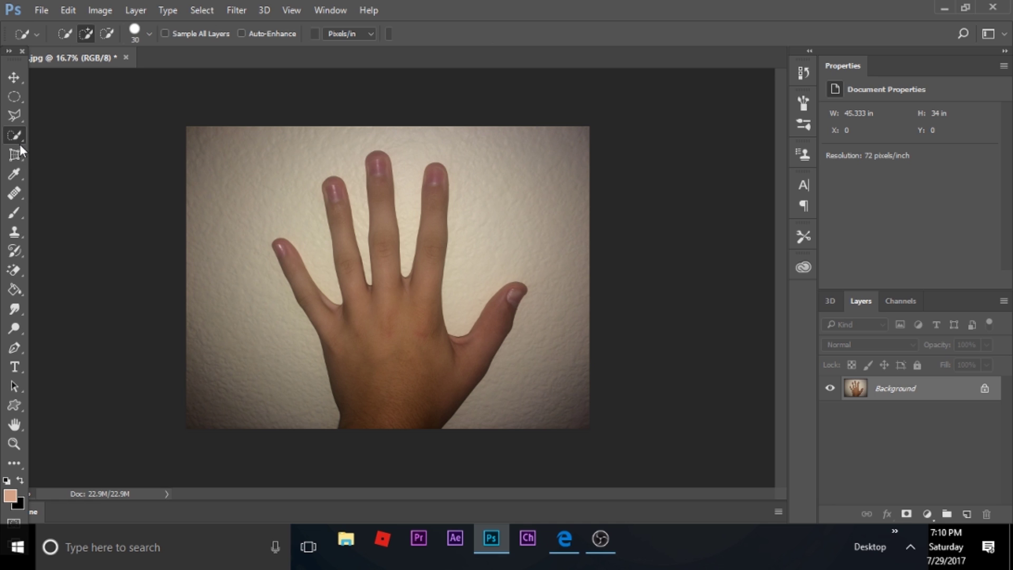
left_click(15, 96)
left_click(14, 81)
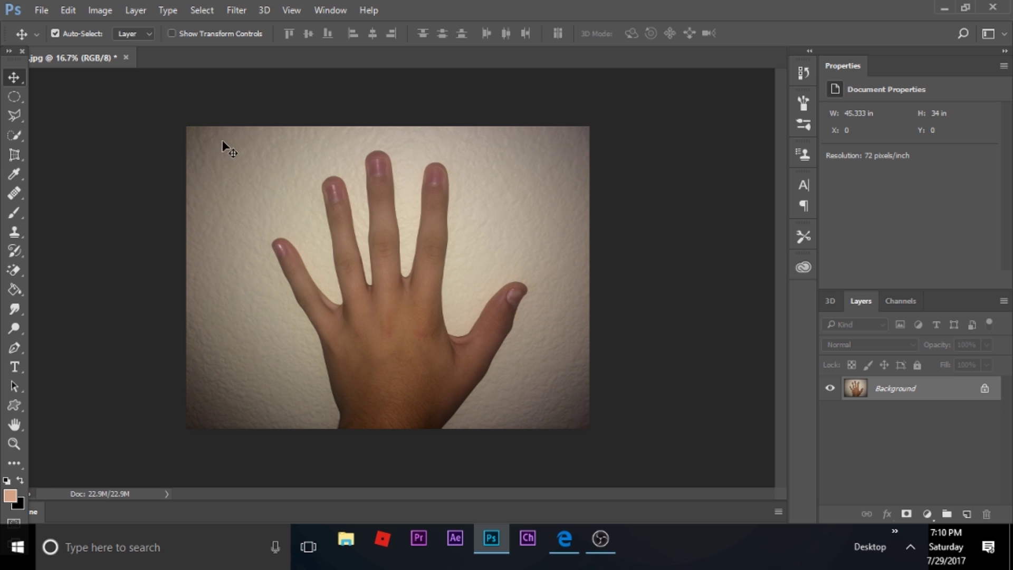
Step: Browse the Paint Bucket, History Brush, Healing Brush and Quick Selection tool groups
left_click(15, 288)
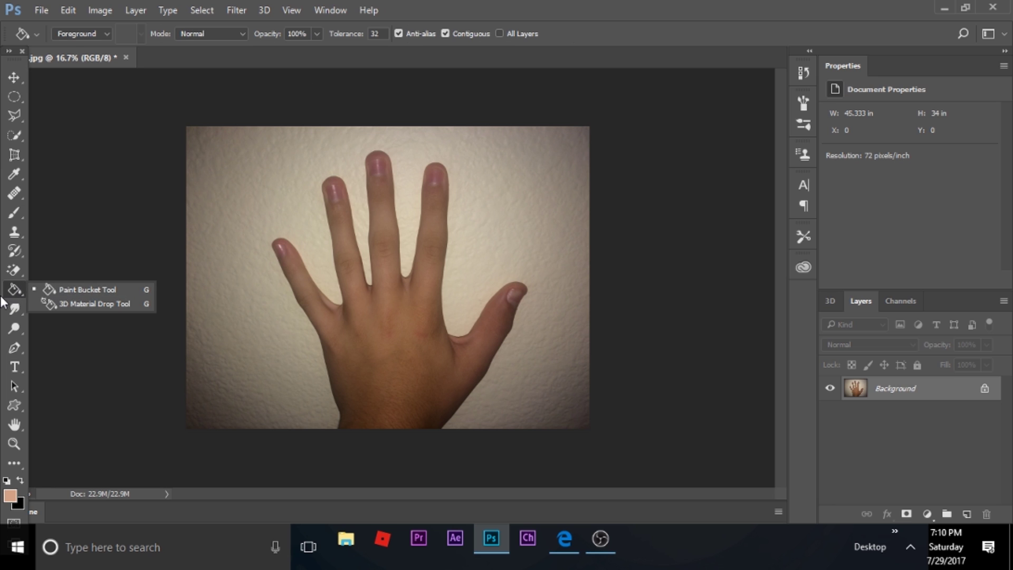
left_click(13, 256)
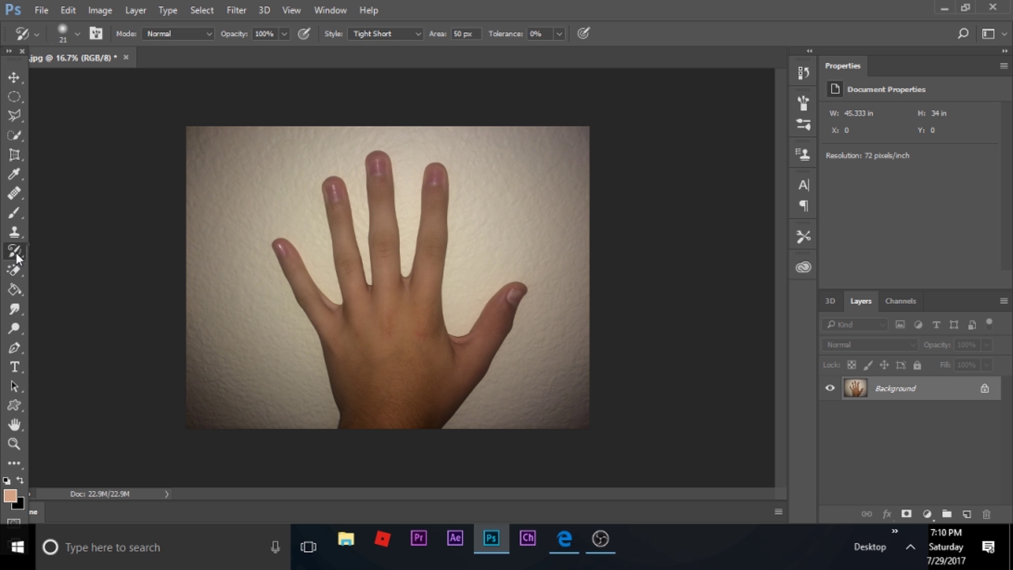
right_click(16, 252)
left_click(46, 249)
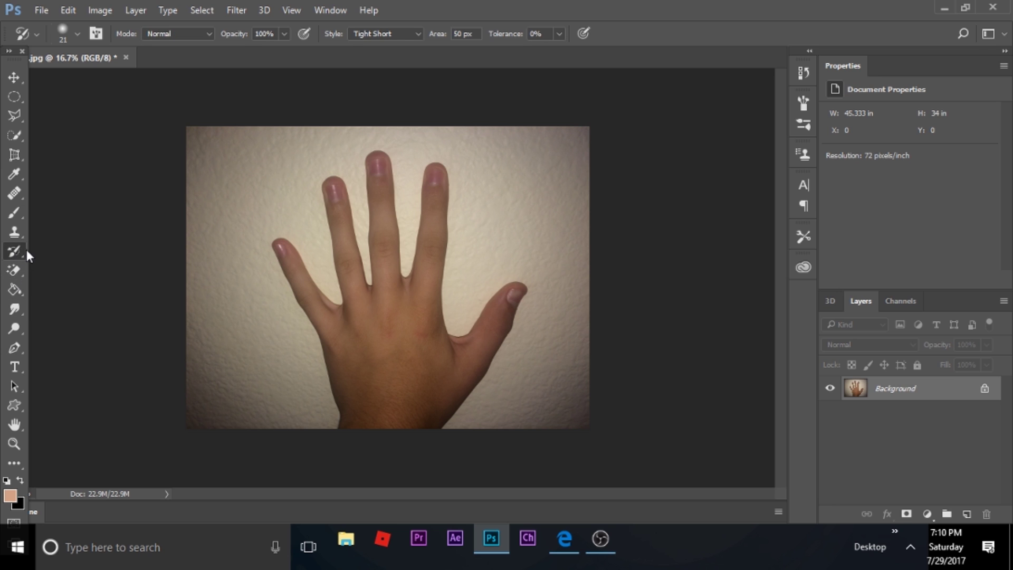
right_click(20, 212)
left_click(16, 195)
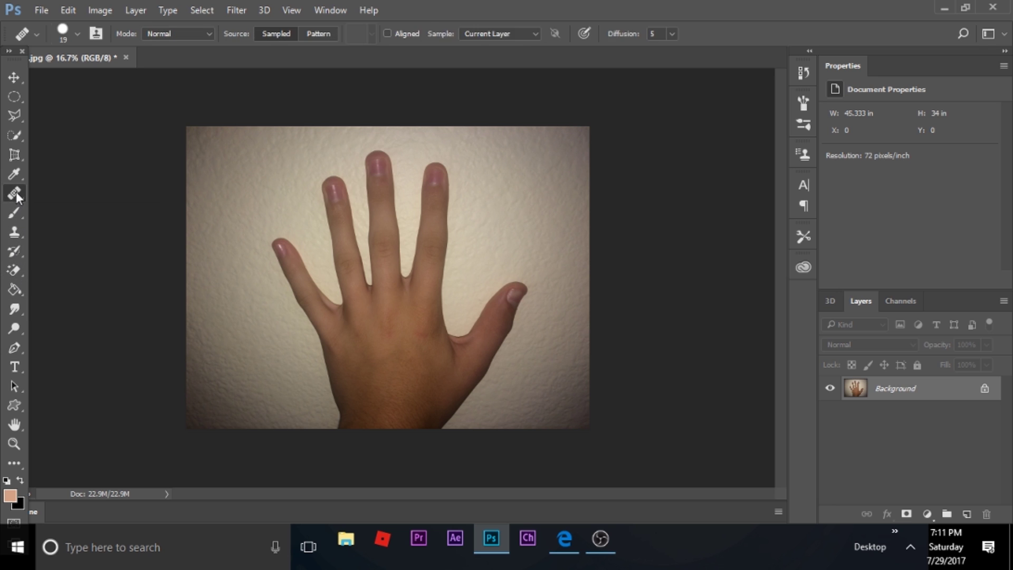
right_click(16, 194)
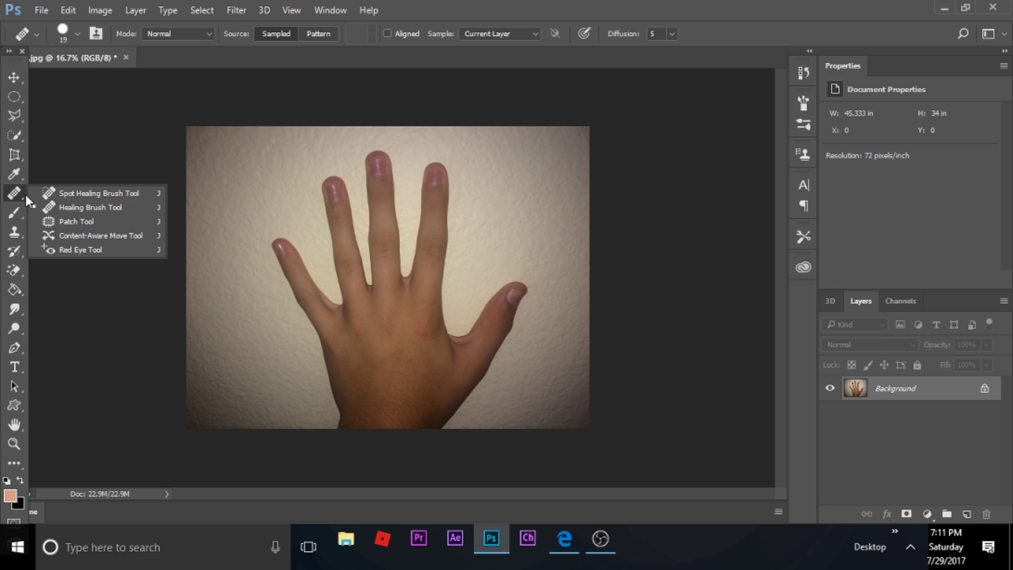
key("Escape")
right_click(11, 137)
left_click(16, 135)
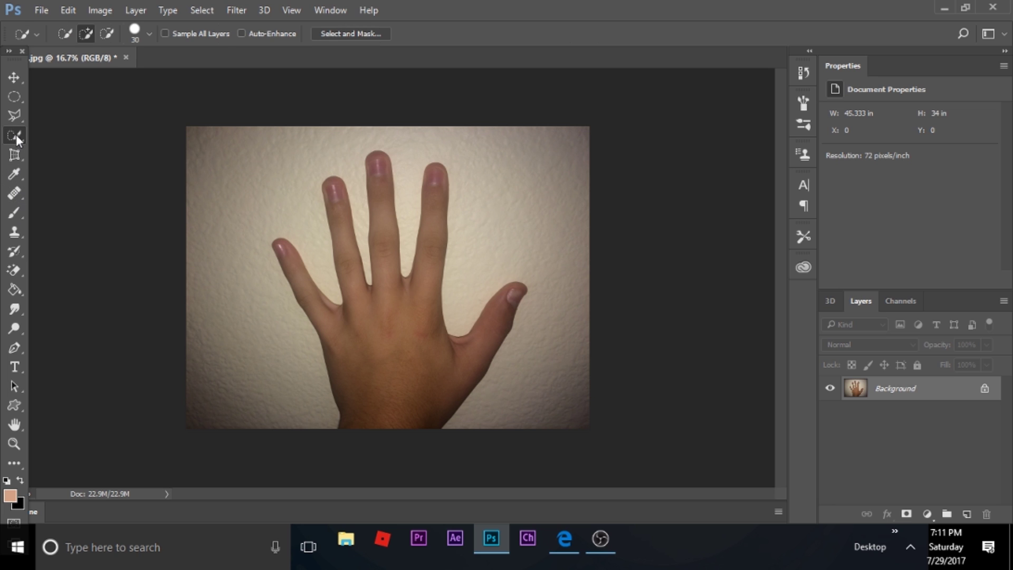
right_click(14, 134)
key("Escape")
Step: Lasso a freehand selection around the ring finger, then deselect it
right_click(19, 116)
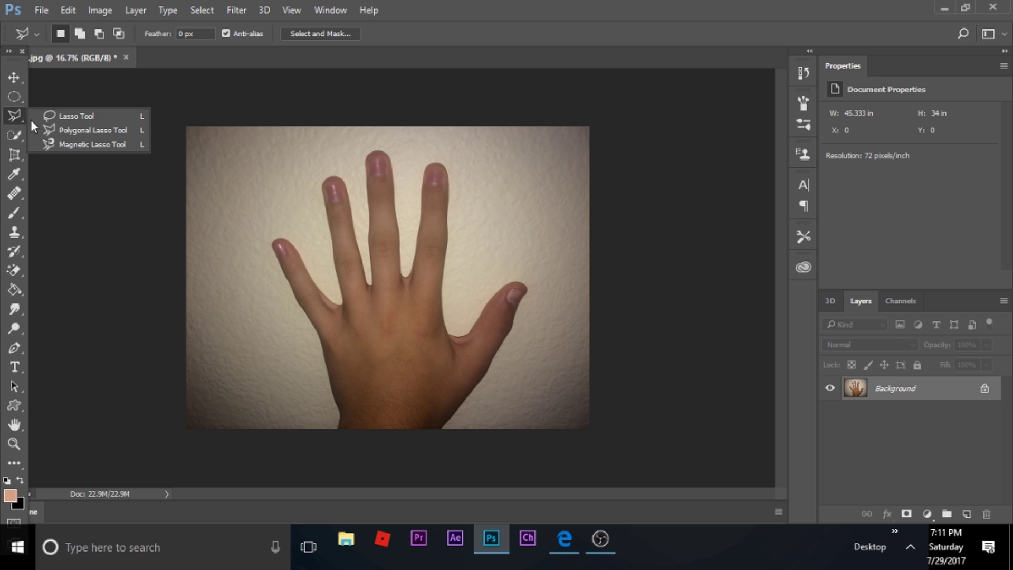
left_click(51, 118)
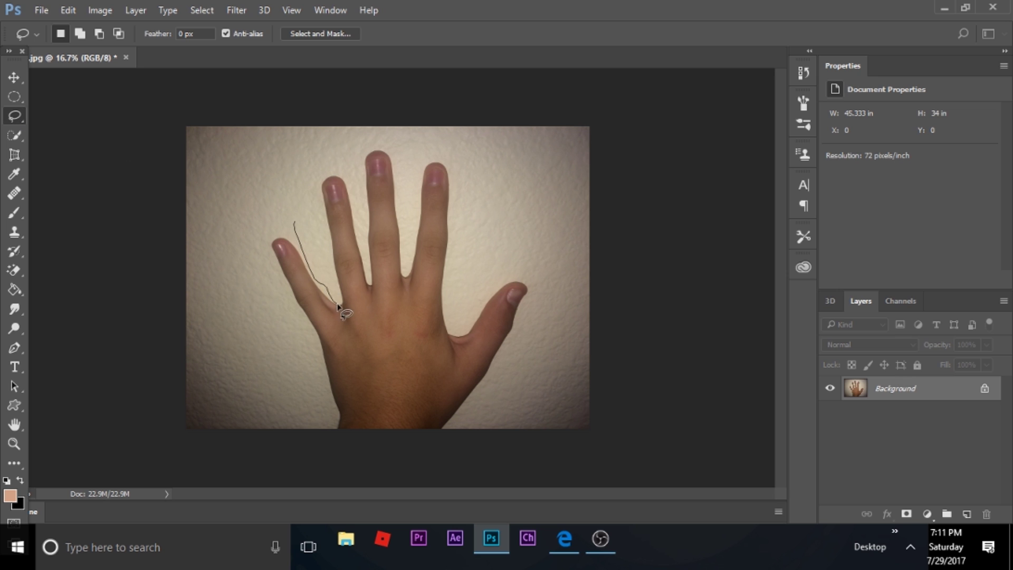
mouse_move(337, 306)
left_mouse_down()
mouse_move(326, 196)
mouse_move(347, 197)
mouse_move(359, 245)
left_mouse_up()
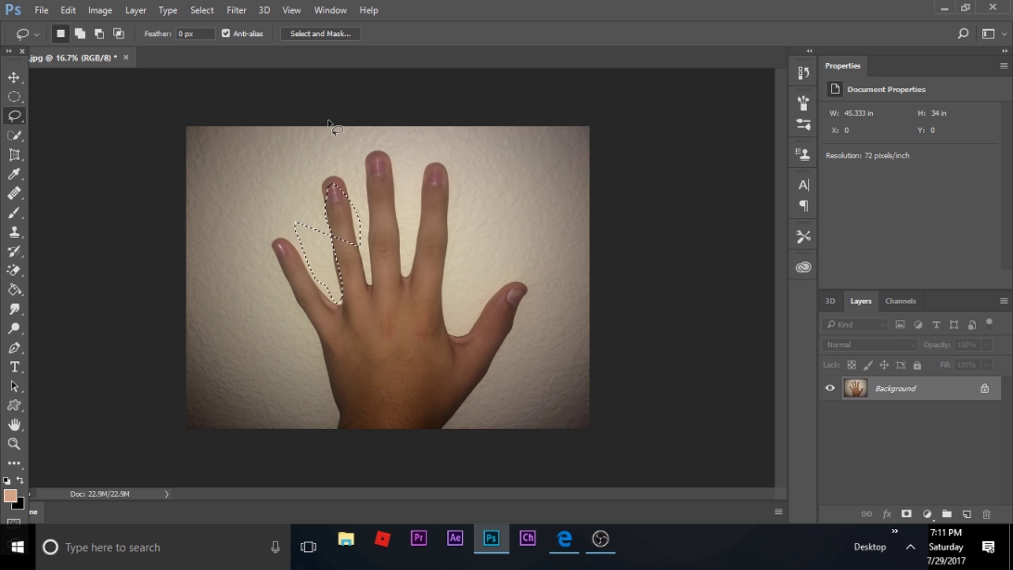
right_click(346, 211)
left_click(386, 219)
left_click(8, 137)
Step: Try the Pen and Move tools, then select the Rectangular Marquee tool
left_click(19, 347)
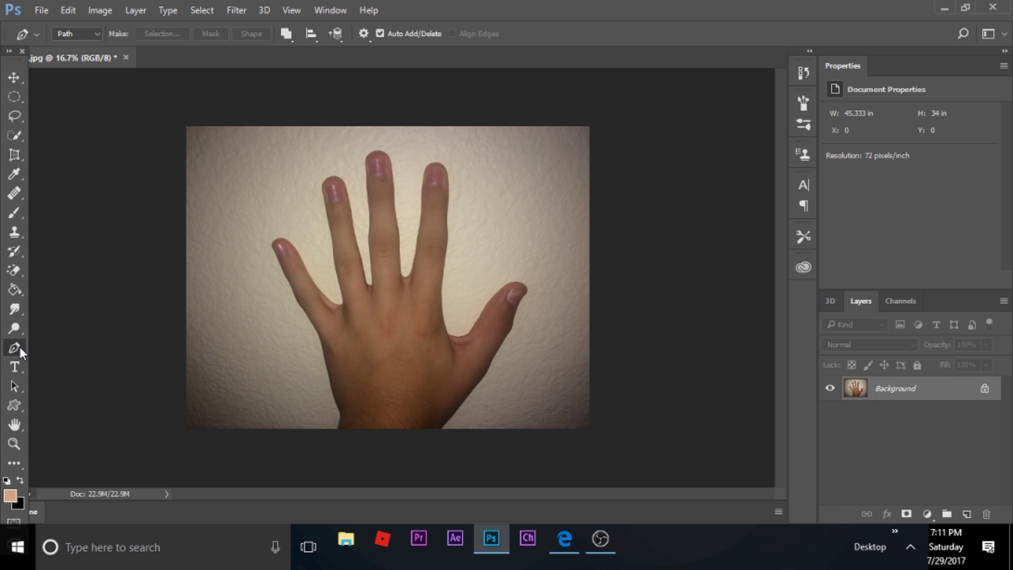
left_click(15, 348)
left_click(17, 80)
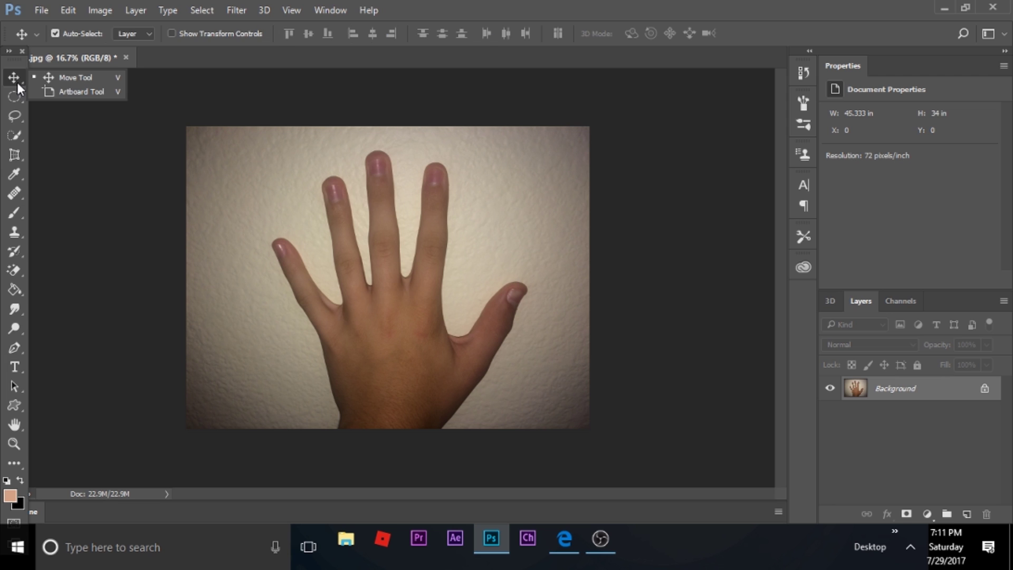
left_click(9, 80)
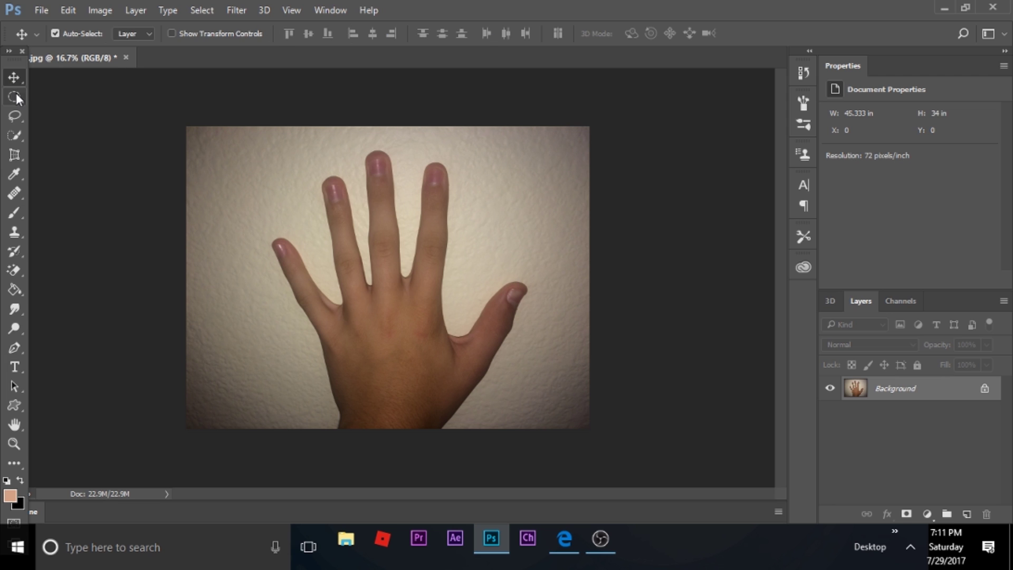
left_click(16, 93)
left_click(81, 98)
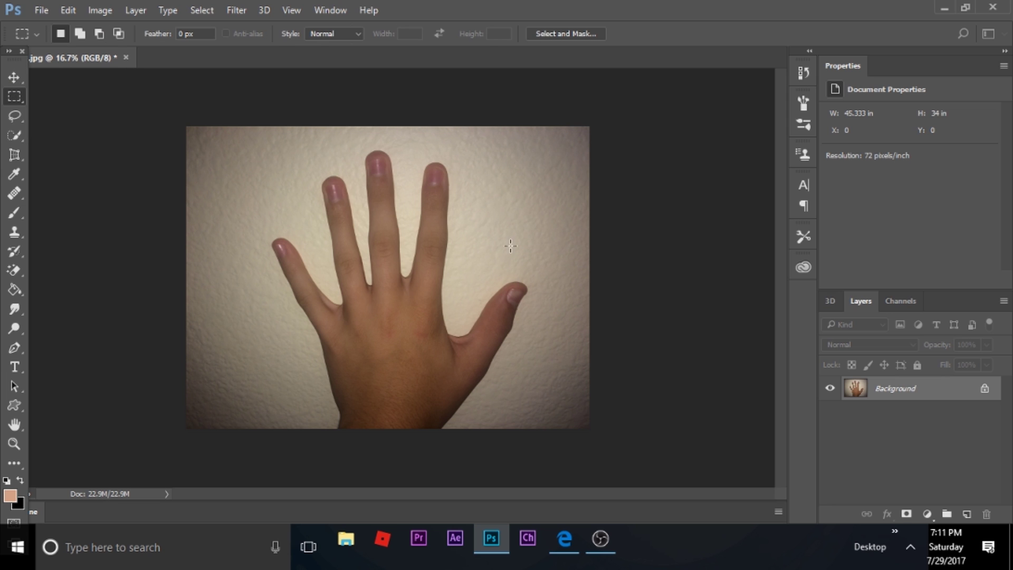
Step: Drag a rectangular selection over most of the hand, then choose Deselect to clear it
left_click_drag(242, 142, 556, 431)
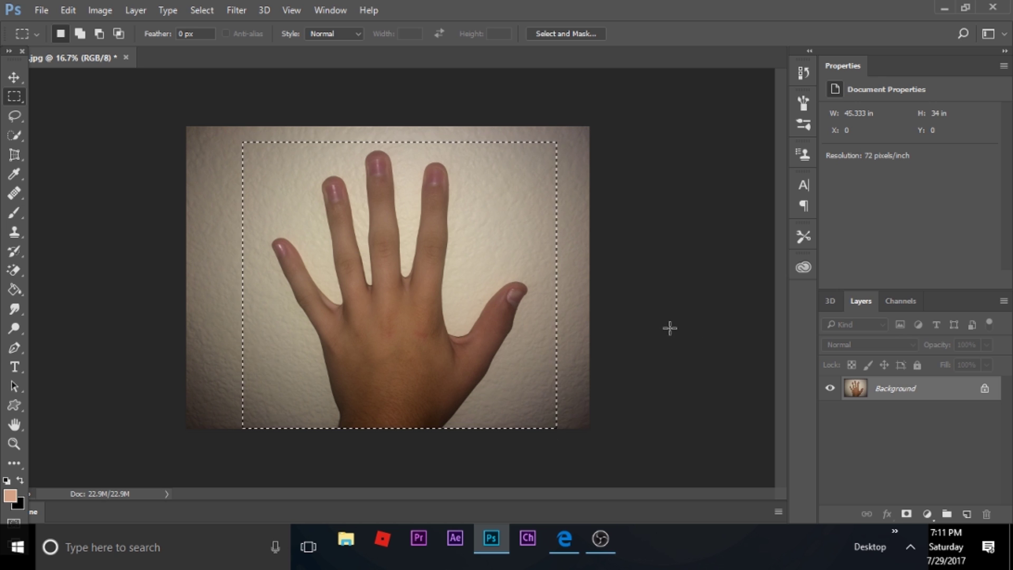
right_click(425, 193)
left_click(202, 6)
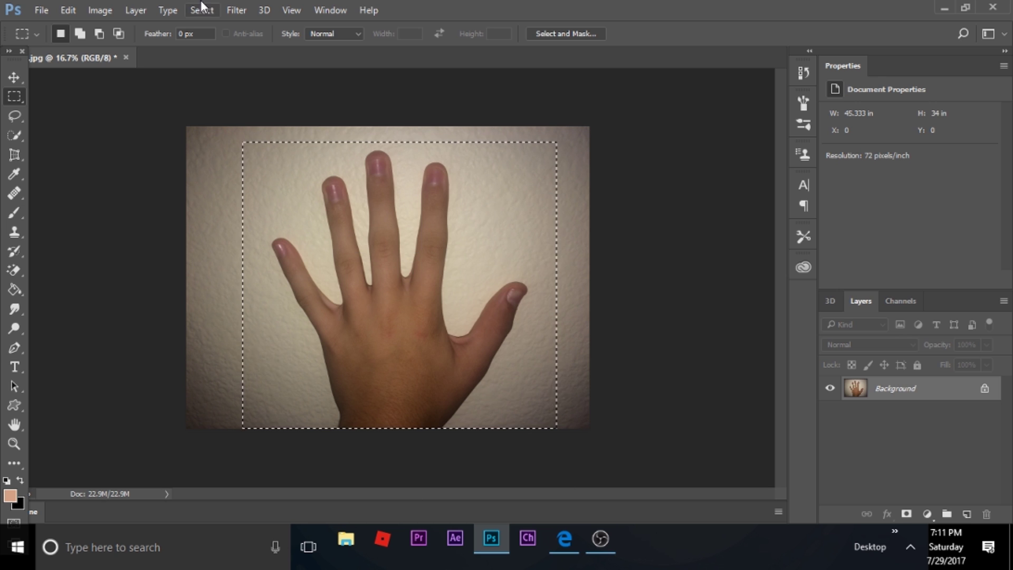
left_click(142, 9)
key("Escape")
right_click(495, 180)
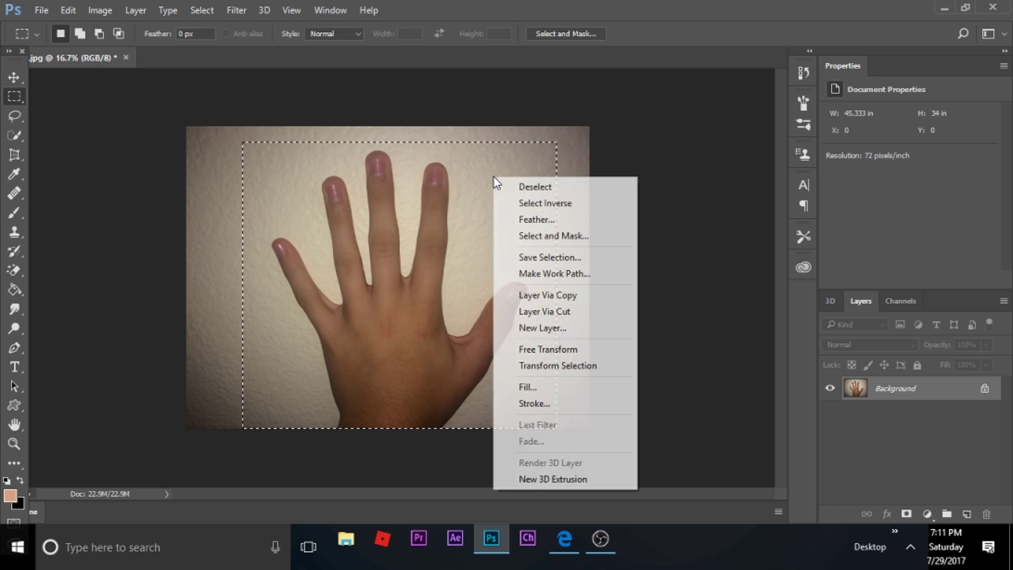
left_click(534, 187)
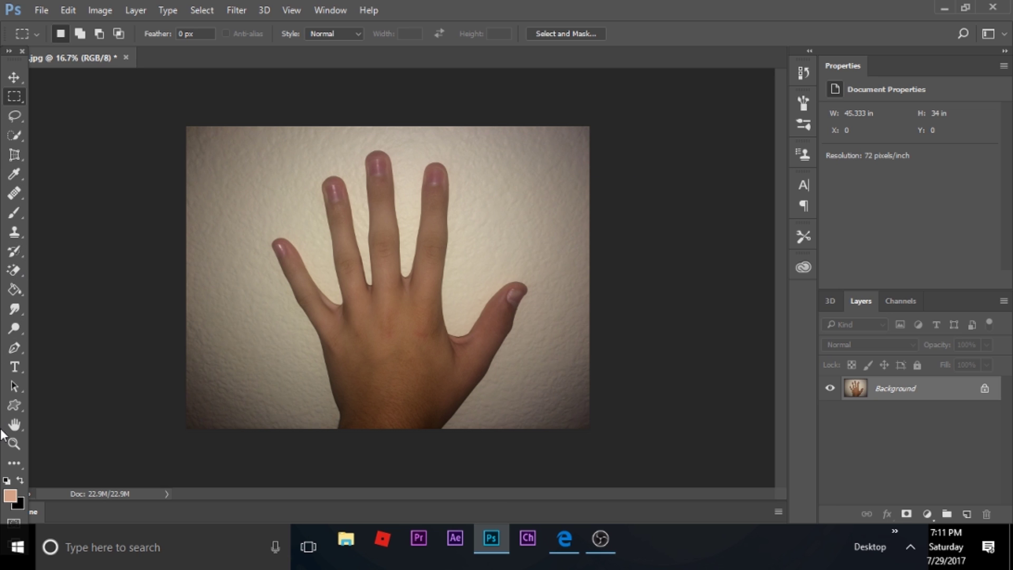